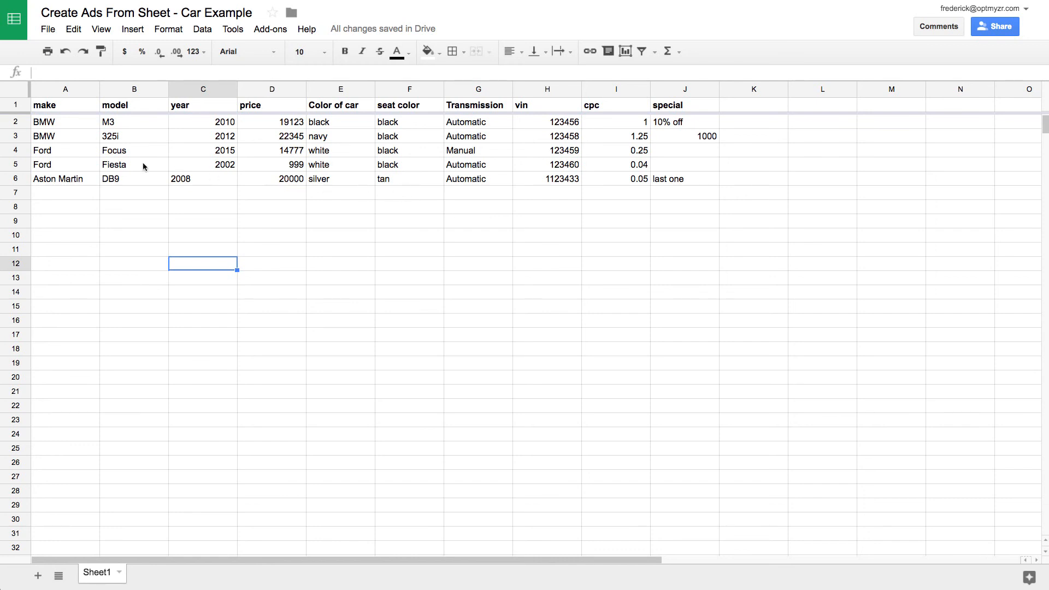
Examine the header row of the car inventory spreadsheet, from make through special.
{"action": "left_click", "coordinate": [24, 105]}
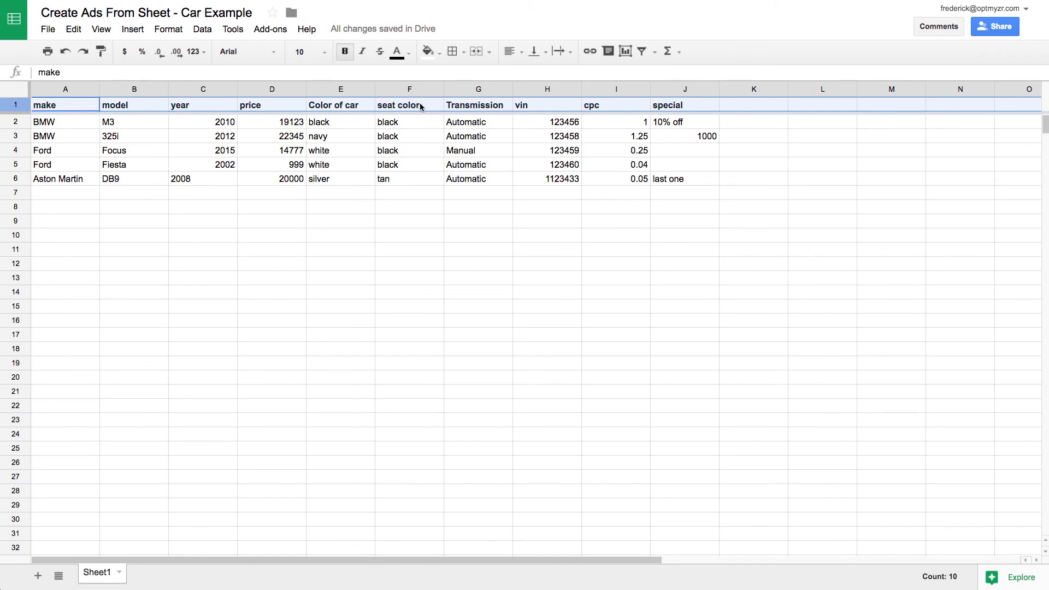
{"action": "left_click", "coordinate": [347, 196]}
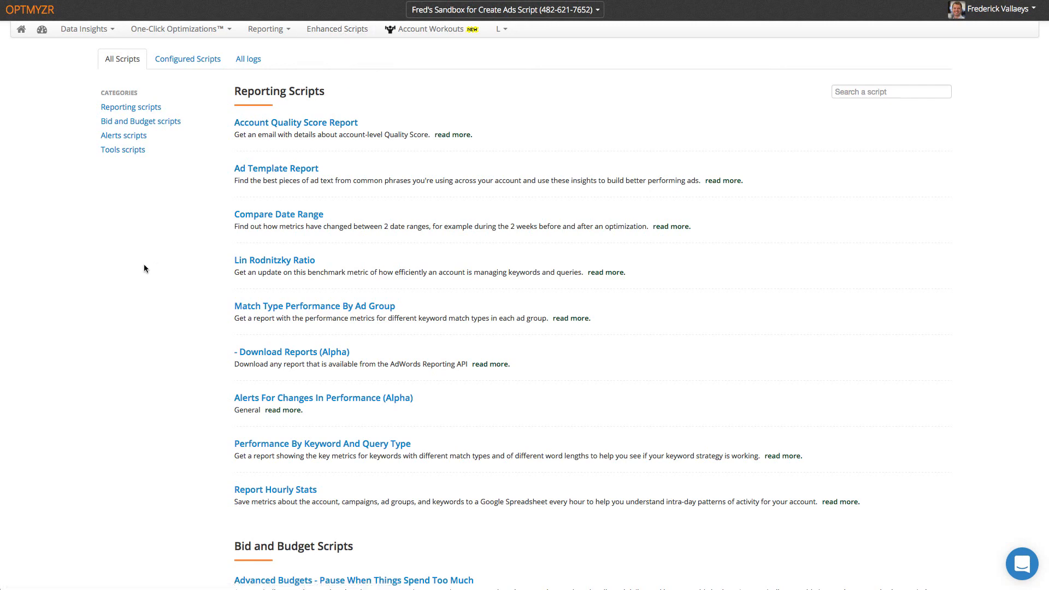
Switch to Optmyzr and open the Car Dealership setting of the Create Ads From Spreadsheet script for editing.
{"action": "left_click", "coordinate": [133, 150]}
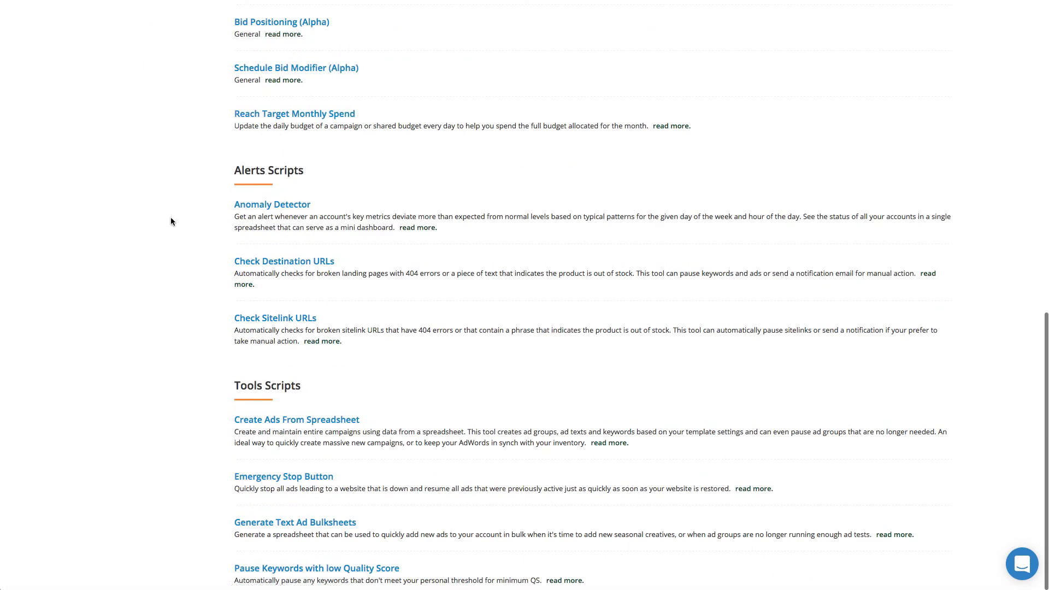
{"action": "left_click", "coordinate": [268, 421]}
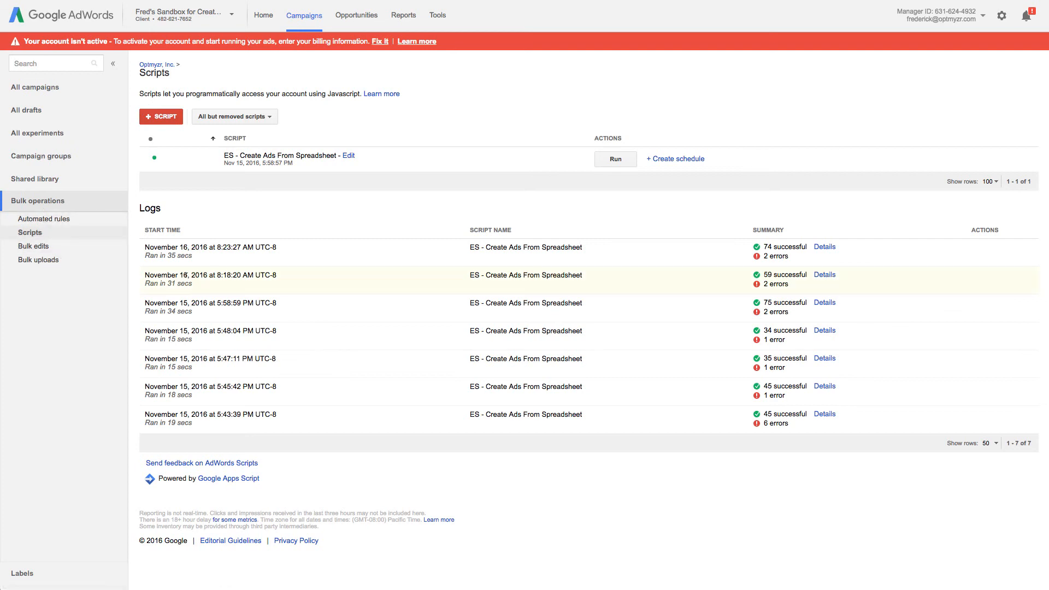
{"action": "left_click", "coordinate": [36, 86]}
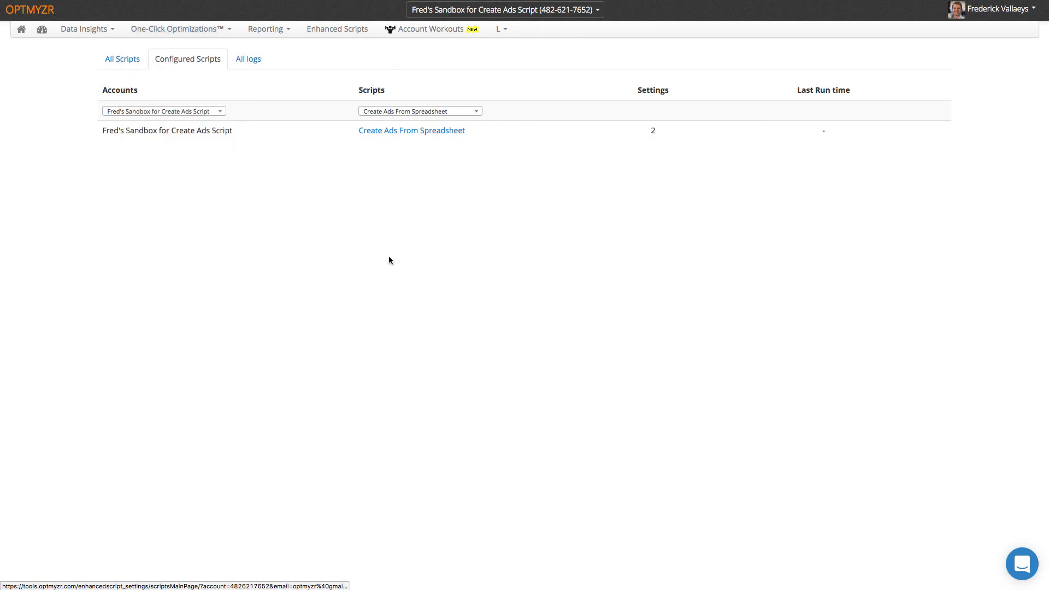
{"action": "left_click", "coordinate": [429, 134]}
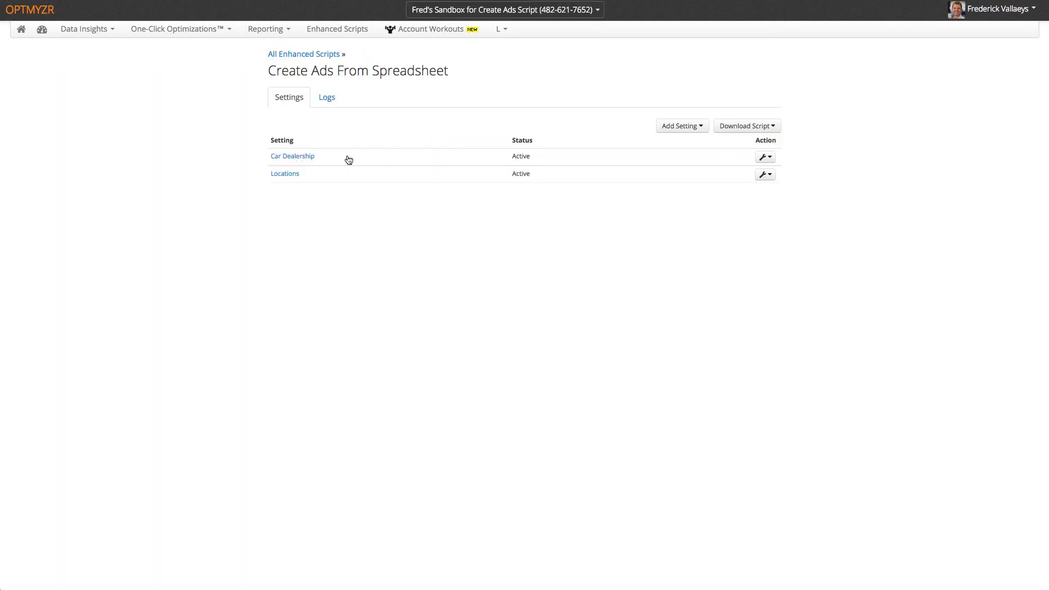
{"action": "left_click", "coordinate": [766, 157]}
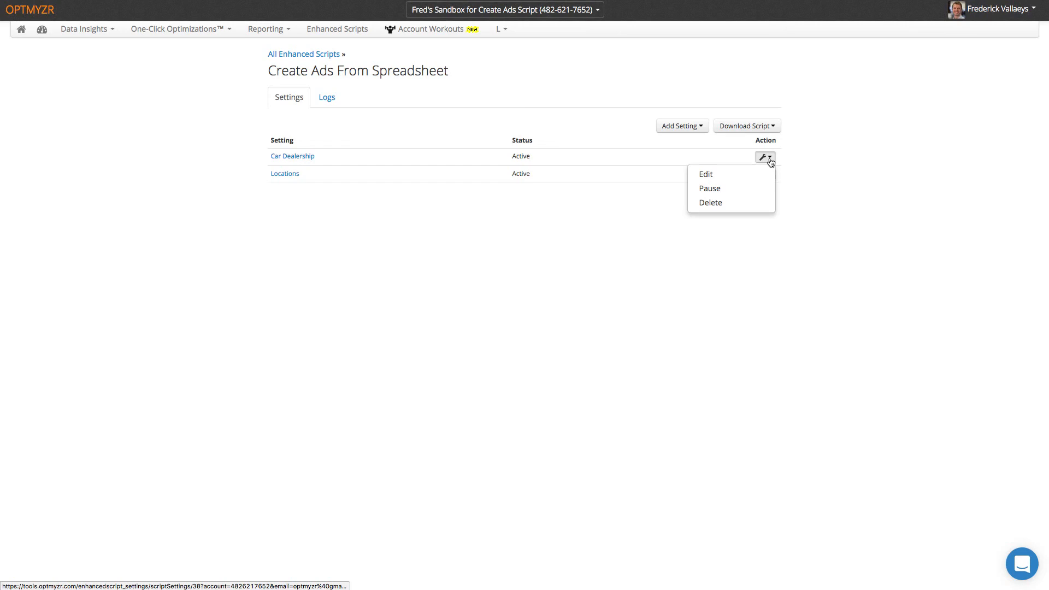
{"action": "left_click", "coordinate": [727, 174]}
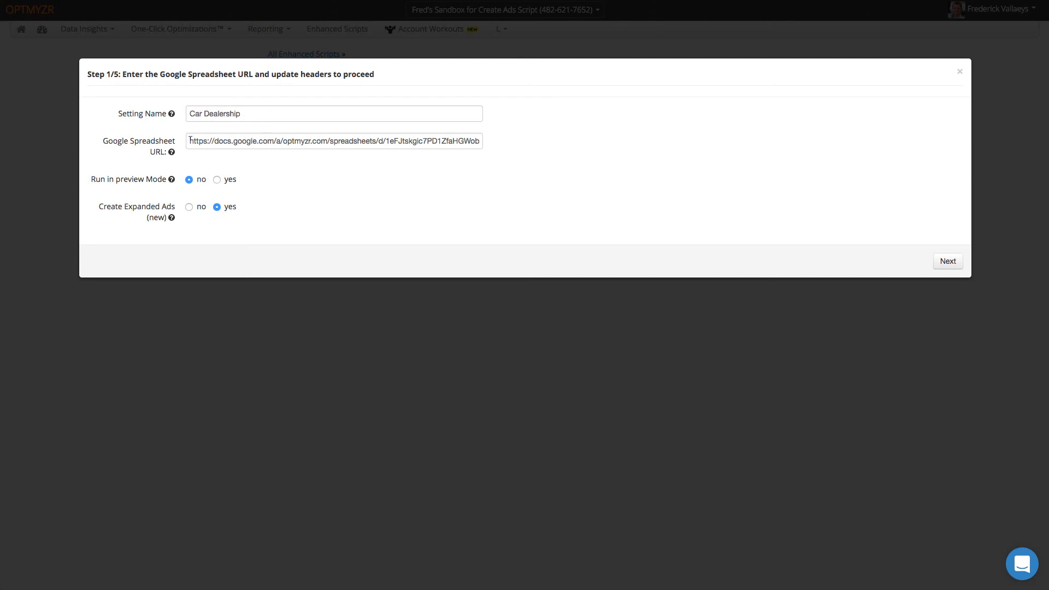
Review the Google Spreadsheet URL and preview mode of the Car Dealership setting, and proceed to the campaign and ad group template.
{"action": "left_click_drag", "start_coordinate": [190, 139], "coordinate": [489, 139]}
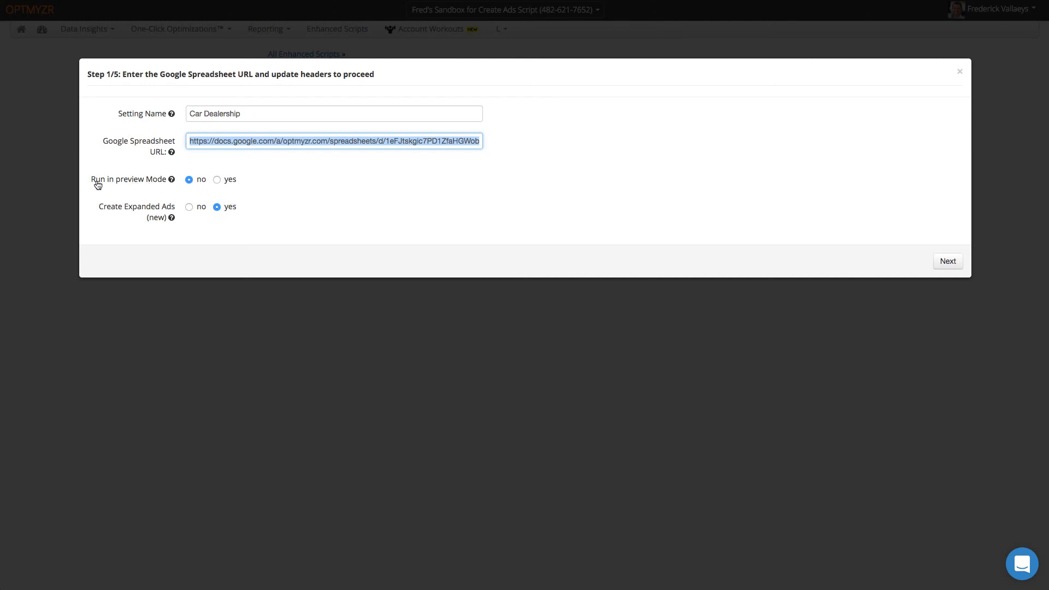
{"action": "mouse_move", "coordinate": [172, 184]}
{"action": "left_click", "coordinate": [946, 261]}
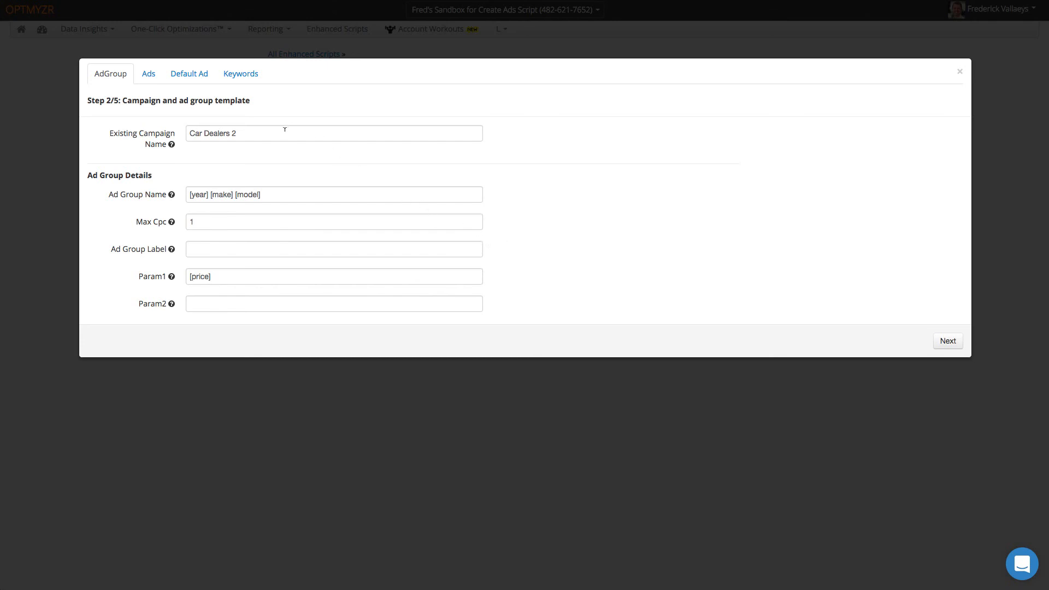
Check the Car Dealers 2 and Car Dealers 3 campaigns in Google AdWords for a campaign to use.
{"action": "left_click", "coordinate": [189, 131]}
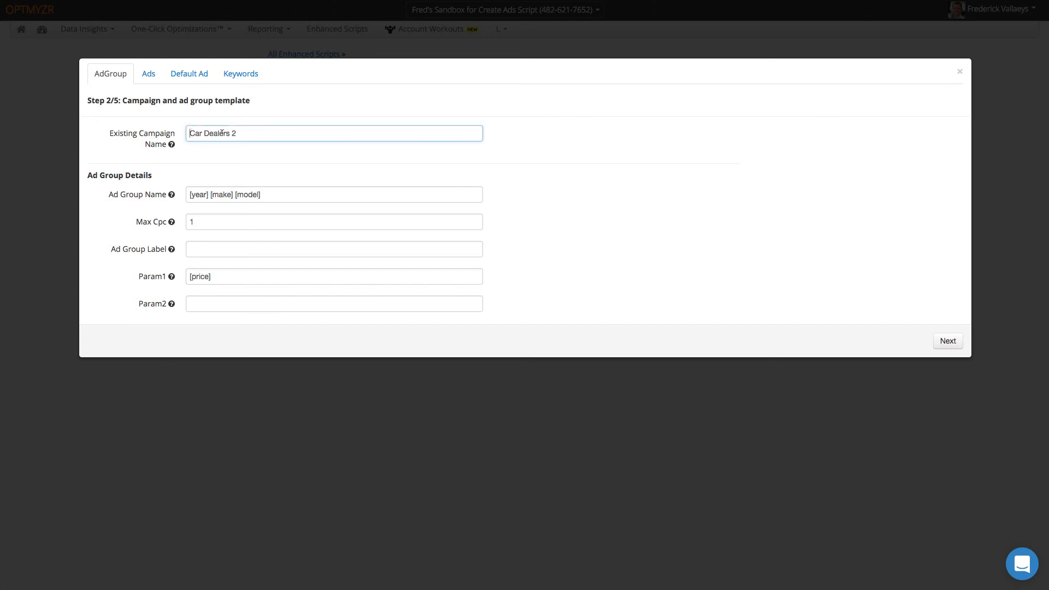
{"action": "left_click_drag", "start_coordinate": [231, 130], "coordinate": [186, 128]}
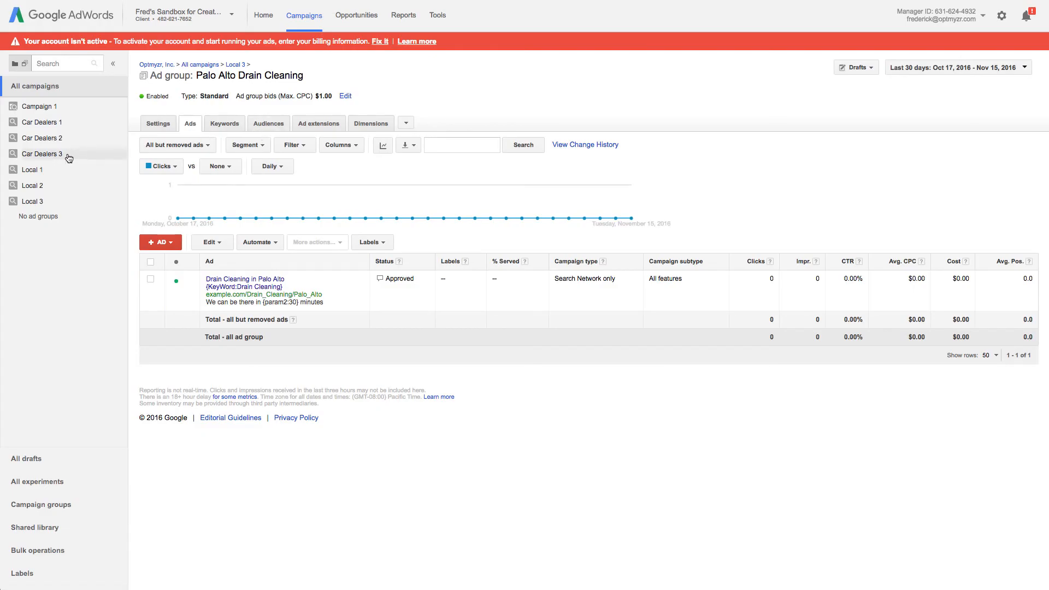
{"action": "left_click", "coordinate": [52, 140]}
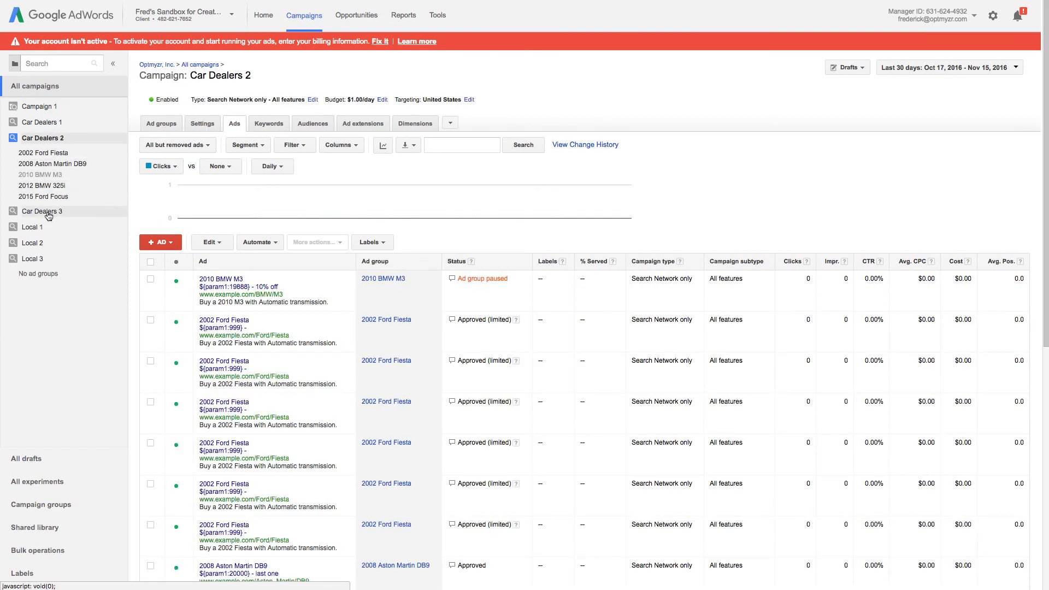
{"action": "left_click", "coordinate": [49, 216]}
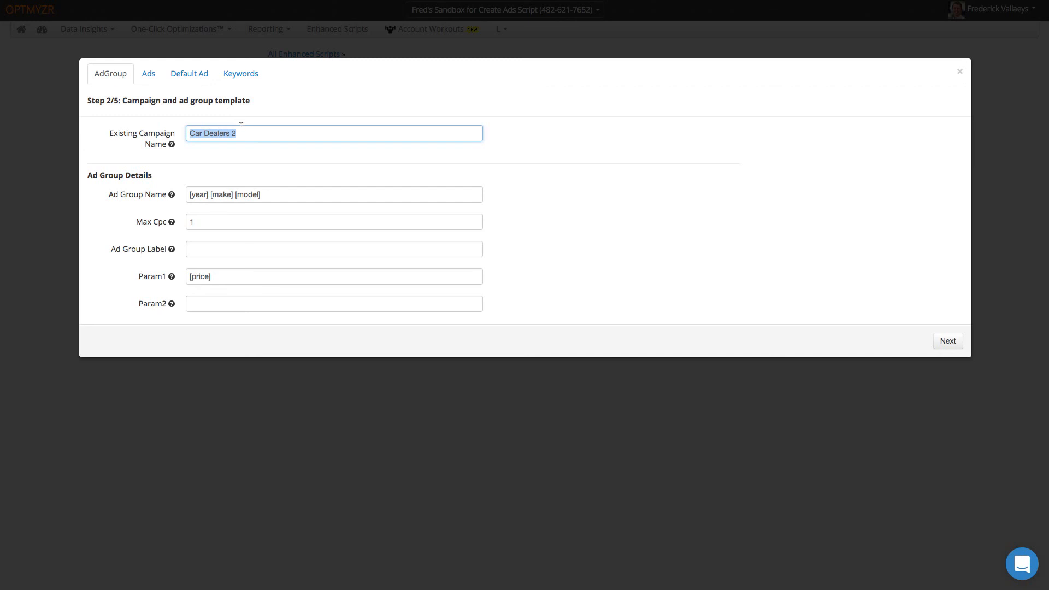
Return to Optmyzr and set the existing campaign name to "Car Dealers 3".
{"action": "left_click", "coordinate": [243, 131]}
{"action": "key", "text": "BackSpace"}
{"action": "type", "text": "3"}
Replace the ad group name template with the placeholders [make] [model] [year].
{"action": "left_click", "coordinate": [268, 195]}
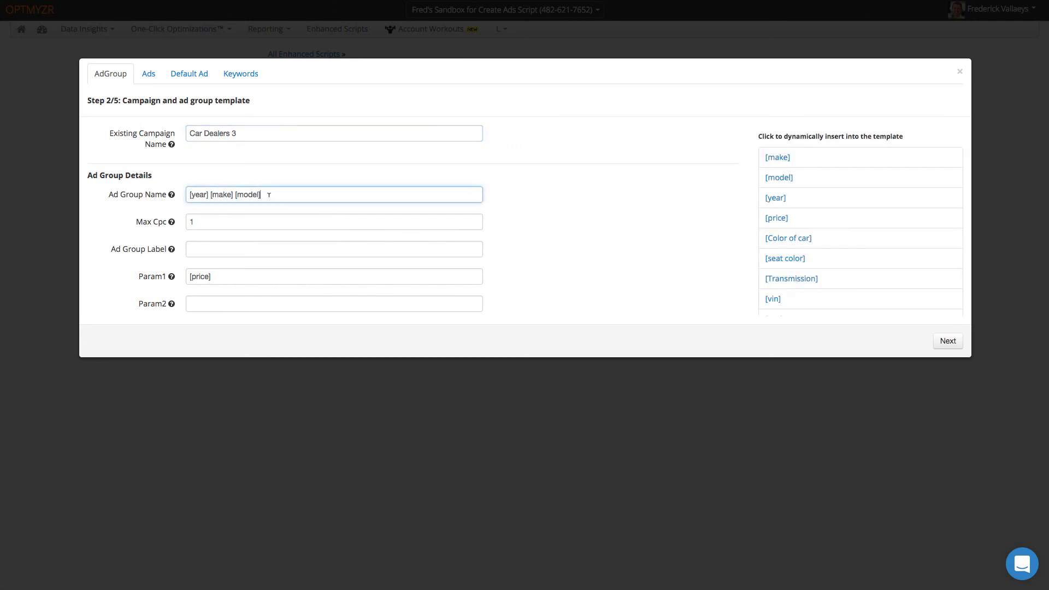
{"action": "left_click_drag", "start_coordinate": [268, 195], "coordinate": [185, 195]}
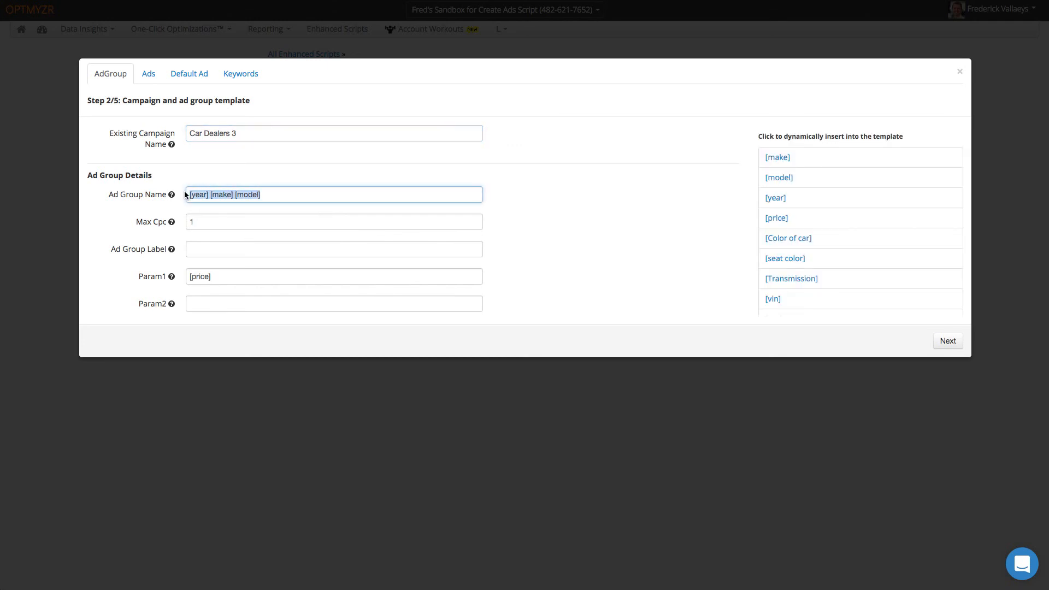
{"action": "key", "text": "BackSpace"}
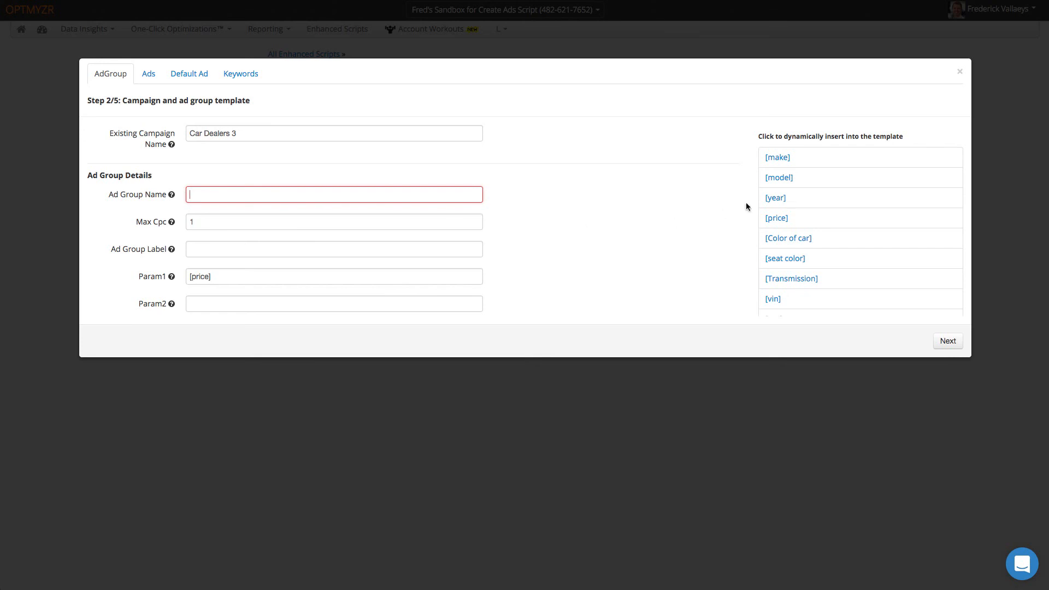
{"action": "scroll", "coordinate": [808, 297], "scroll_direction": "down", "scroll_amount": 5}
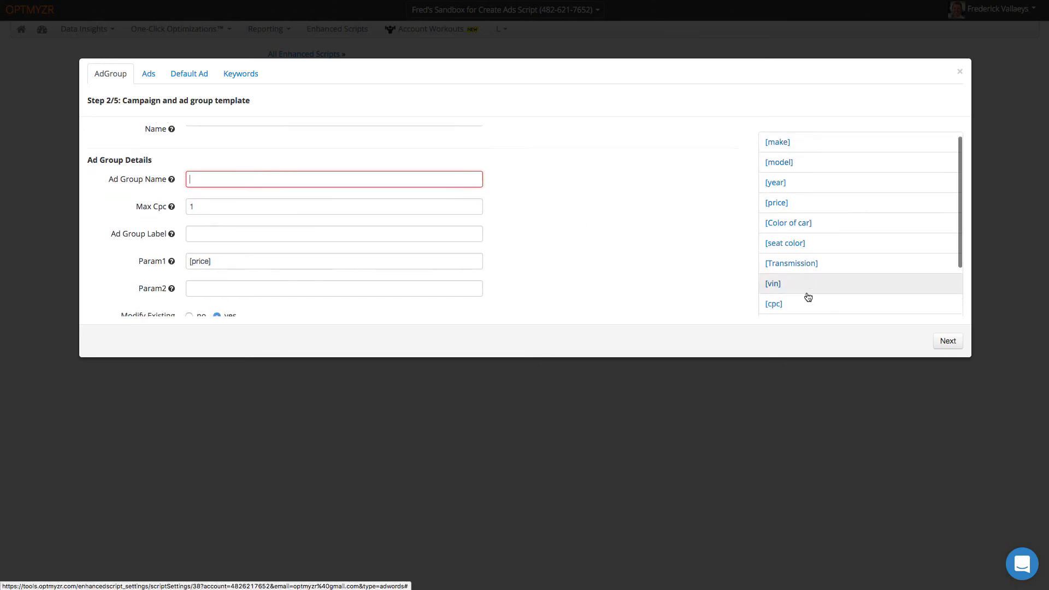
{"action": "scroll", "coordinate": [808, 296], "scroll_direction": "up", "scroll_amount": 3}
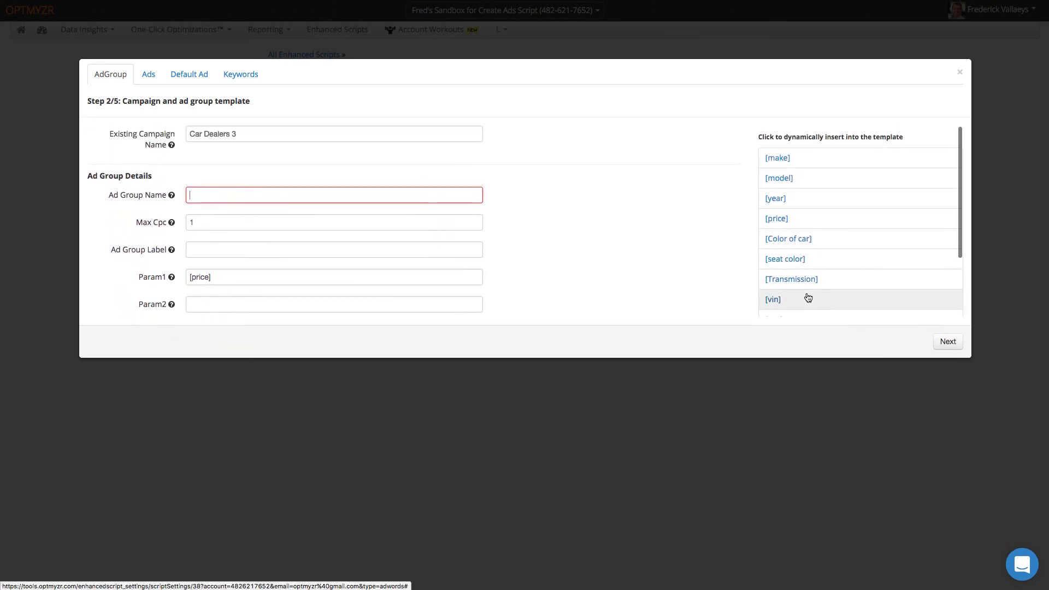
{"action": "left_click", "coordinate": [778, 161]}
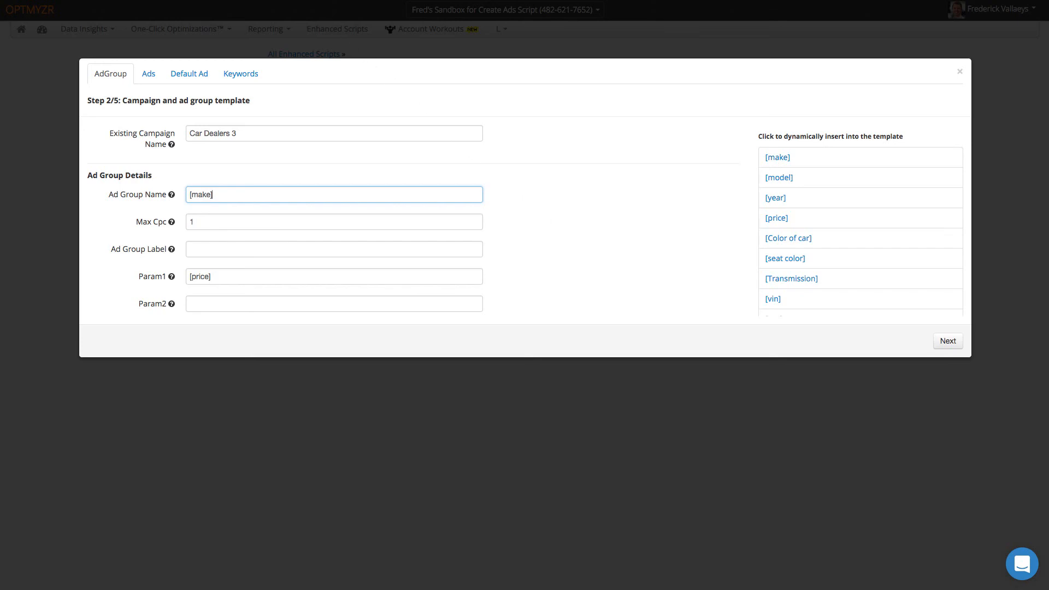
{"action": "key", "text": "ctrl+Tab"}
{"action": "left_click", "coordinate": [779, 178]}
{"action": "left_click", "coordinate": [775, 198]}
Set the ad group label to "Optmyzr Ads" and review the Param1 value and the remaining ad group options.
{"action": "left_click", "coordinate": [235, 221]}
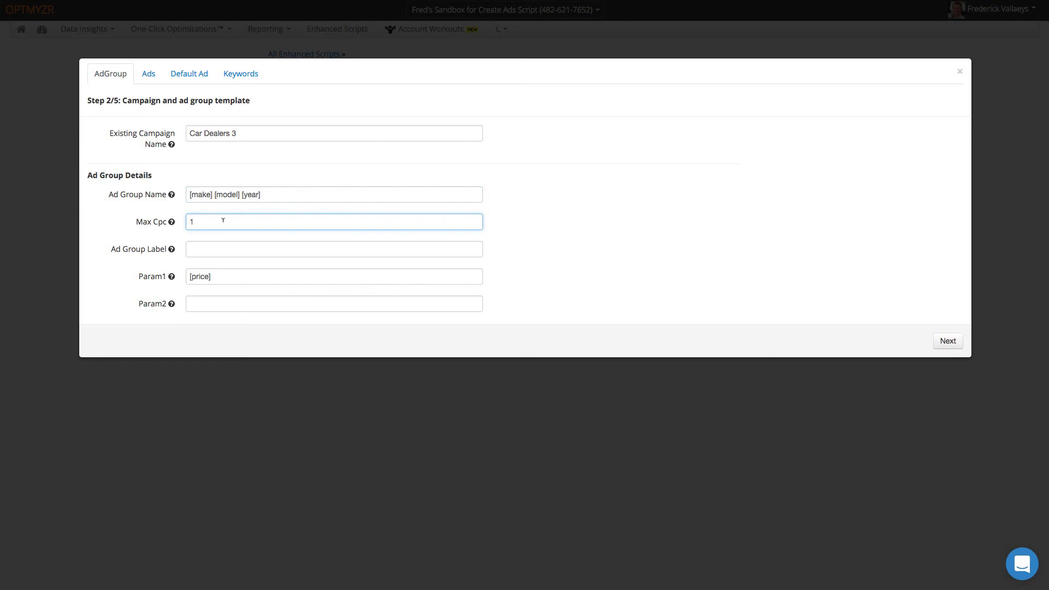
{"action": "left_click", "coordinate": [200, 244]}
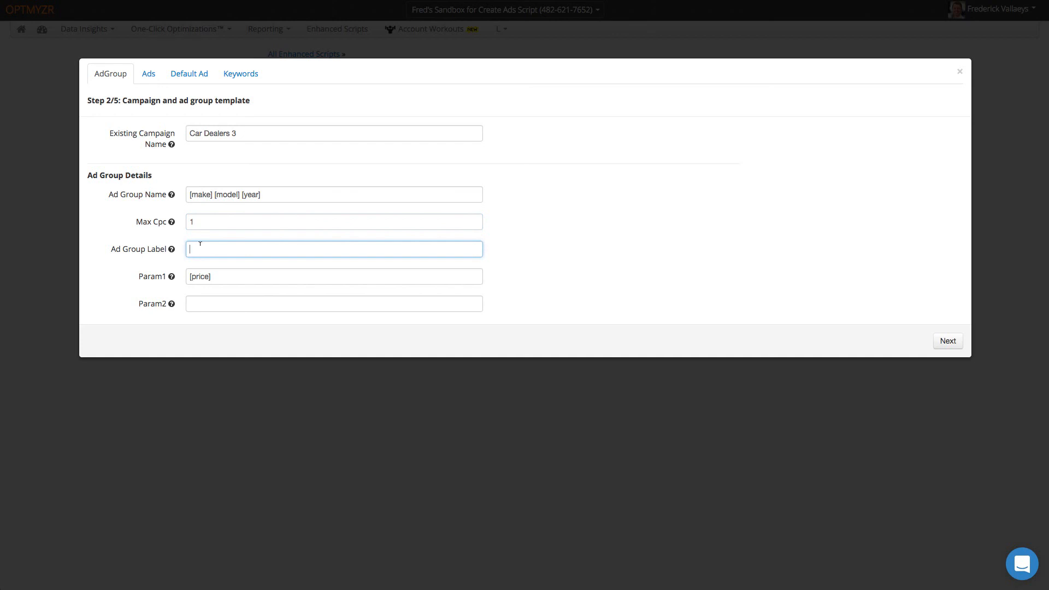
{"action": "type", "text": "Optmyzr Ads"}
{"action": "left_click", "coordinate": [225, 272]}
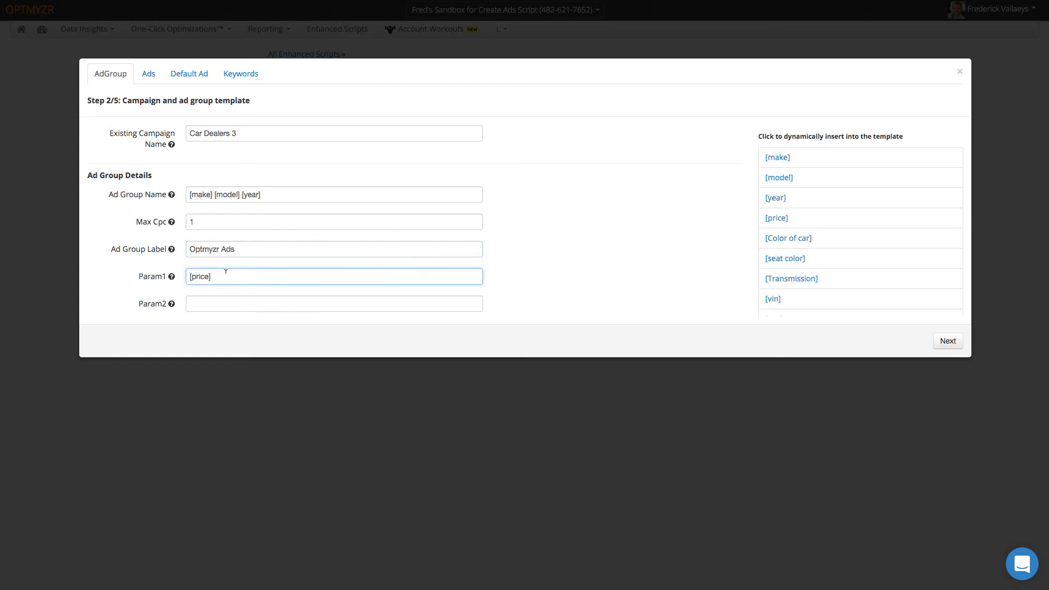
{"action": "scroll", "coordinate": [225, 272], "scroll_direction": "down", "scroll_amount": 3}
{"action": "scroll", "coordinate": [225, 272], "scroll_direction": "down", "scroll_amount": 1}
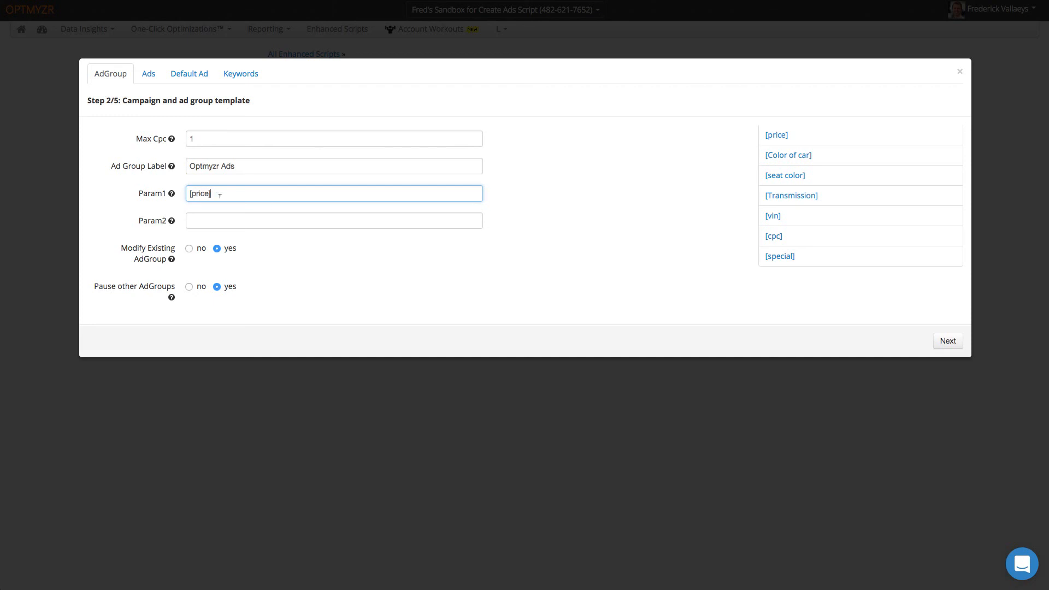
{"action": "scroll", "coordinate": [785, 218], "scroll_direction": "up", "scroll_amount": 2}
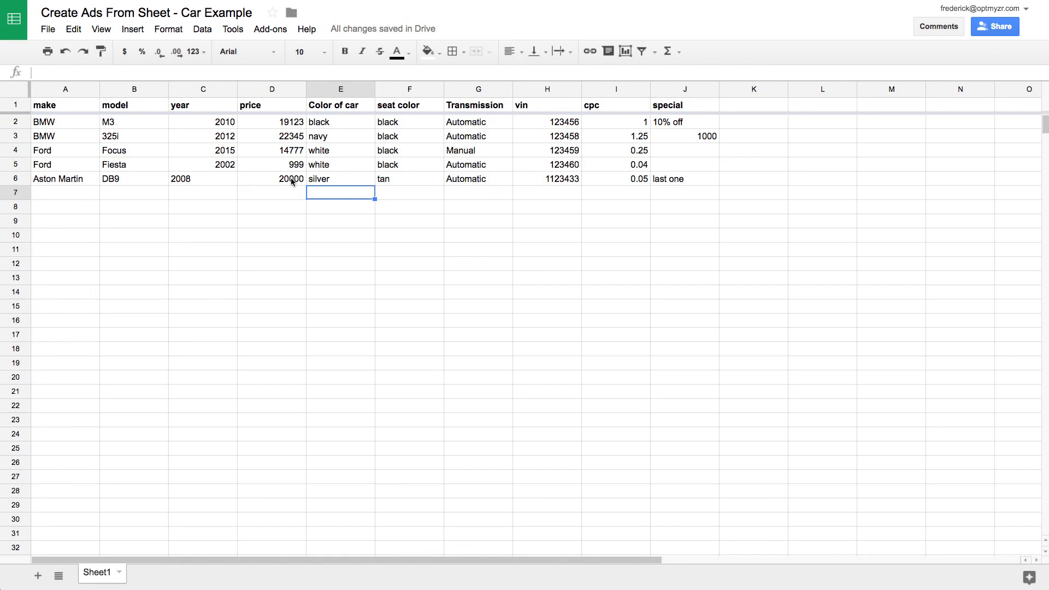
Switch to the car spreadsheet in Google Sheets and set the price of the 2010 BMW M3 to 19888.
{"action": "left_click", "coordinate": [294, 121]}
{"action": "type", "text": "19888"}
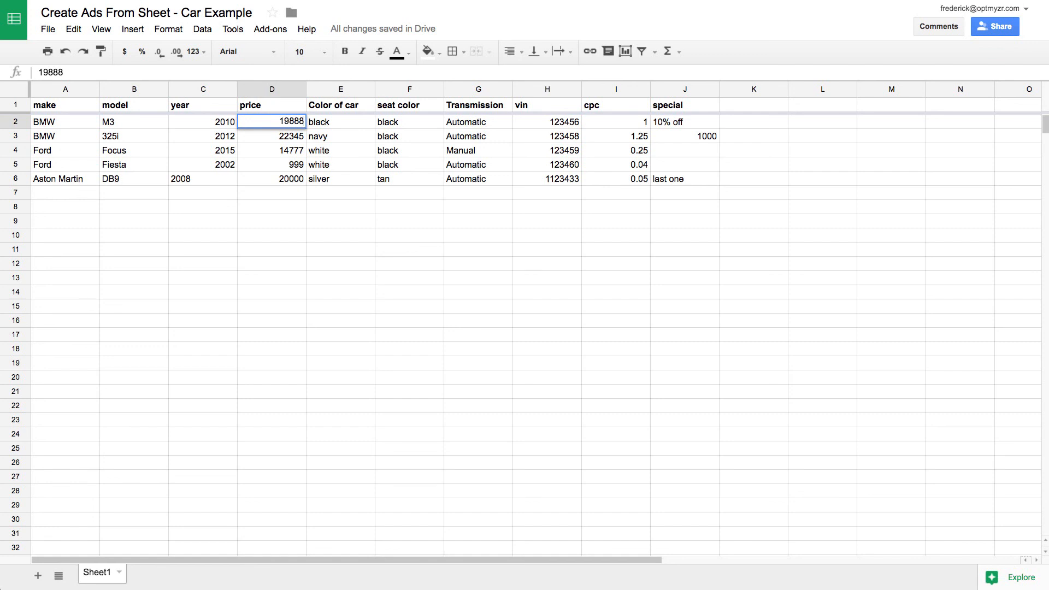
{"action": "key", "text": "Return"}
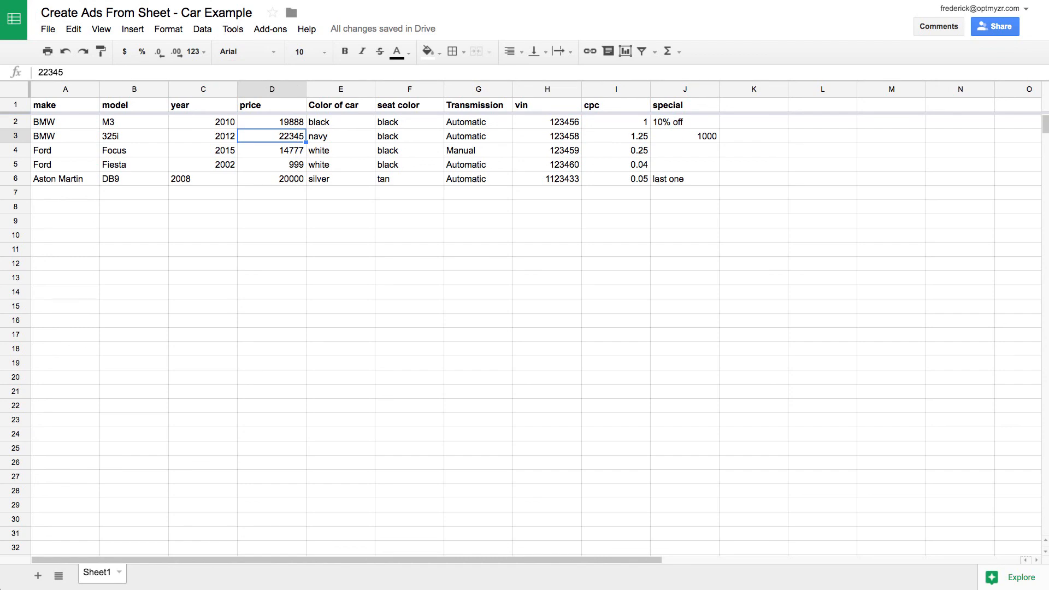
Return to Optmyzr, review the Modify Existing AdGroup and Pause other AdGroups help, and proceed to the ad templates.
{"action": "key", "text": "ctrl+Tab"}
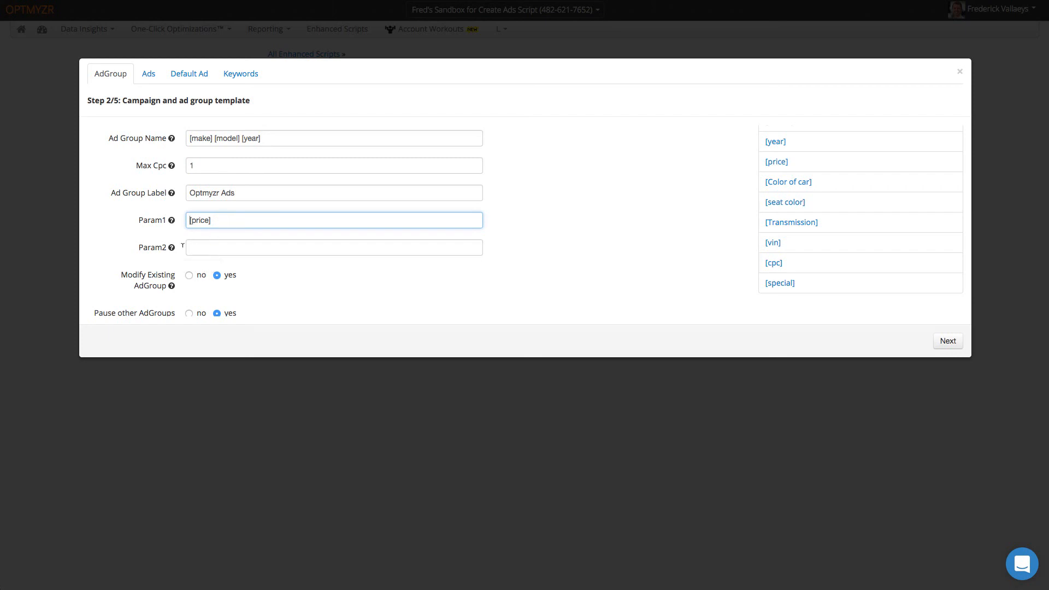
{"action": "scroll", "coordinate": [231, 249], "scroll_direction": "down", "scroll_amount": 1}
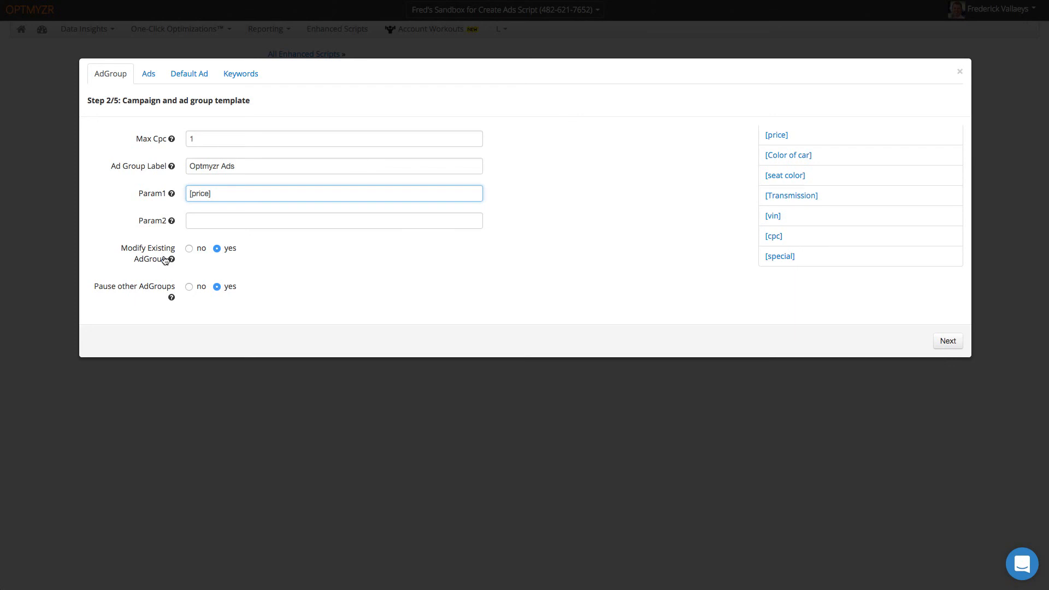
{"action": "mouse_move", "coordinate": [172, 260]}
{"action": "mouse_move", "coordinate": [170, 298]}
{"action": "mouse_move", "coordinate": [171, 300]}
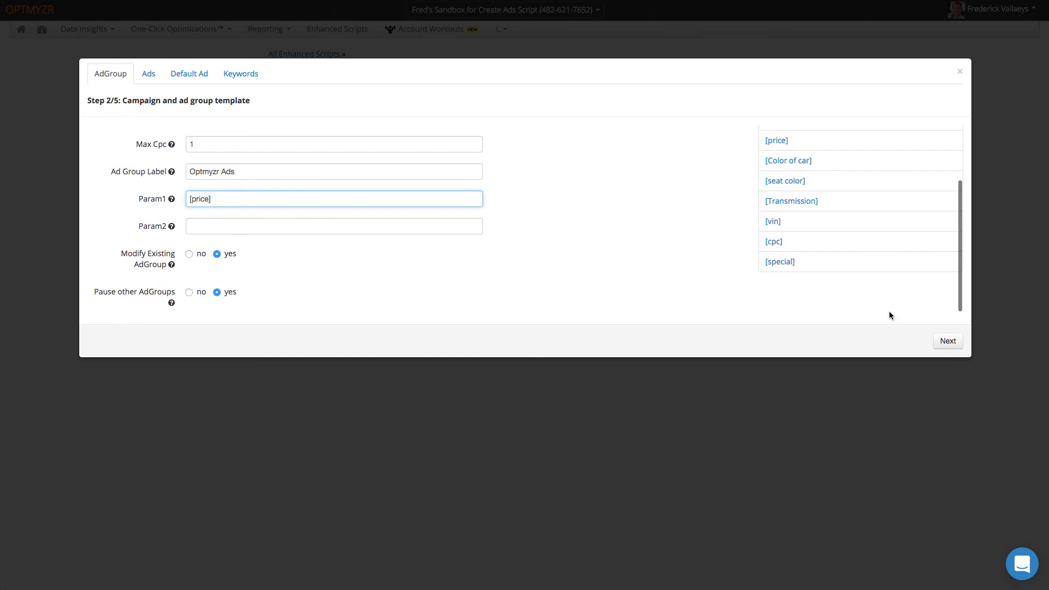
{"action": "left_click", "coordinate": [942, 339]}
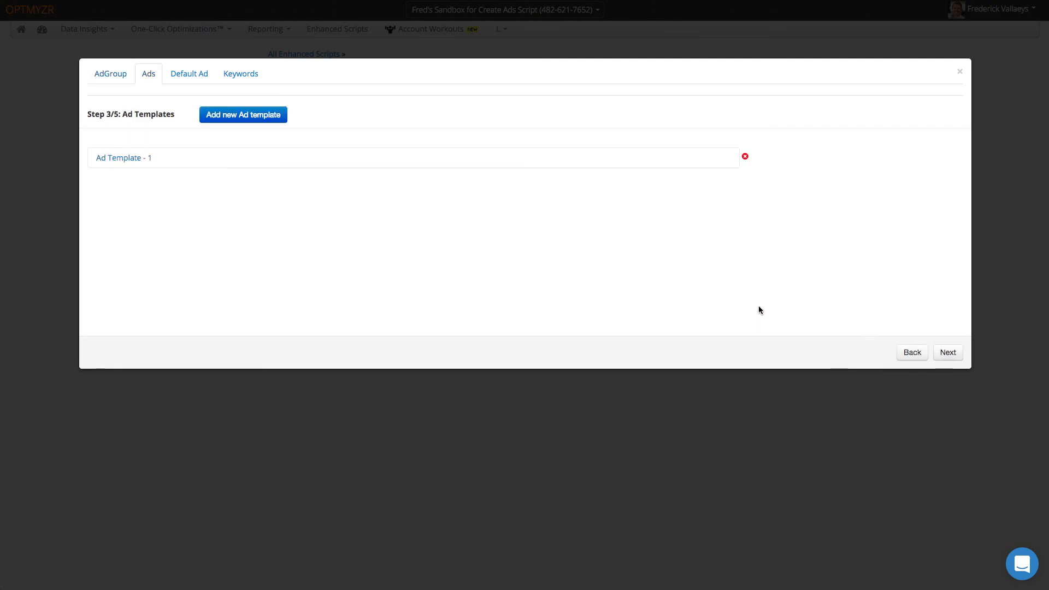
Expand Ad Template - 1 and review its headline parts, description and final URL.
{"action": "left_click", "coordinate": [358, 162]}
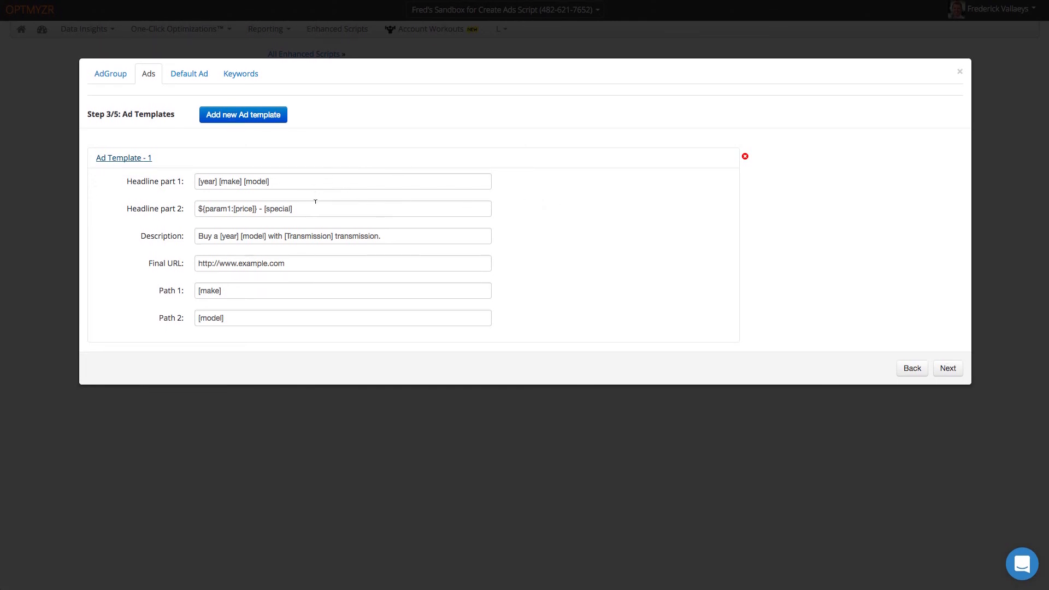
{"action": "left_click", "coordinate": [290, 179]}
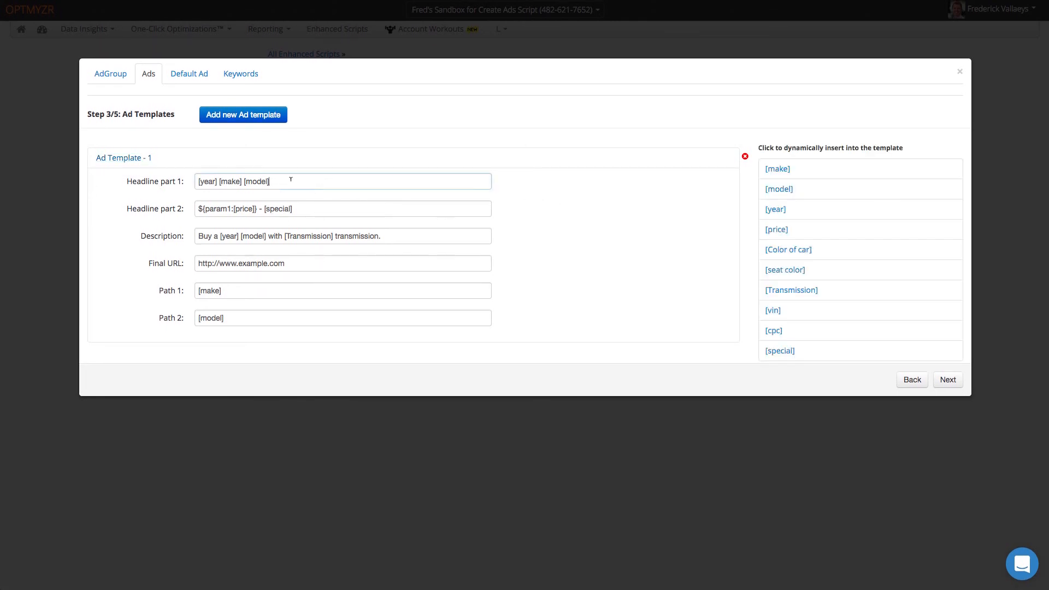
{"action": "left_click", "coordinate": [313, 207]}
{"action": "left_click", "coordinate": [391, 231]}
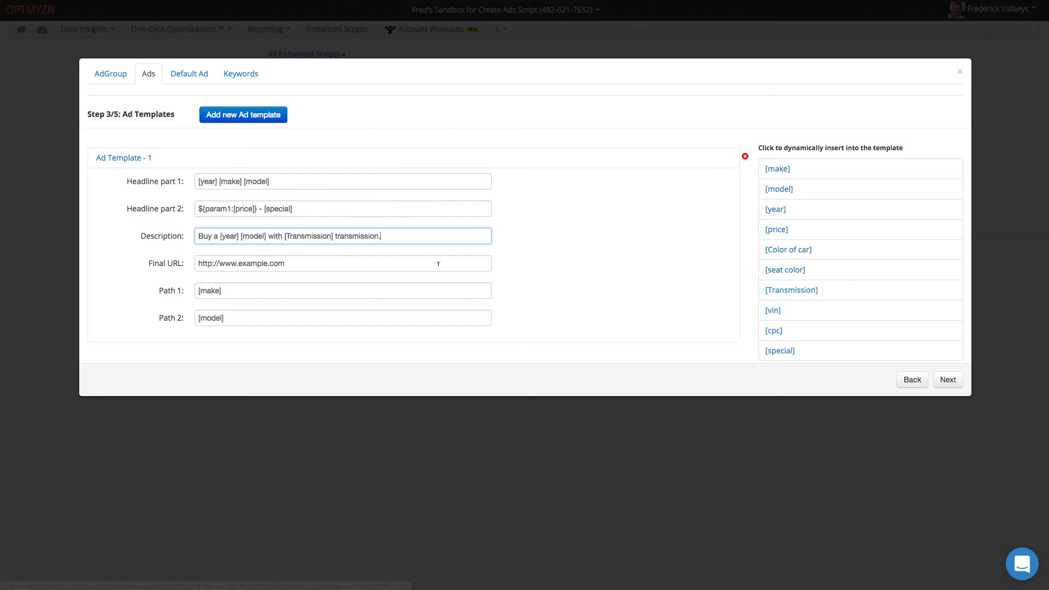
{"action": "left_click", "coordinate": [344, 260]}
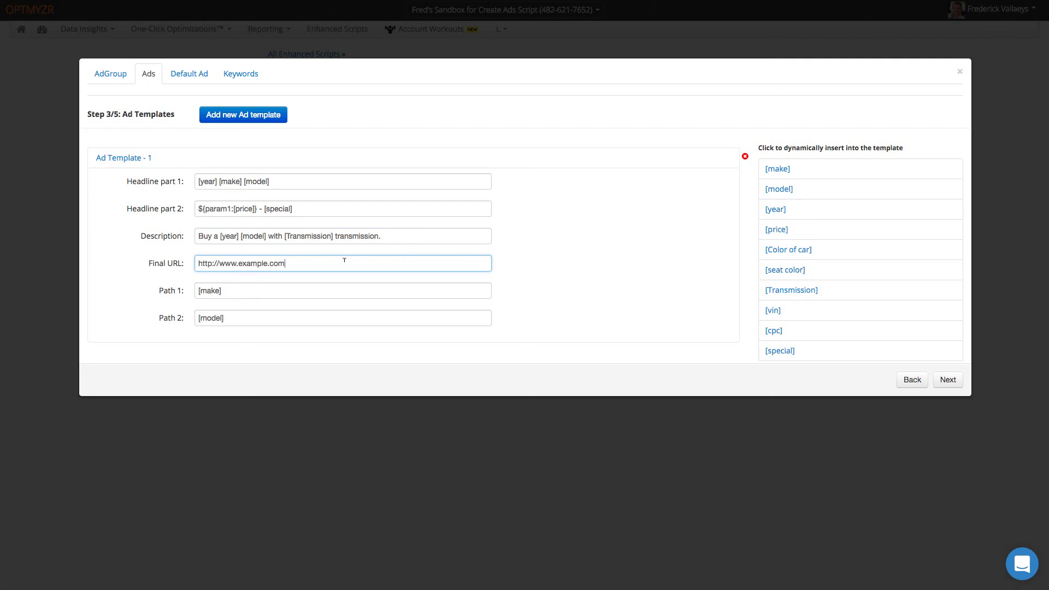
{"action": "type", "text": "index.php?product="}
{"action": "left_click", "coordinate": [787, 172]}
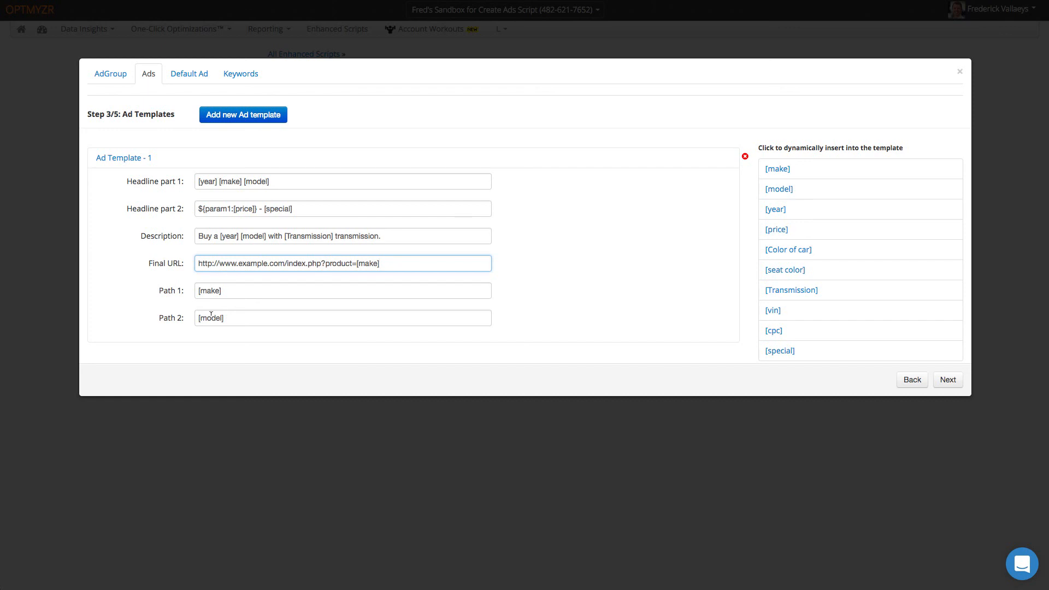
{"action": "left_click_drag", "start_coordinate": [201, 207], "coordinate": [231, 207]}
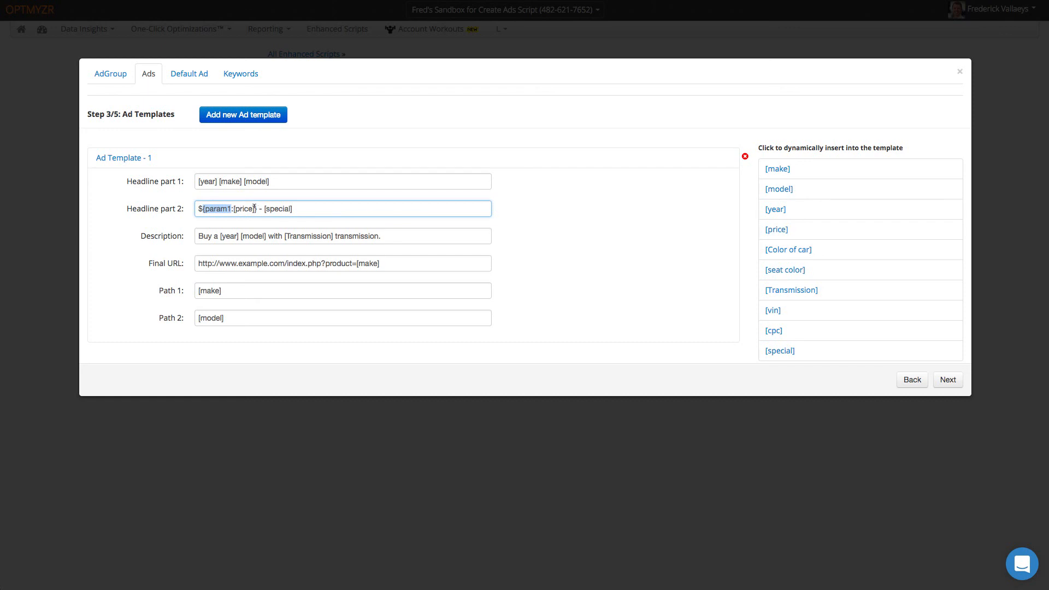
{"action": "left_click_drag", "start_coordinate": [255, 208], "coordinate": [232, 208]}
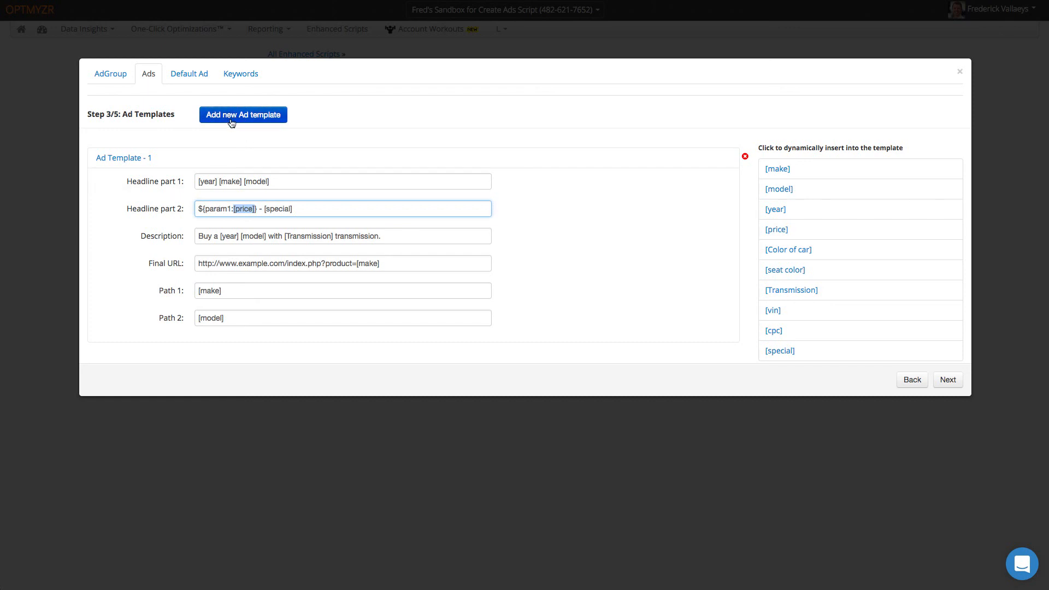
Compare the default ad's headlines, description and URL with the dynamic fields of Ad Template - 1.
{"action": "left_click", "coordinate": [190, 74]}
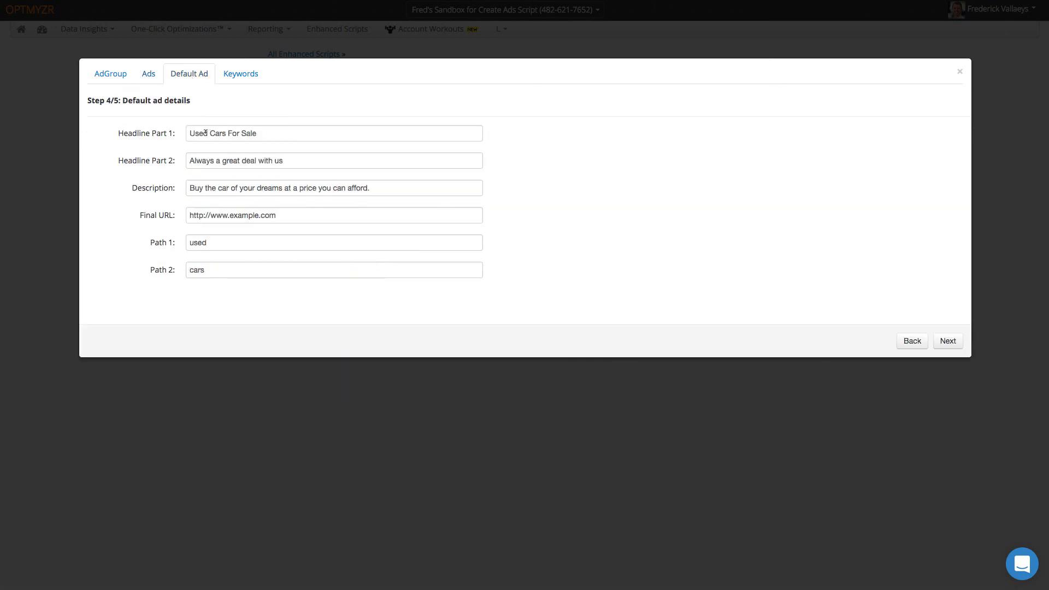
{"action": "left_click", "coordinate": [149, 74]}
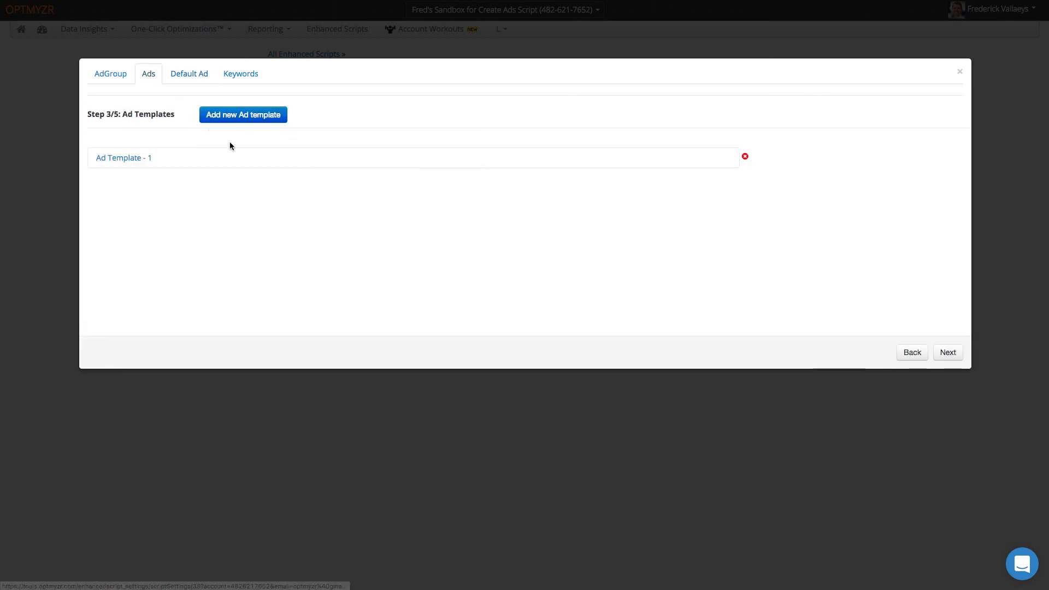
{"action": "left_click", "coordinate": [185, 160]}
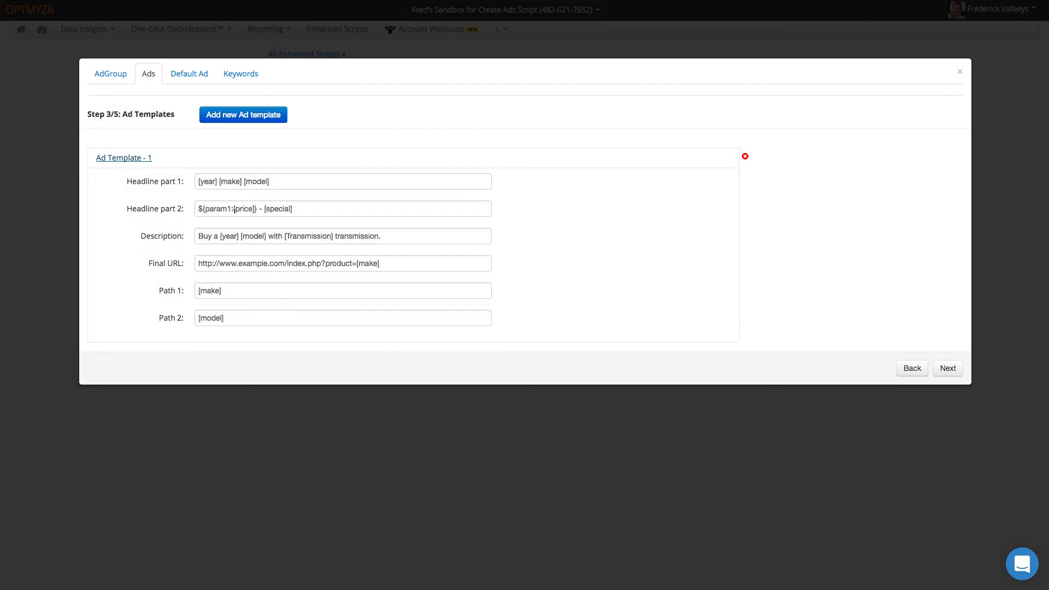
{"action": "left_click", "coordinate": [194, 74]}
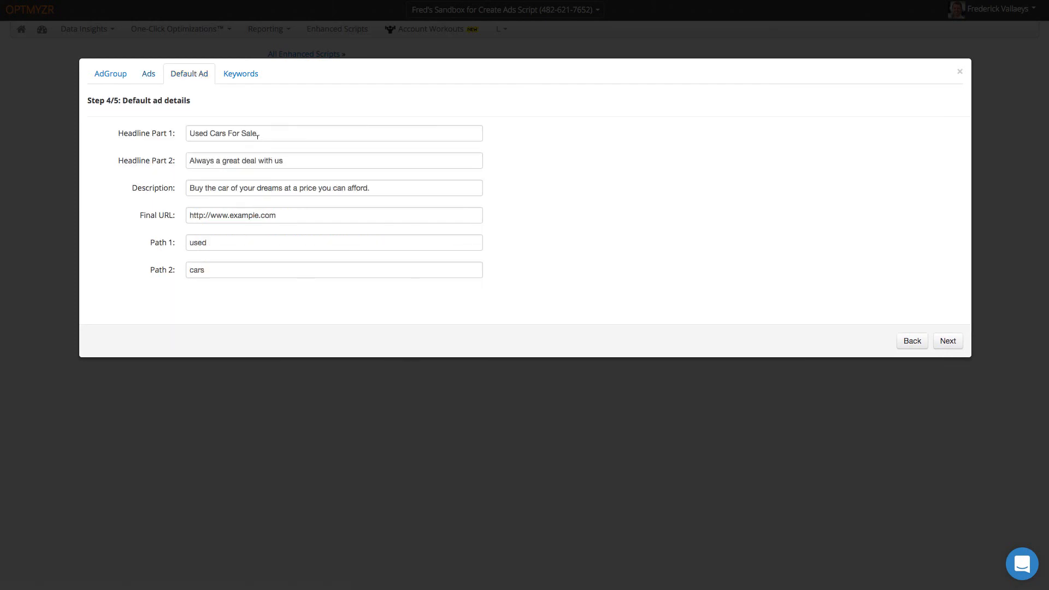
{"action": "left_click", "coordinate": [155, 75]}
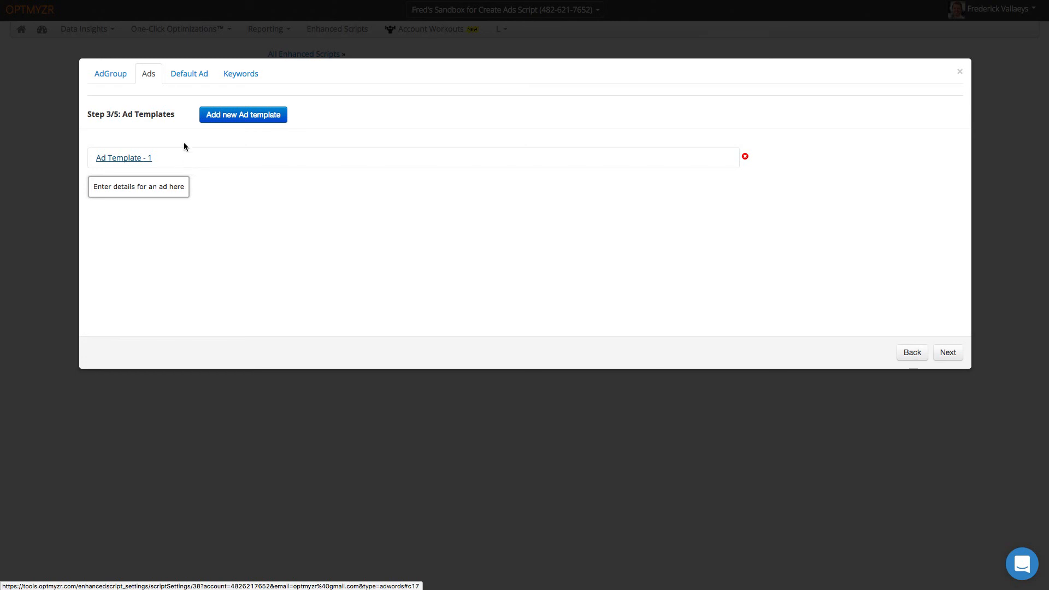
{"action": "left_click", "coordinate": [189, 75]}
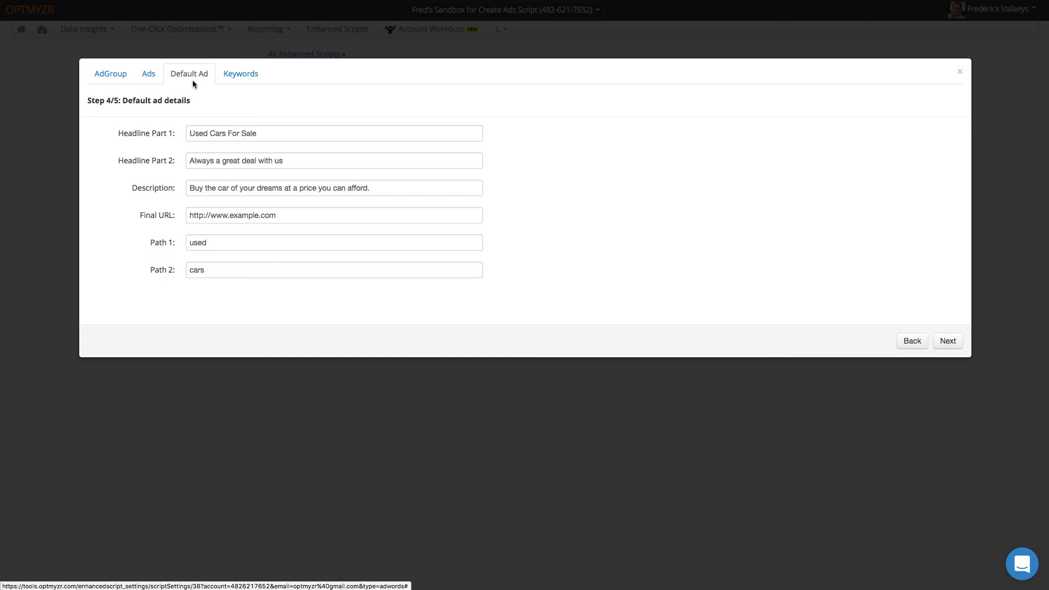
Replace the last keyword template with [make] [model], using the dynamic make and model fields.
{"action": "left_click", "coordinate": [238, 73]}
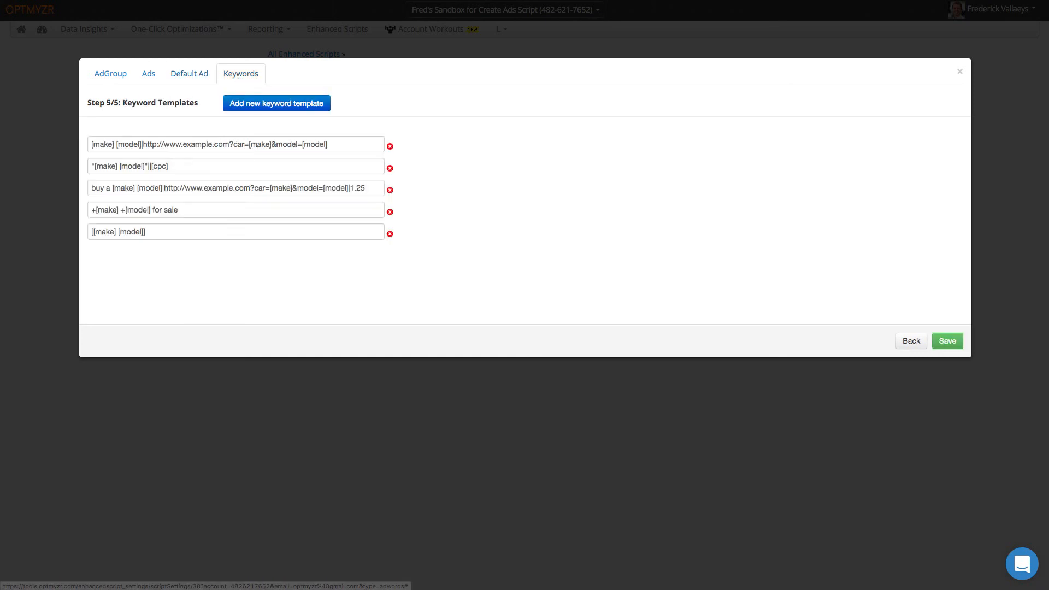
{"action": "left_click", "coordinate": [146, 231]}
{"action": "left_click_drag", "start_coordinate": [146, 231], "coordinate": [91, 223]}
{"action": "key", "text": "BackSpace"}
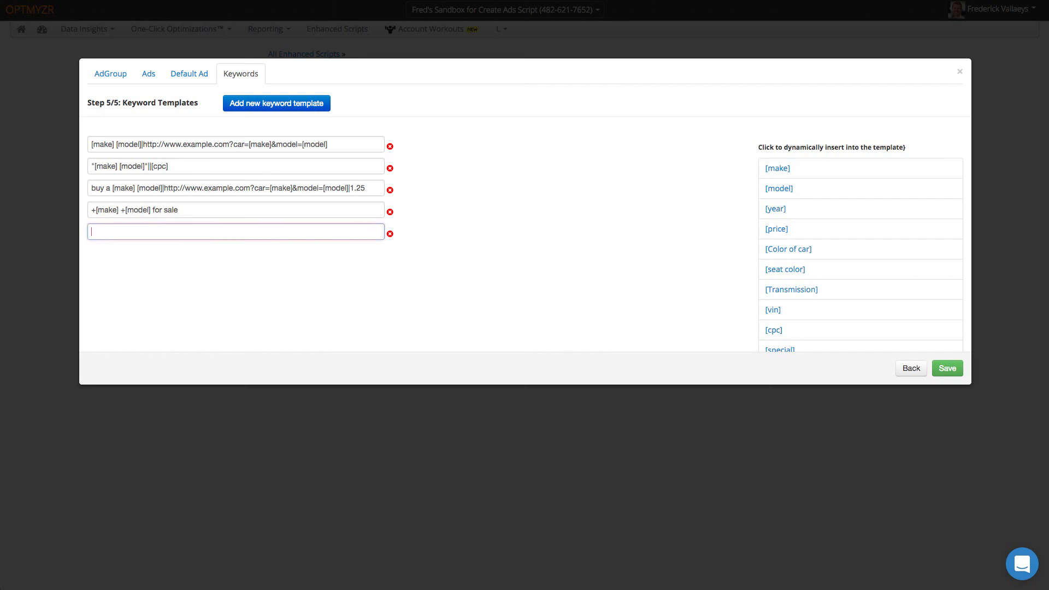
{"action": "left_click", "coordinate": [788, 170]}
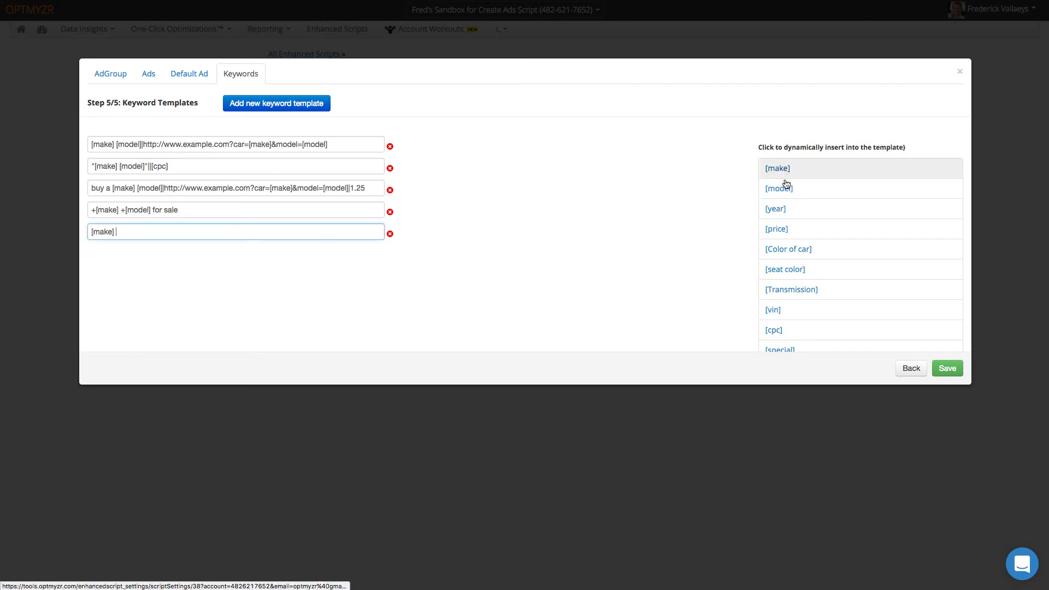
{"action": "left_click", "coordinate": [784, 188]}
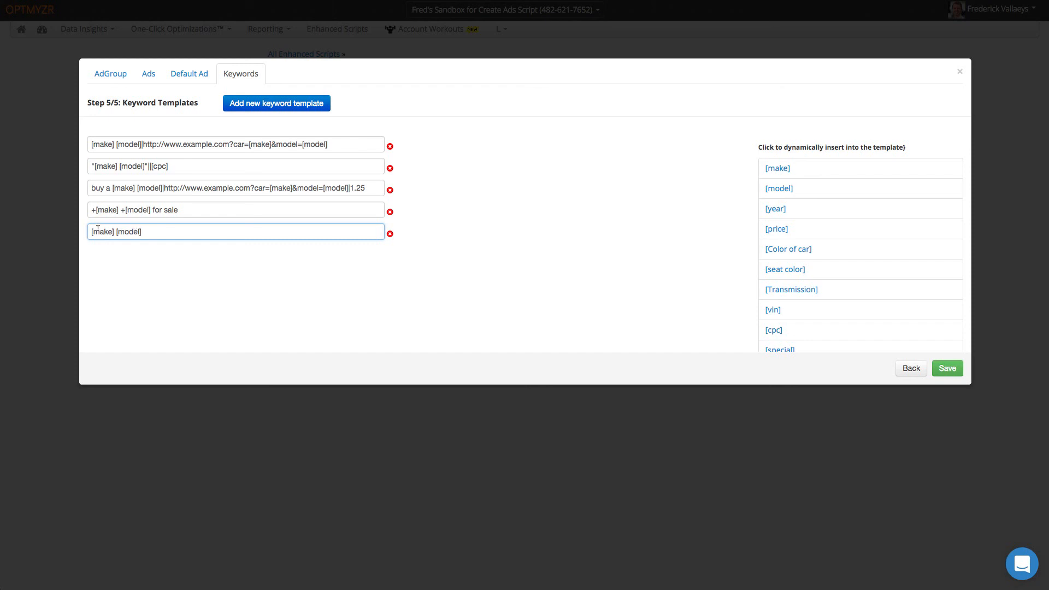
Examine how the other keyword templates define modified broad match, destination URLs and bids.
{"action": "left_click_drag", "start_coordinate": [186, 209], "coordinate": [90, 210]}
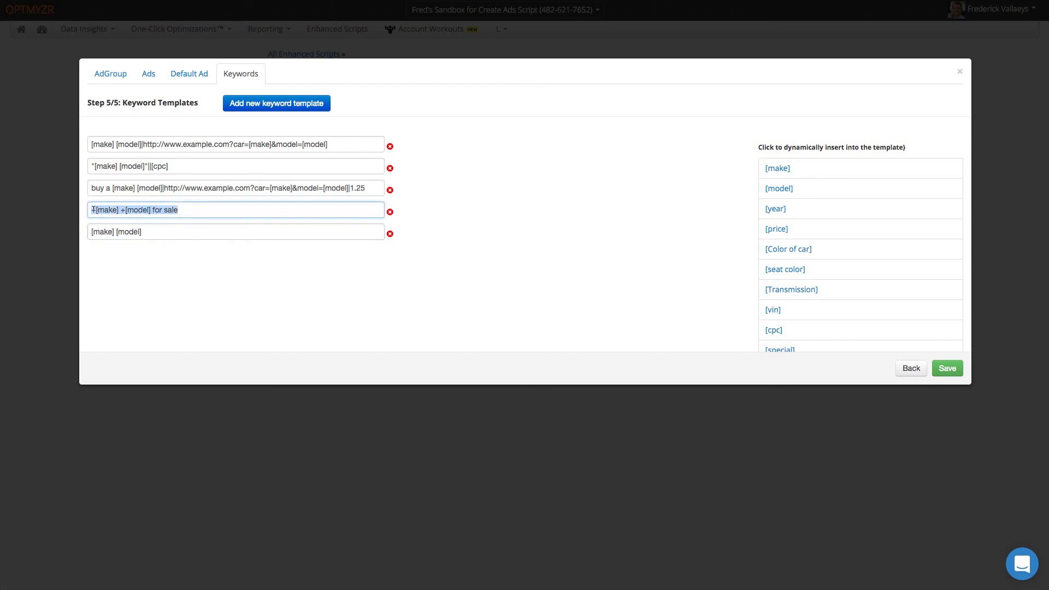
{"action": "left_click", "coordinate": [131, 209]}
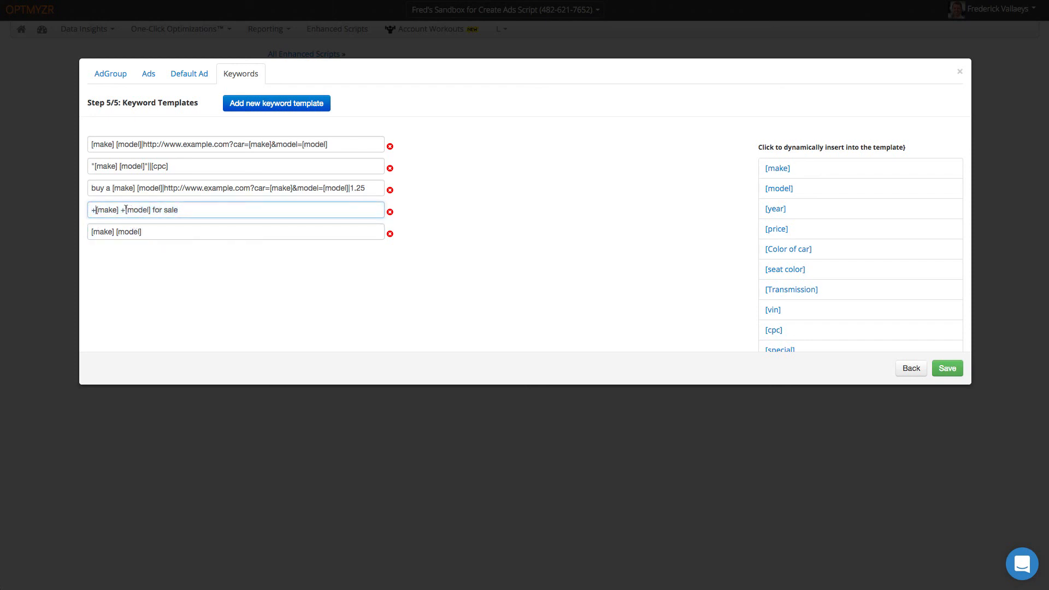
{"action": "left_click_drag", "start_coordinate": [125, 209], "coordinate": [121, 209]}
{"action": "left_click_drag", "start_coordinate": [90, 143], "coordinate": [333, 141]}
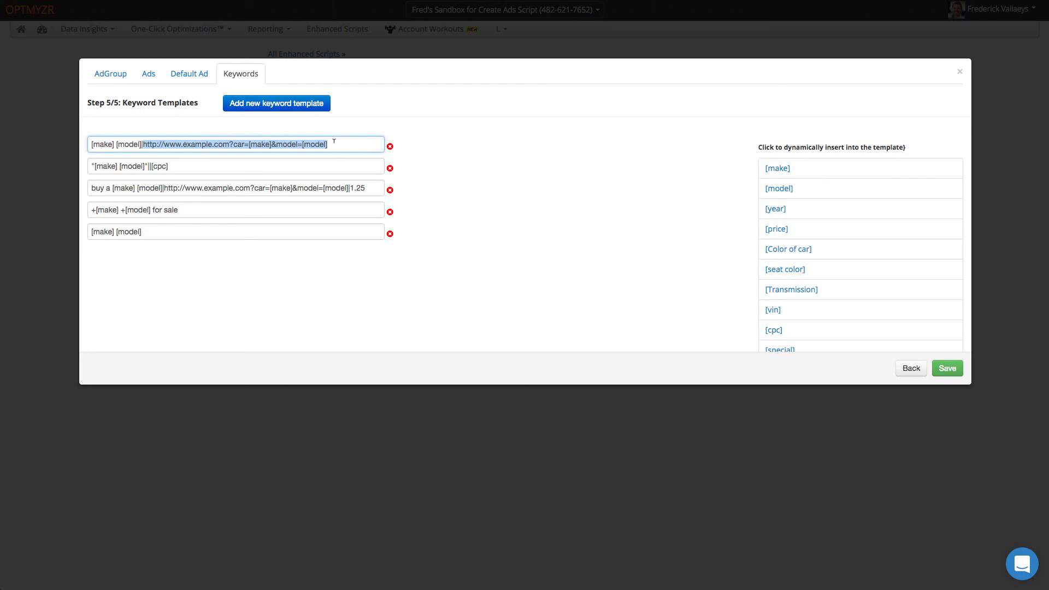
{"action": "left_click", "coordinate": [149, 166]}
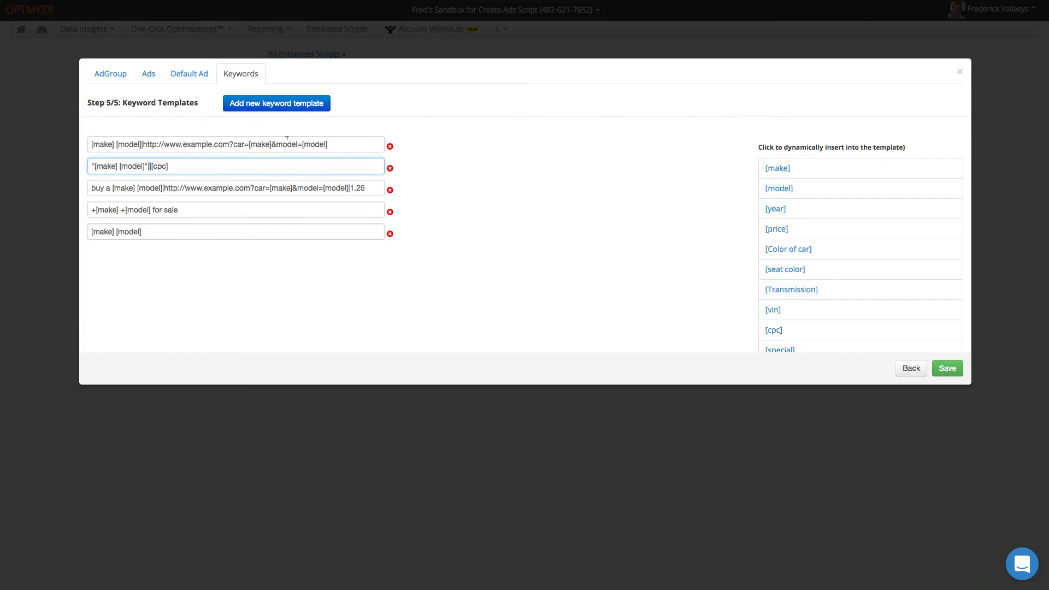
{"action": "left_click", "coordinate": [158, 187]}
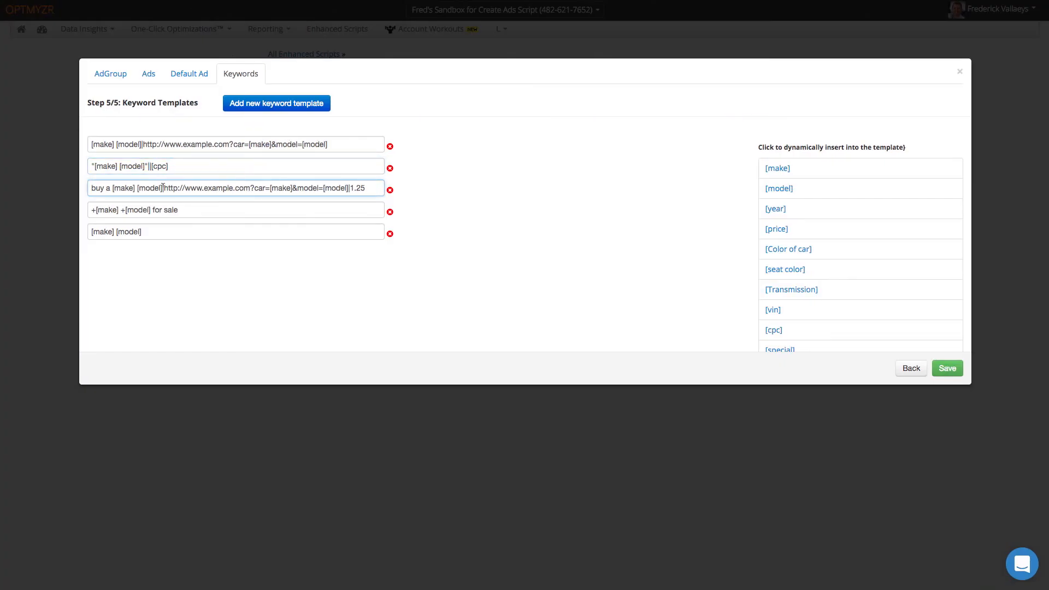
{"action": "left_click_drag", "start_coordinate": [163, 188], "coordinate": [365, 188]}
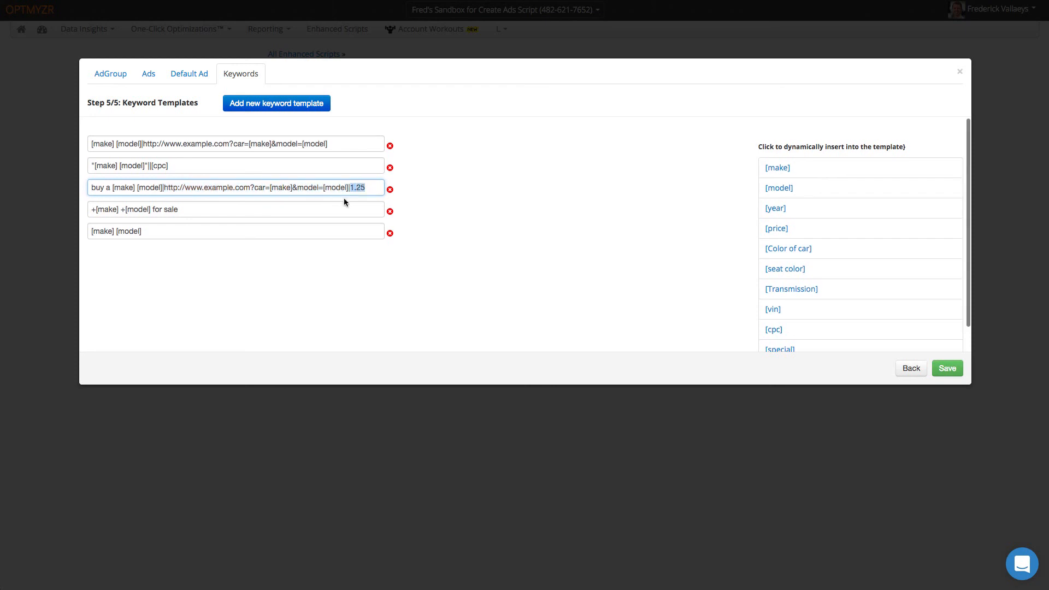
Change the last keyword template to the negative keyword -[make] [model], save the settings and close the script installation dialog.
{"action": "left_click", "coordinate": [112, 228]}
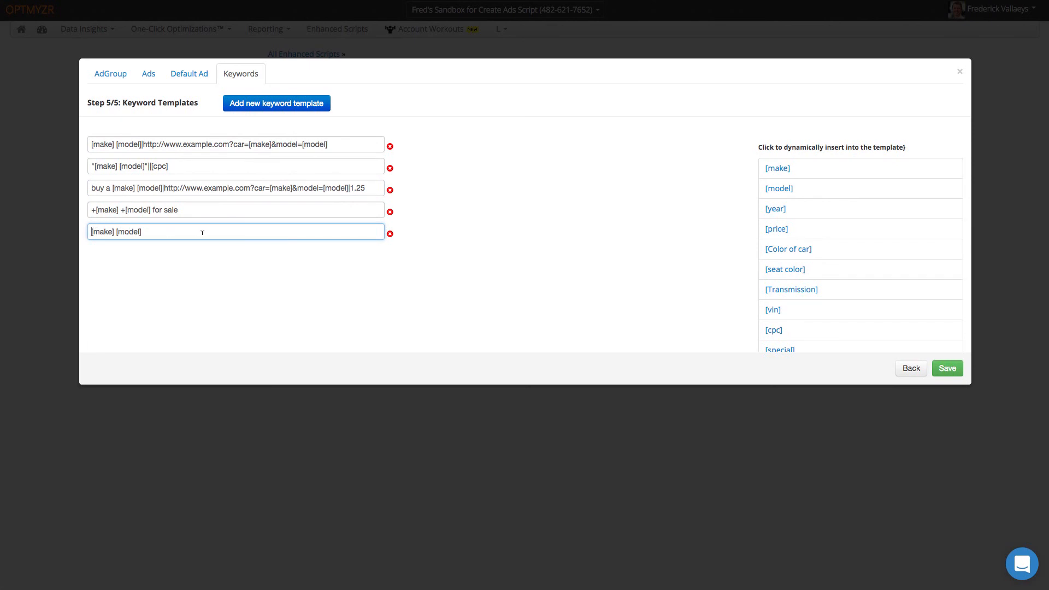
{"action": "type", "text": "["}
{"action": "key", "text": "BackSpace"}
{"action": "key", "text": "BackSpace"}
{"action": "key", "text": "BackSpace"}
{"action": "key", "text": "BackSpace"}
{"action": "key", "text": "BackSpace"}
{"action": "key", "text": "BackSpace"}
{"action": "key", "text": "BackSpace"}
{"action": "key", "text": "BackSpace"}
{"action": "key", "text": "BackSpace"}
{"action": "left_click", "coordinate": [94, 230]}
{"action": "key", "text": "BackSpace"}
{"action": "type", "text": "-"}
{"action": "left_click", "coordinate": [791, 189]}
{"action": "left_click_drag", "start_coordinate": [95, 232], "coordinate": [89, 231]}
{"action": "left_click", "coordinate": [104, 282]}
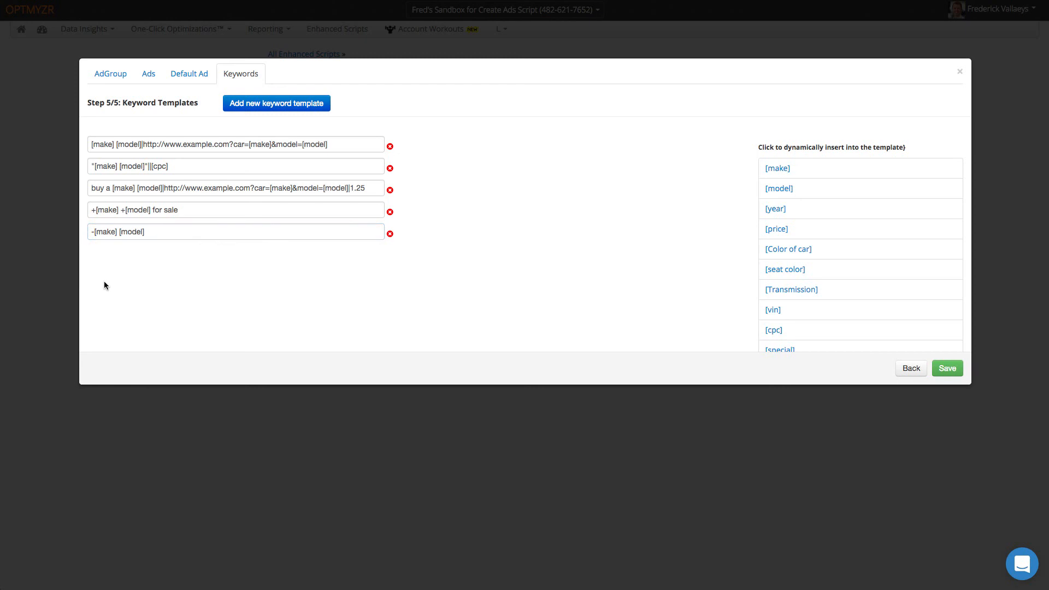
{"action": "left_click", "coordinate": [947, 368]}
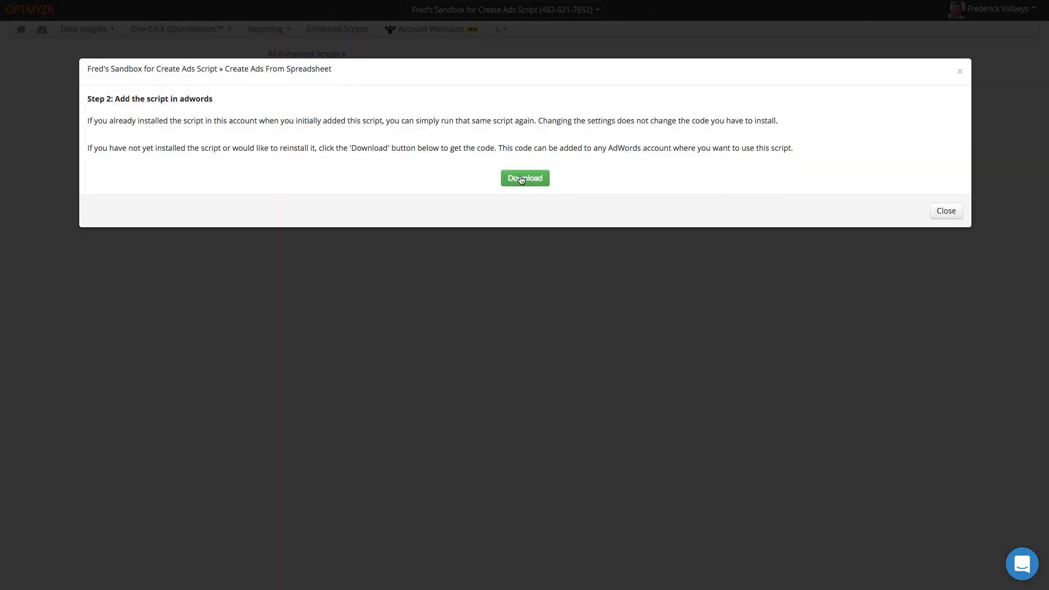
{"action": "left_click", "coordinate": [945, 211]}
Download the script for a single account again and copy all the code from the downloaded text file.
{"action": "left_click", "coordinate": [771, 128]}
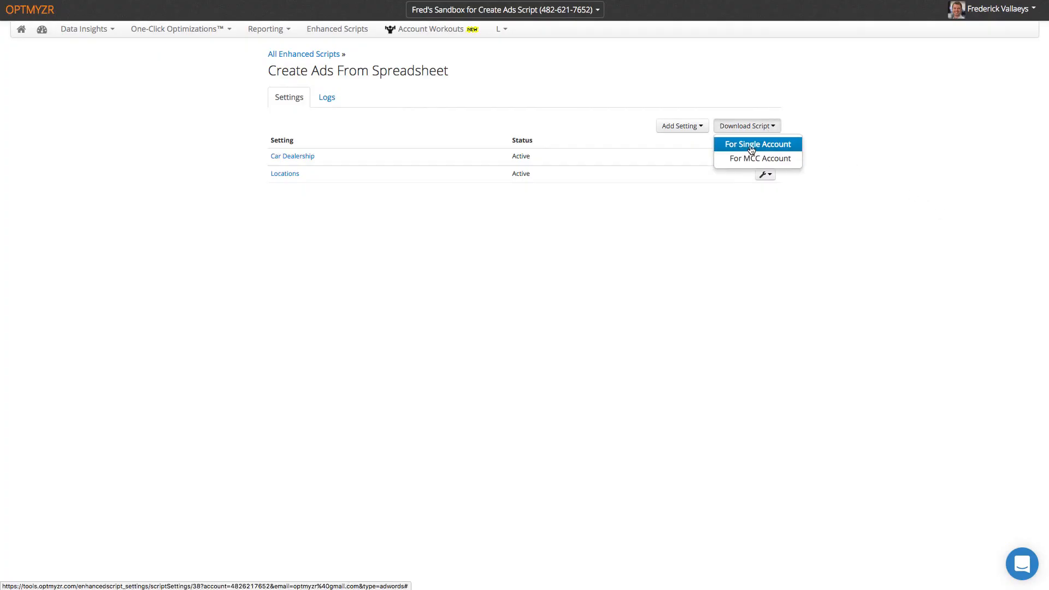
{"action": "left_click", "coordinate": [751, 145]}
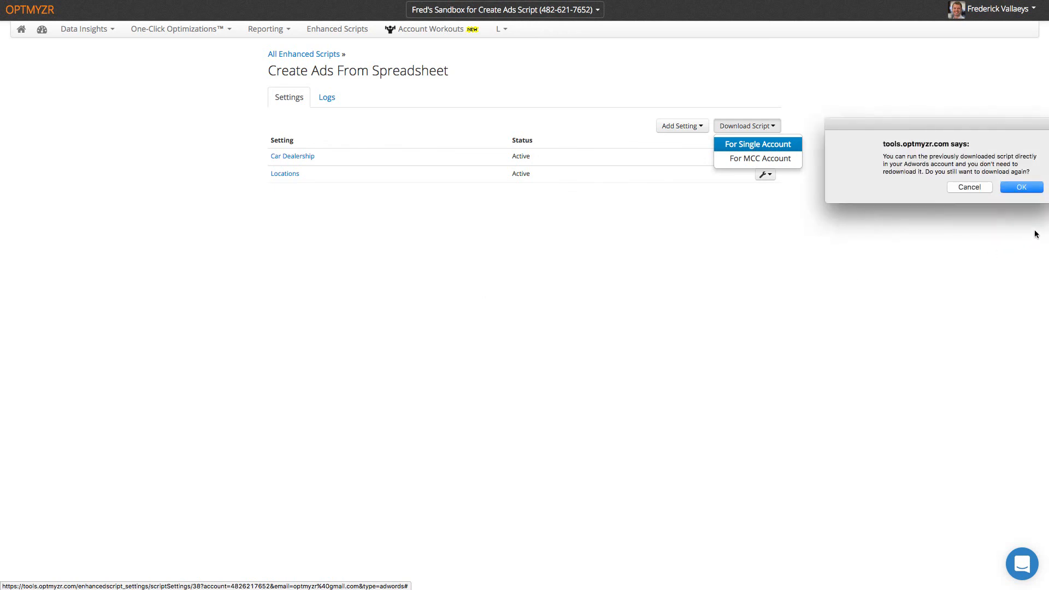
{"action": "left_click", "coordinate": [1022, 188]}
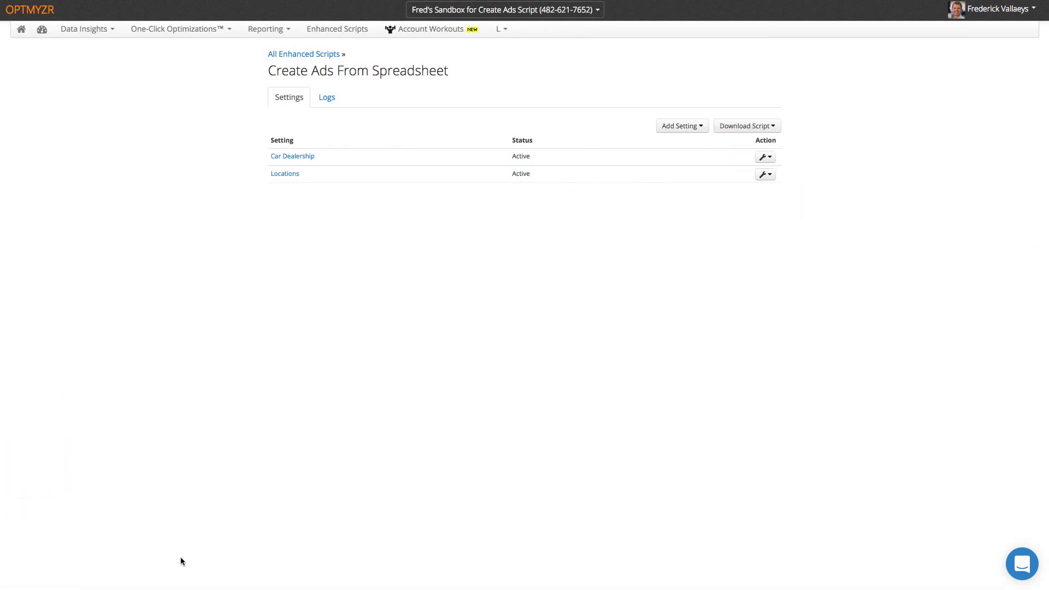
{"action": "left_click", "coordinate": [109, 589]}
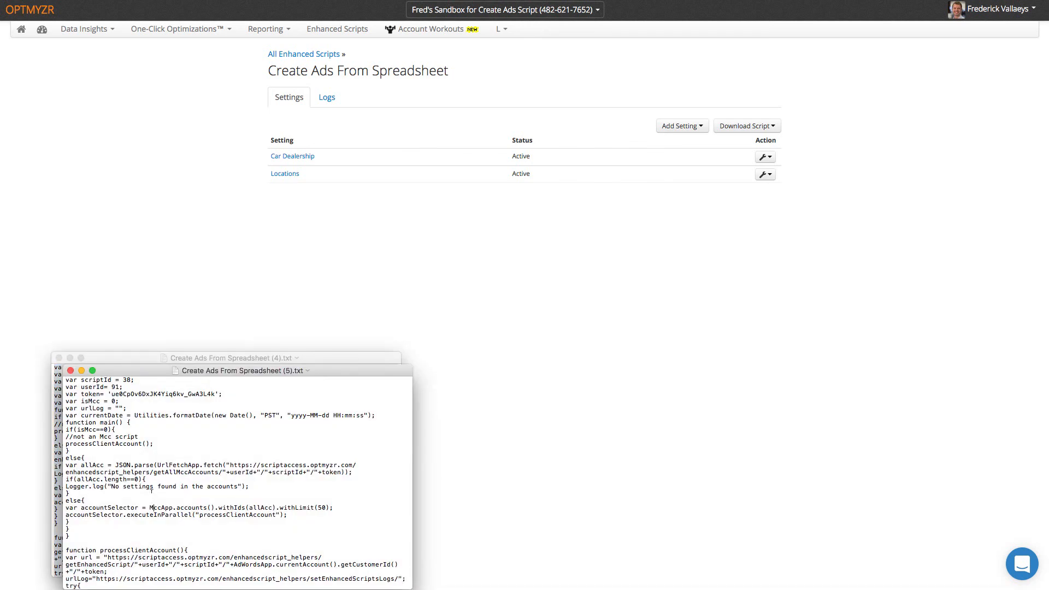
{"action": "key", "text": "super+a"}
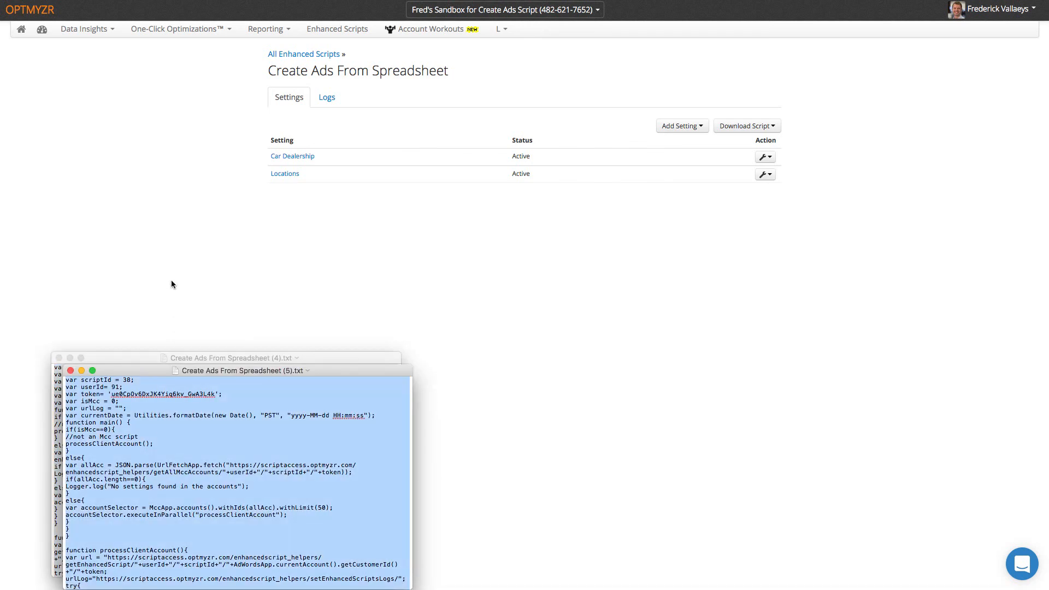
Switch to Google AdWords and create a new script among the account's bulk operations.
{"action": "left_click", "coordinate": [171, 285]}
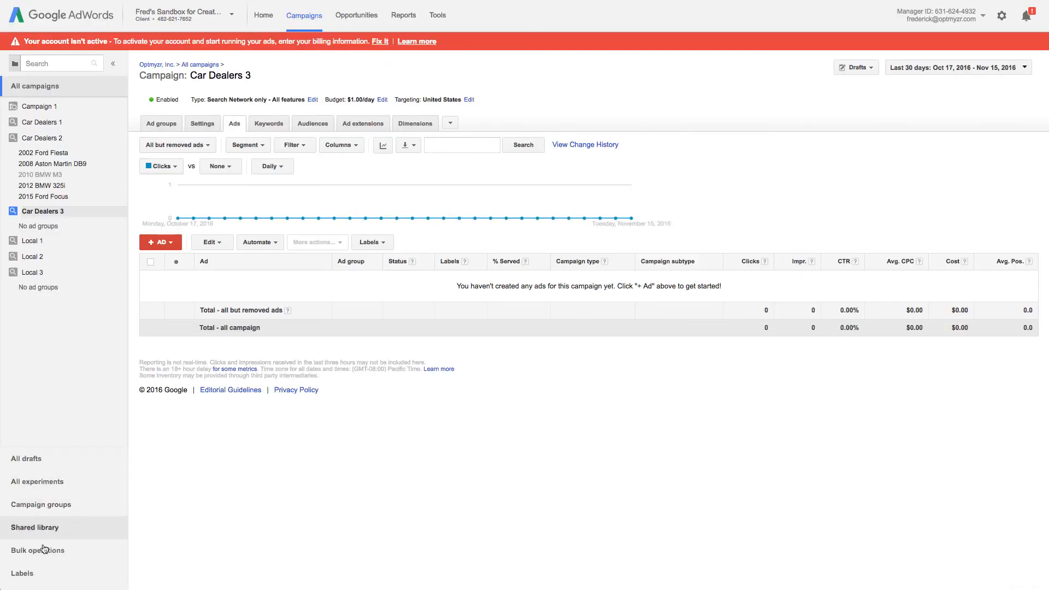
{"action": "left_click", "coordinate": [46, 551]}
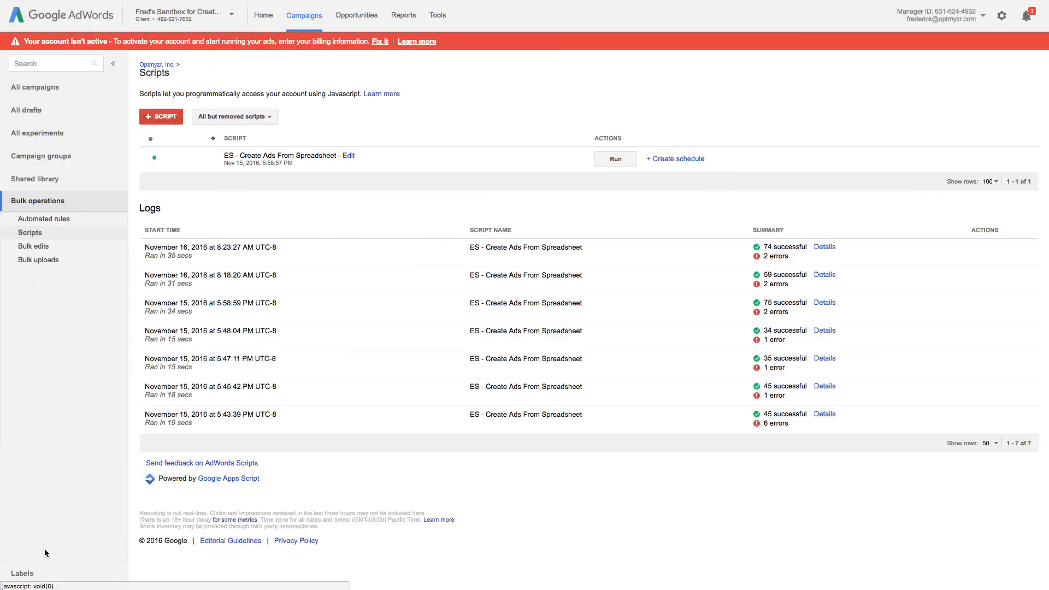
{"action": "left_click", "coordinate": [163, 116]}
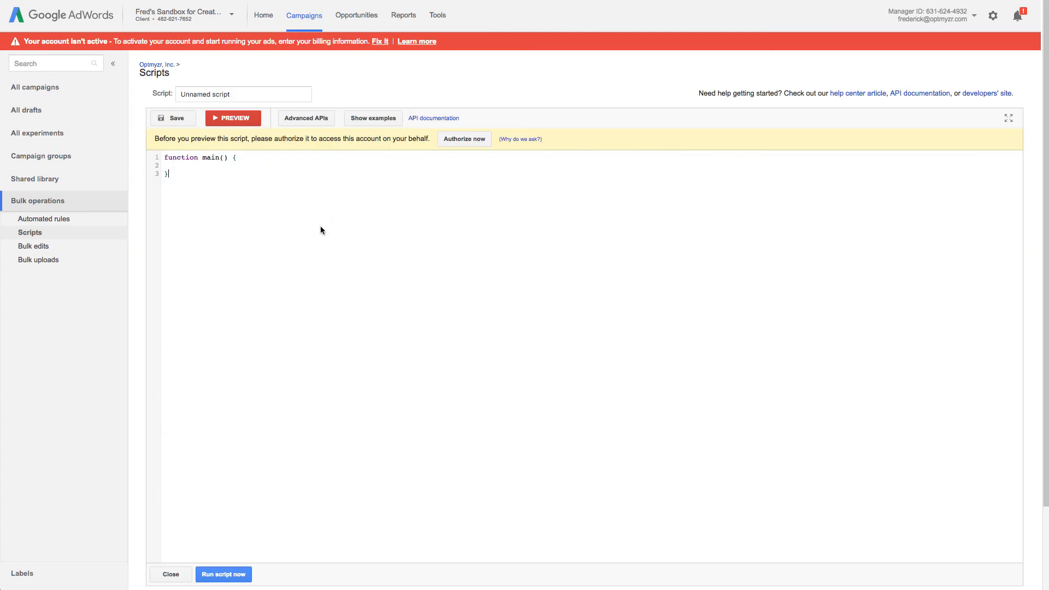
Replace the new script's default main function with the copied Optmyzr code, including its access token, and check its beginning.
{"action": "key", "text": "ctrl+a"}
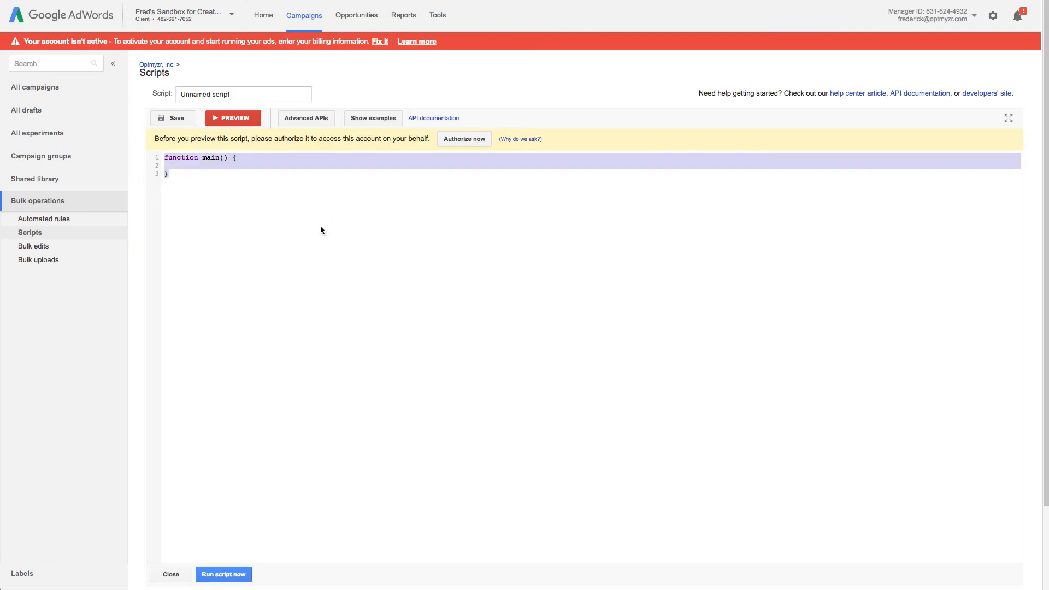
{"action": "key", "text": "BackSpace"}
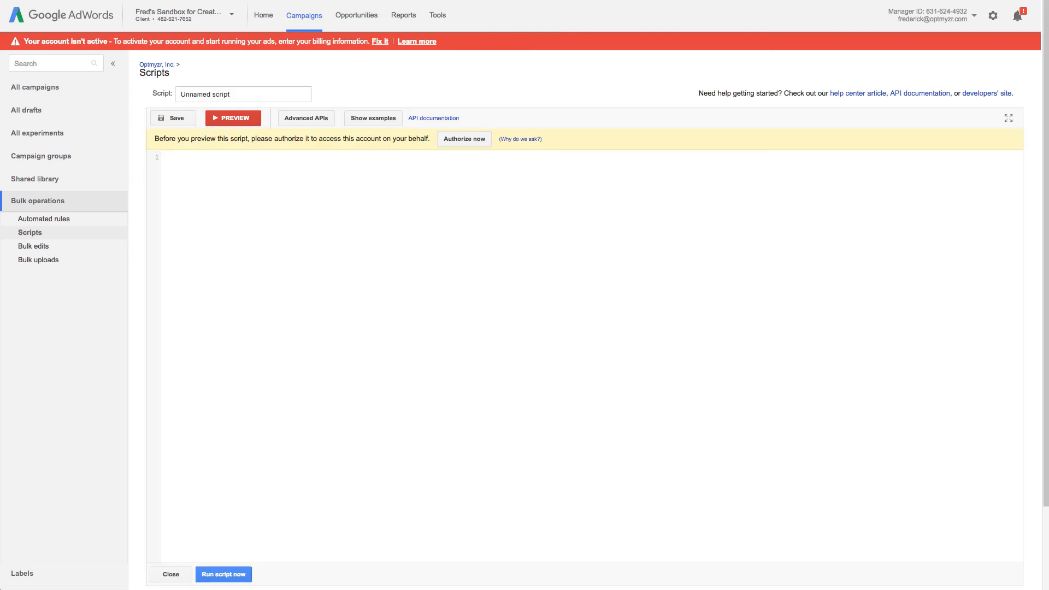
{"action": "key", "text": "ctrl+v"}
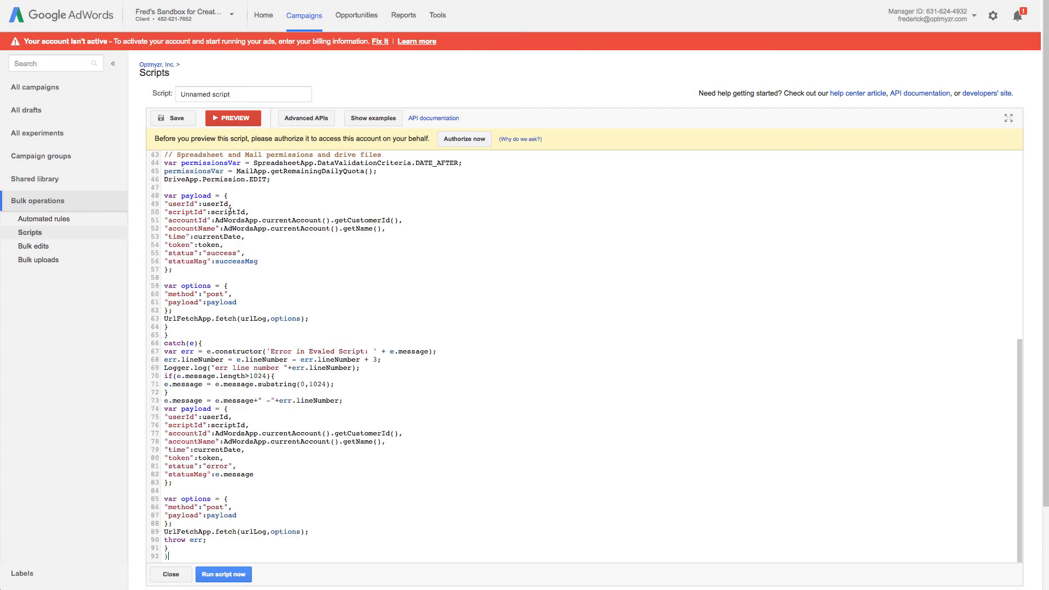
{"action": "scroll", "coordinate": [236, 205], "scroll_direction": "up", "scroll_amount": 10}
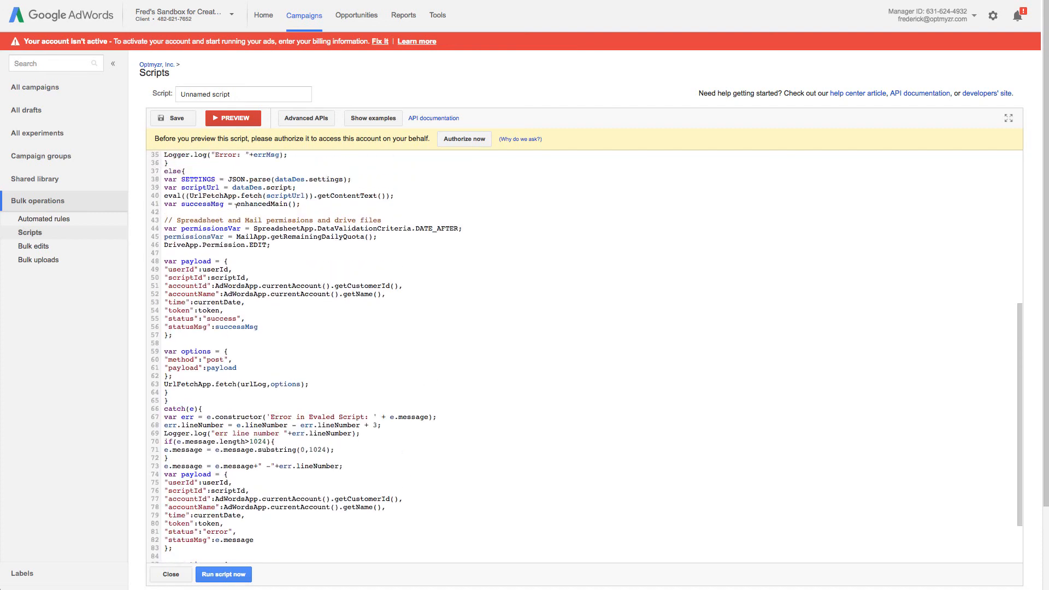
{"action": "scroll", "coordinate": [236, 205], "scroll_direction": "up", "scroll_amount": 1}
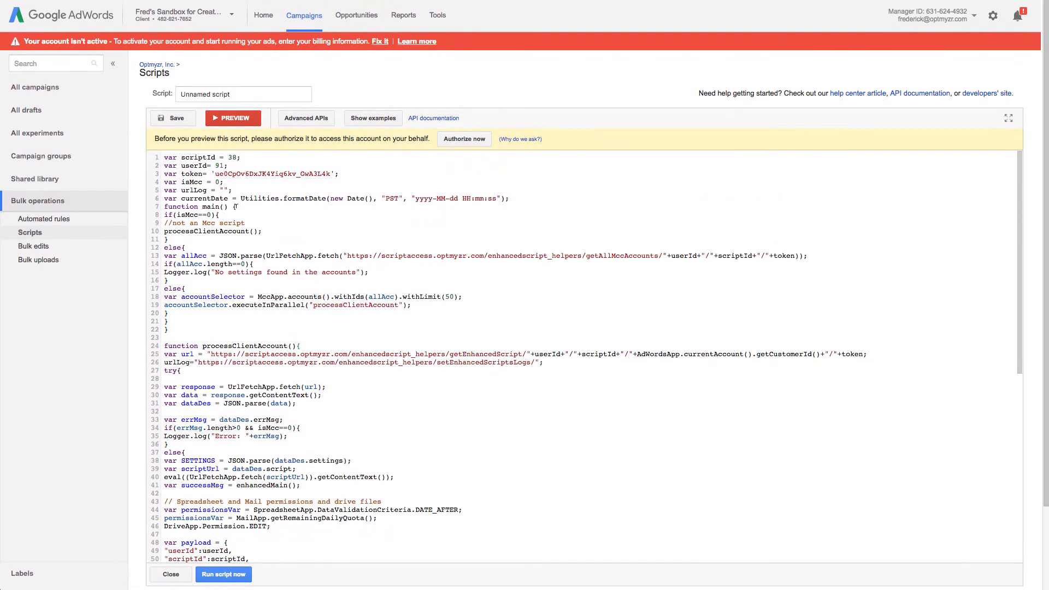
Authorize the unnamed script for the account, allow all the permissions it requests, and close its editor.
{"action": "left_click_drag", "start_coordinate": [240, 94], "coordinate": [170, 94]}
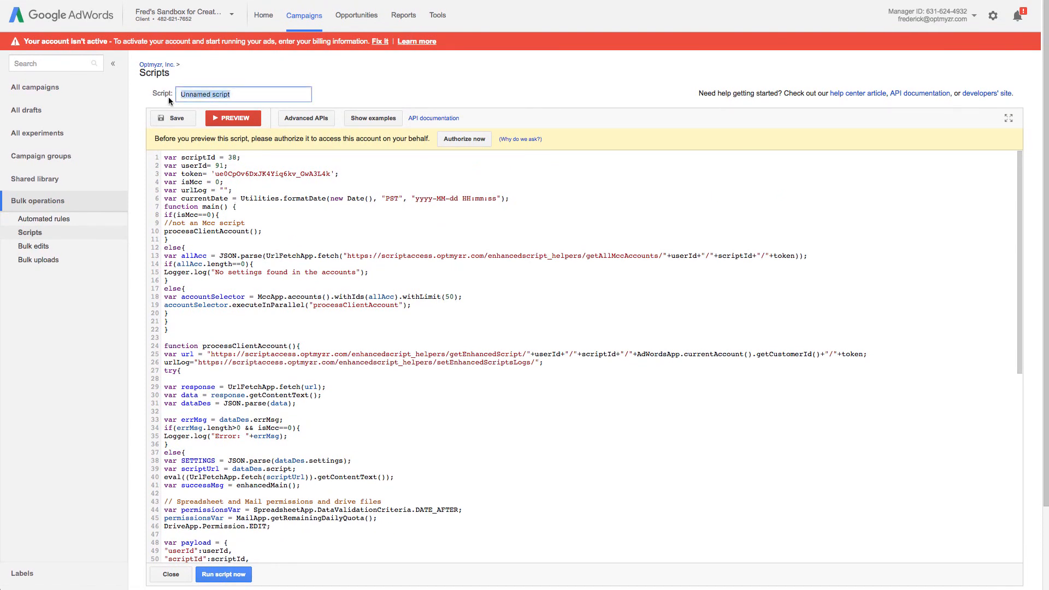
{"action": "left_click", "coordinate": [225, 118]}
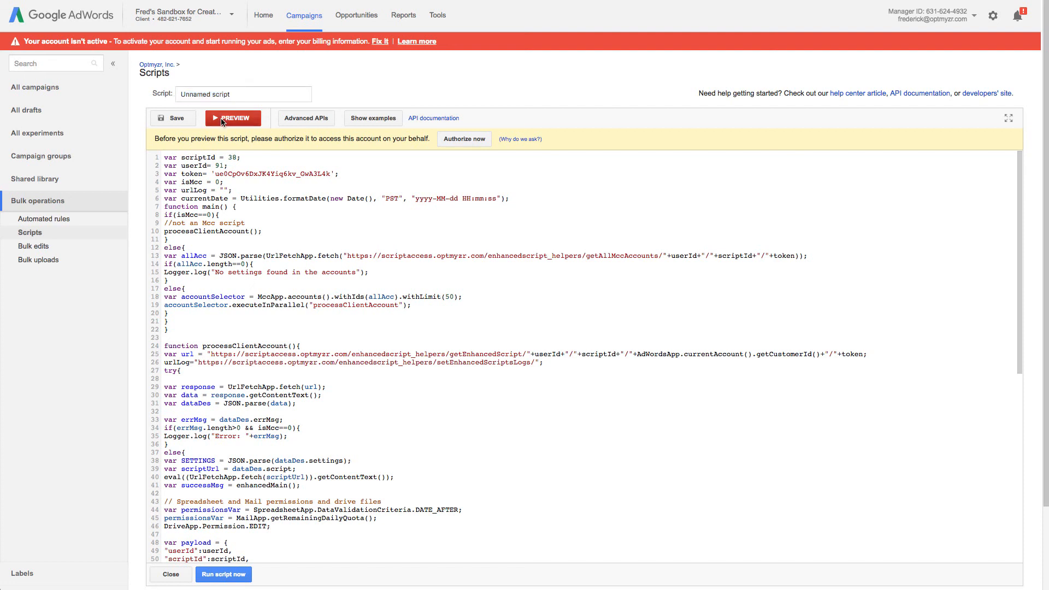
{"action": "left_click", "coordinate": [460, 138]}
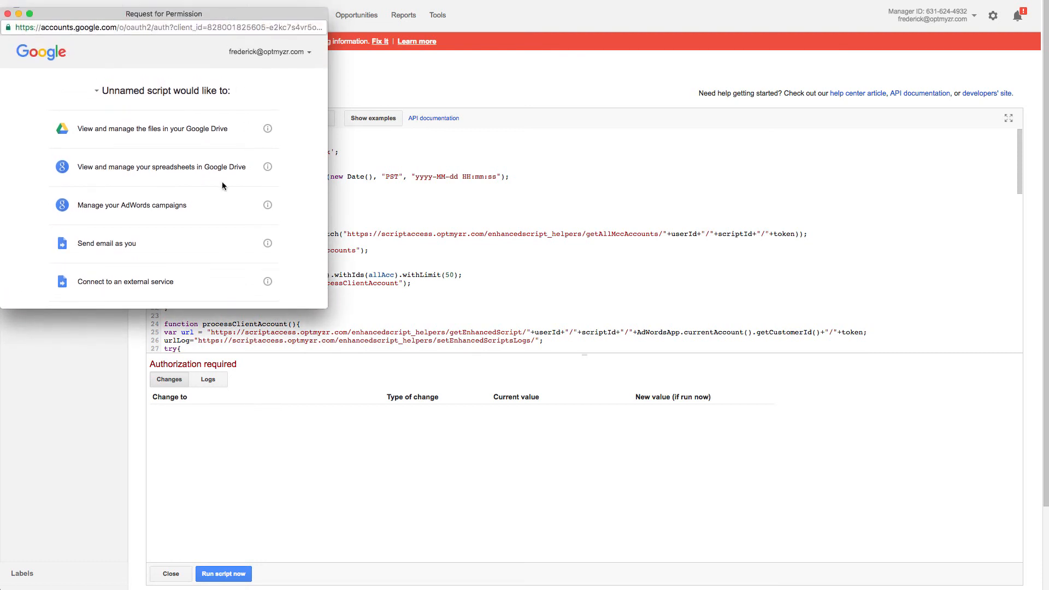
{"action": "scroll", "coordinate": [222, 182], "scroll_direction": "down", "scroll_amount": 3}
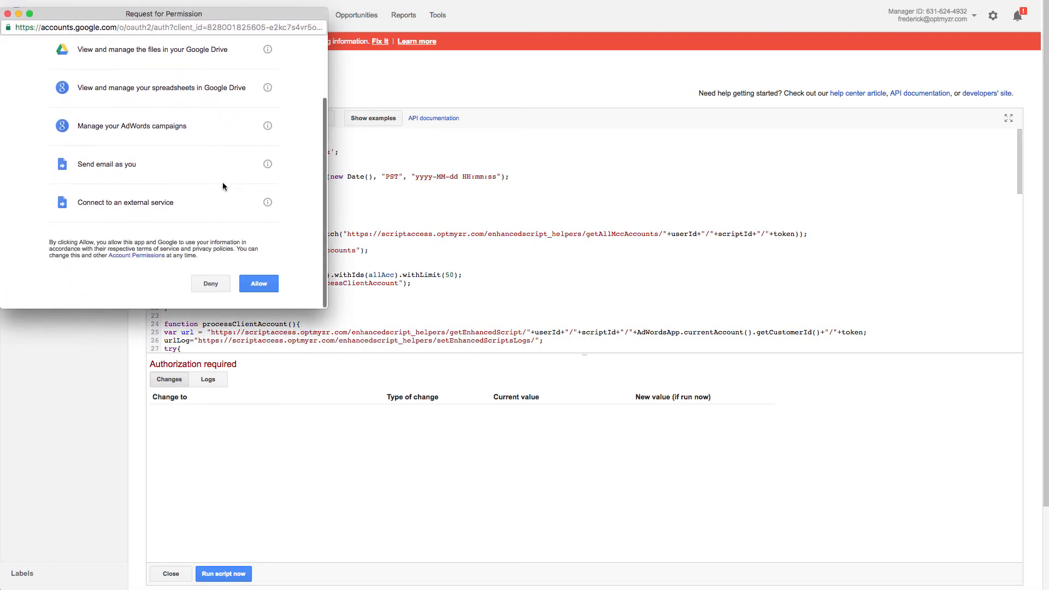
{"action": "left_click", "coordinate": [258, 284]}
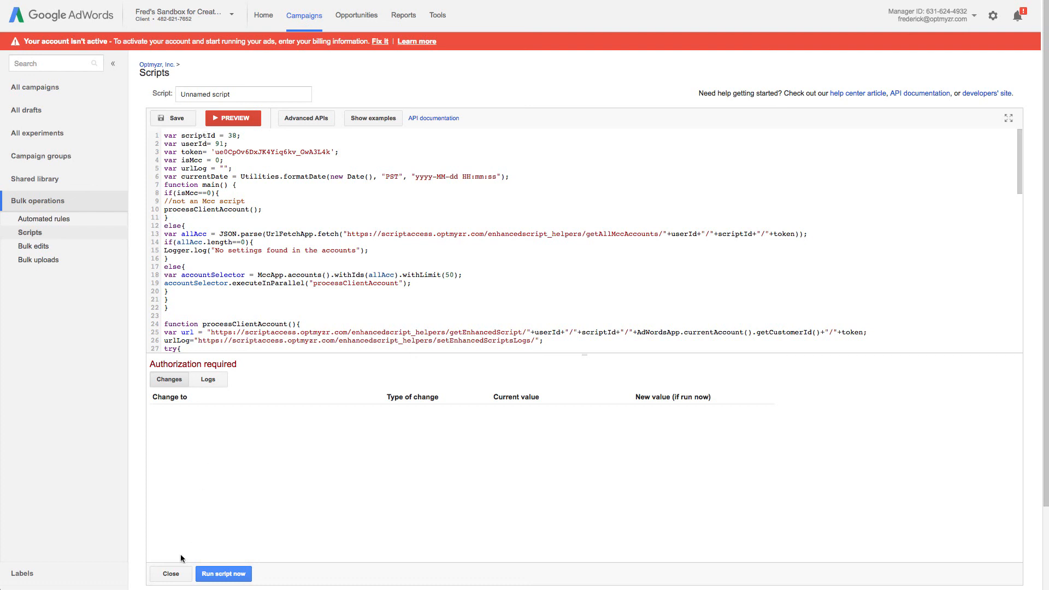
{"action": "left_click", "coordinate": [180, 578]}
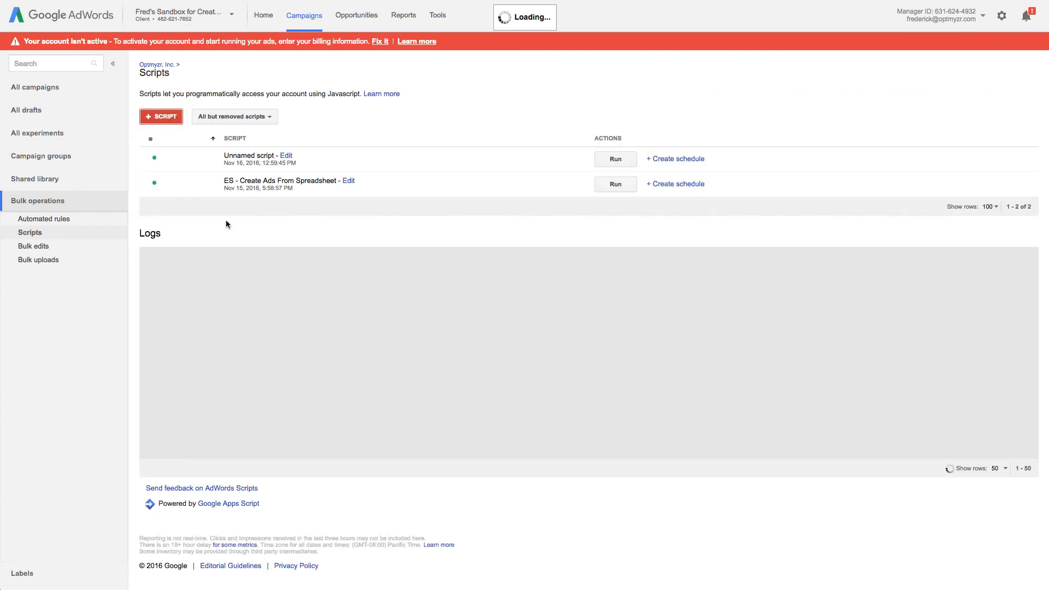
Open the existing ES - Create Ads From Spreadsheet script for editing and start a preview of it.
{"action": "left_click", "coordinate": [351, 184]}
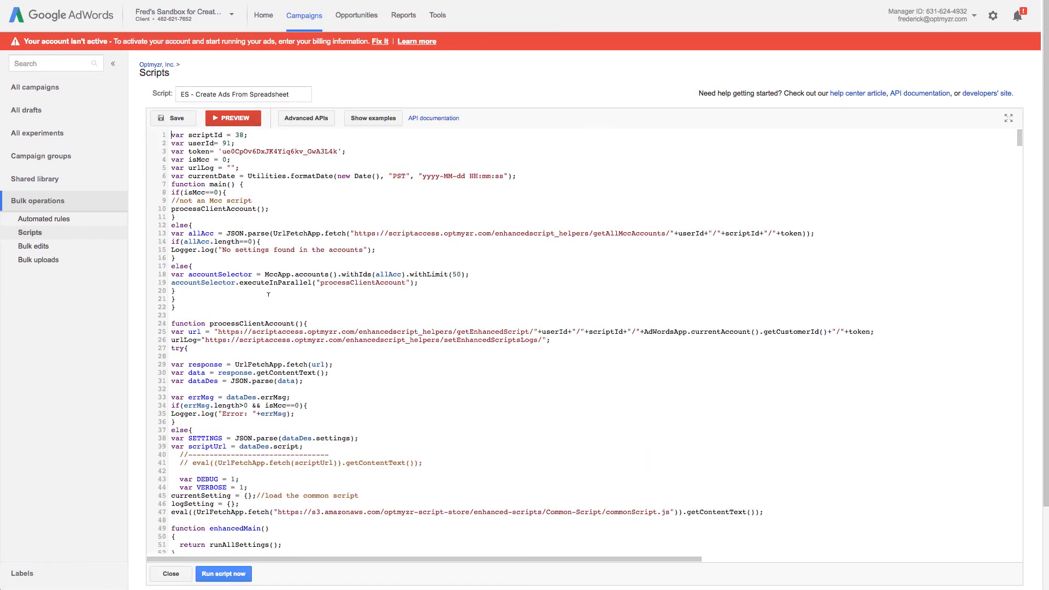
{"action": "left_click", "coordinate": [233, 121]}
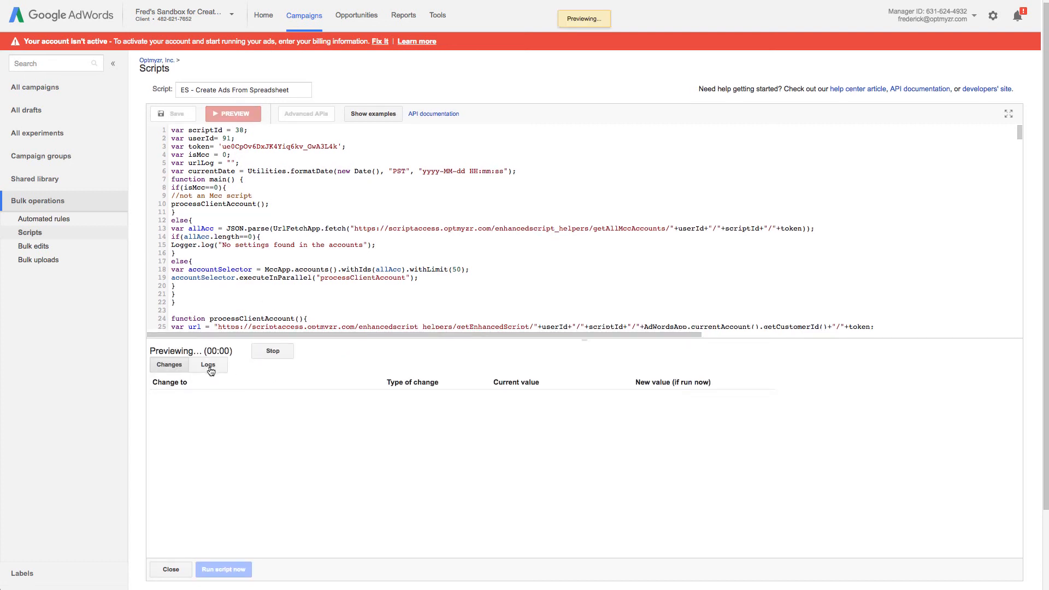
{"action": "scroll", "coordinate": [210, 368], "scroll_direction": "down", "scroll_amount": 1}
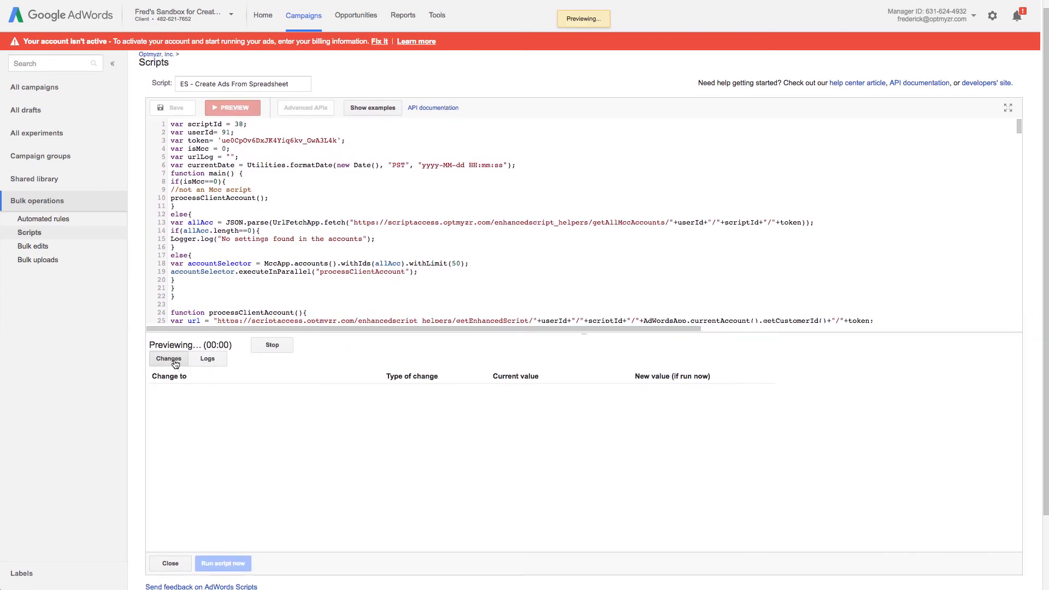
{"action": "scroll", "coordinate": [174, 365], "scroll_direction": "down", "scroll_amount": 1}
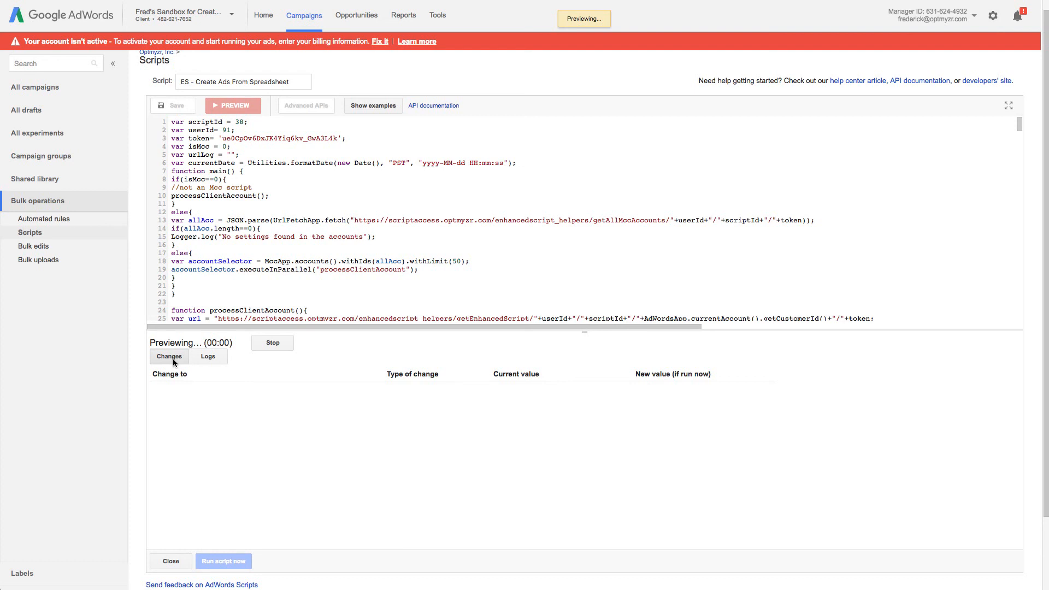
{"action": "scroll", "coordinate": [174, 362], "scroll_direction": "up", "scroll_amount": 1}
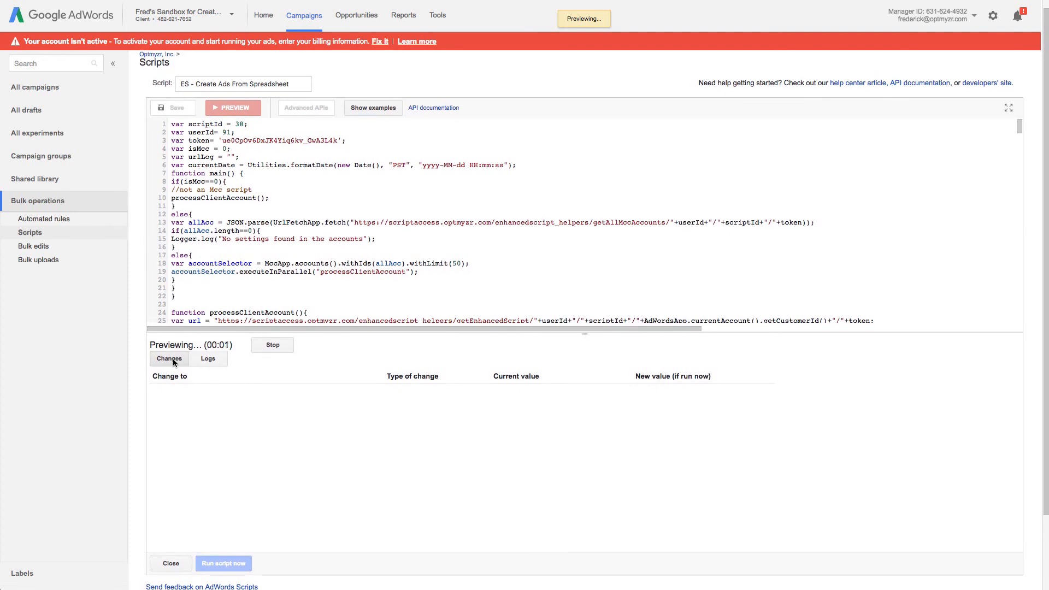
Examine the running preview's logs for the ad group and keywords generated from the spreadsheet.
{"action": "left_click", "coordinate": [210, 361]}
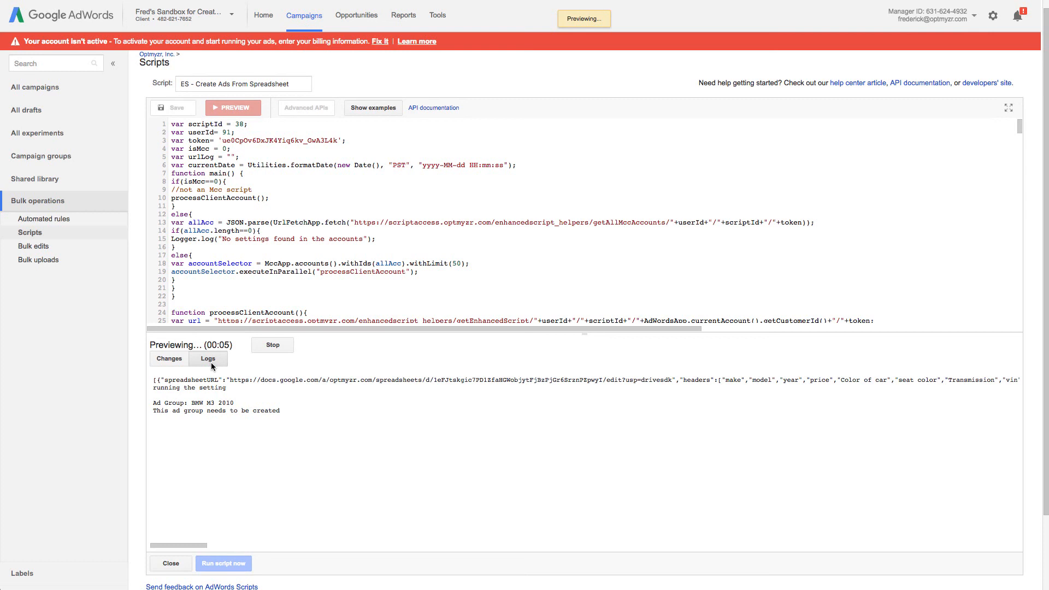
{"action": "scroll", "coordinate": [210, 364], "scroll_direction": "up", "scroll_amount": 1}
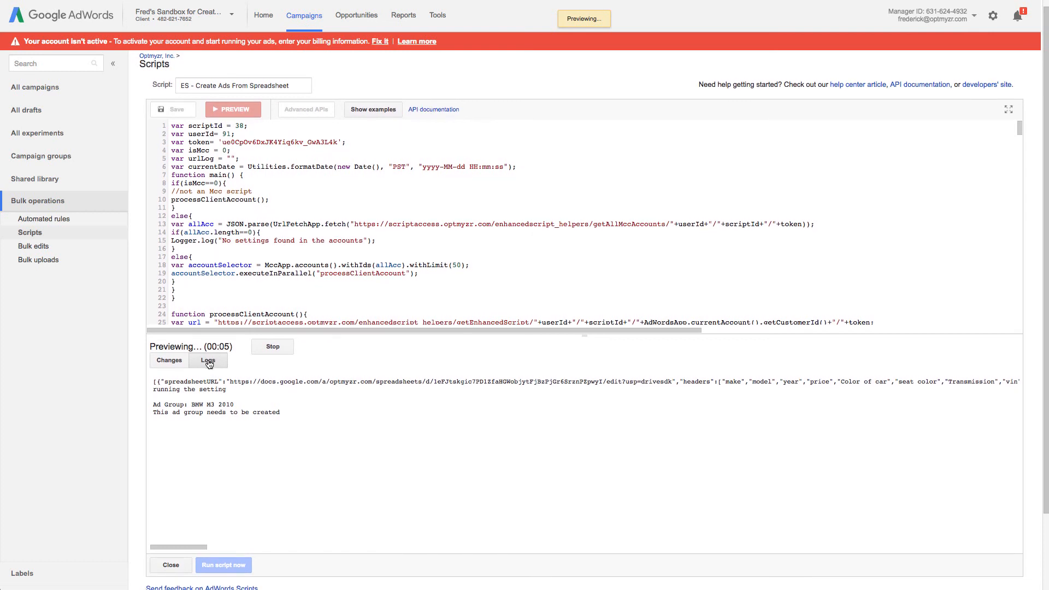
{"action": "scroll", "coordinate": [185, 404], "scroll_direction": "up", "scroll_amount": 1}
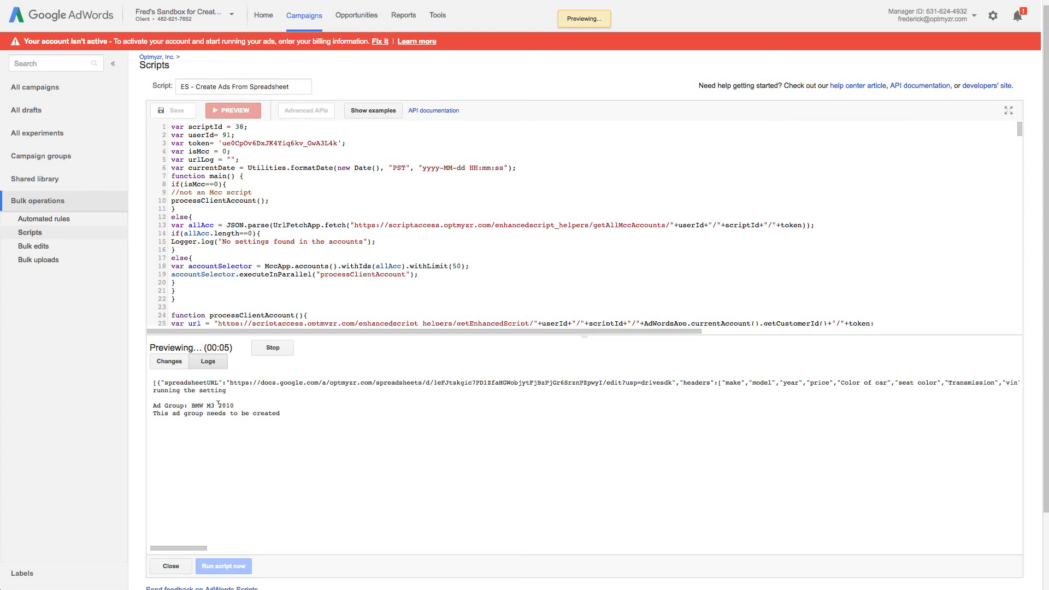
{"action": "scroll", "coordinate": [203, 413], "scroll_direction": "down", "scroll_amount": 1}
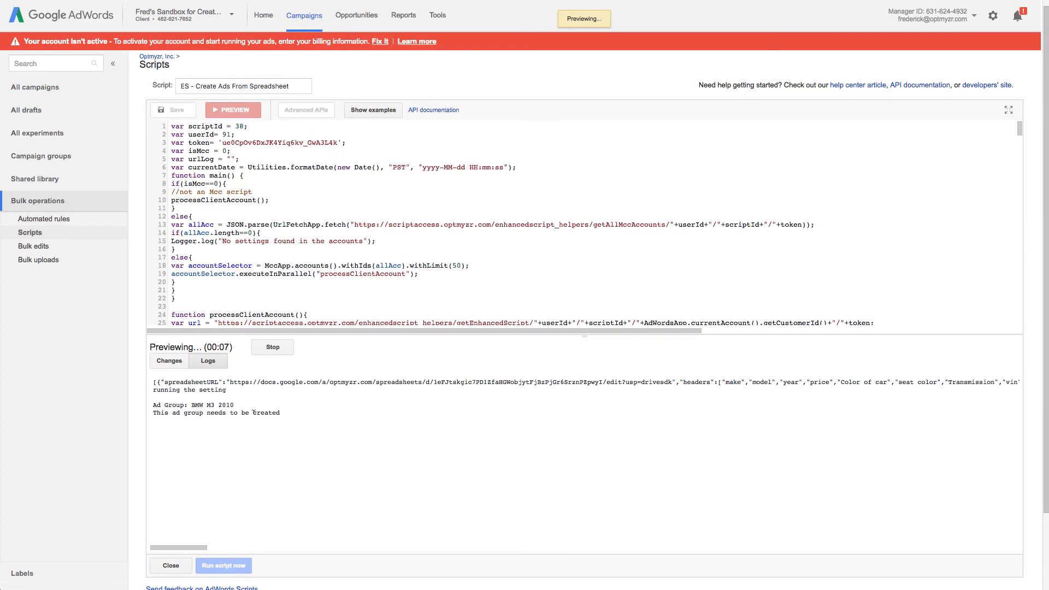
{"action": "scroll", "coordinate": [218, 396], "scroll_direction": "up", "scroll_amount": 1}
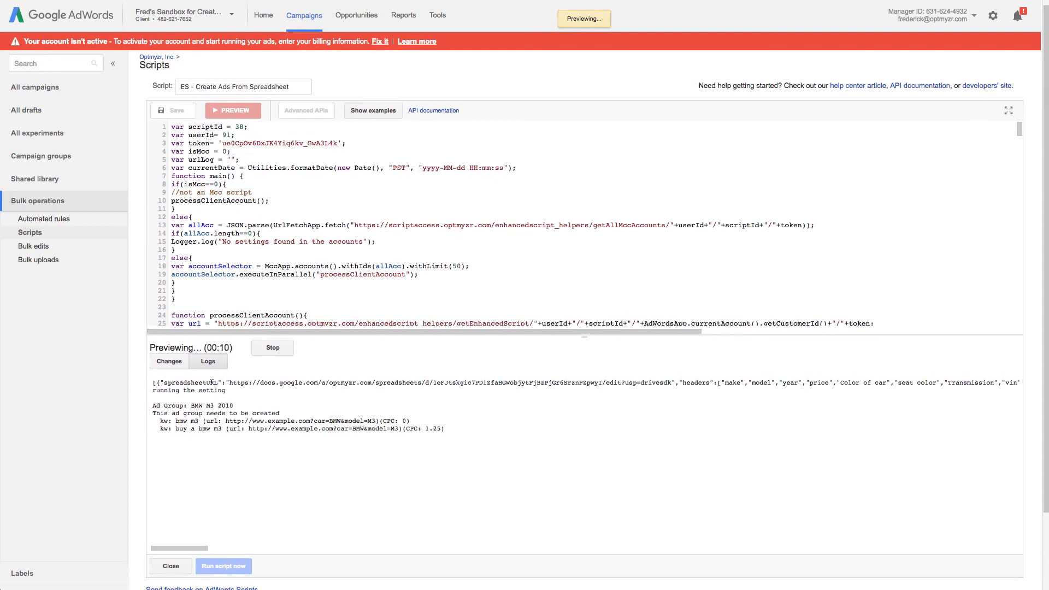
Review the preview's list of proposed changes, covering the ad groups, keywords, negative keywords and ads for Car Dealers 3.
{"action": "left_click", "coordinate": [171, 362]}
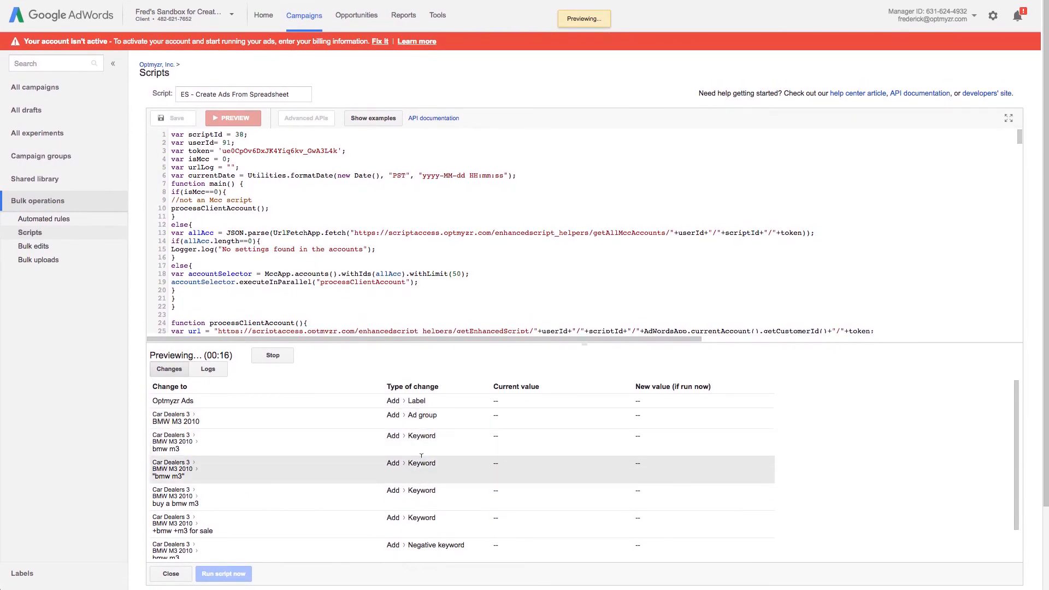
{"action": "scroll", "coordinate": [419, 498], "scroll_direction": "down", "scroll_amount": 2}
{"action": "scroll", "coordinate": [418, 499], "scroll_direction": "down", "scroll_amount": 1}
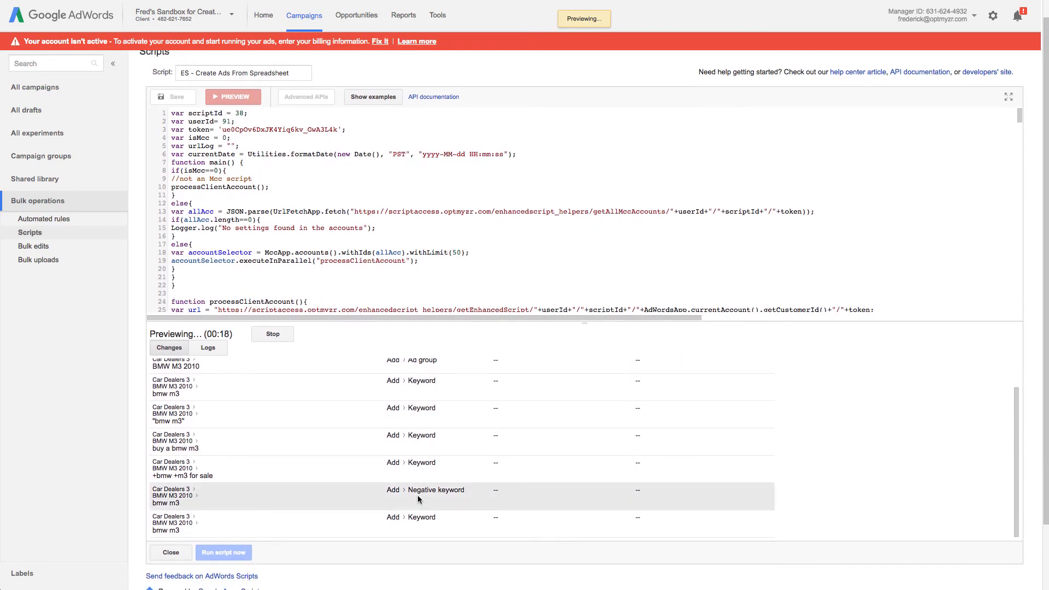
{"action": "scroll", "coordinate": [418, 501], "scroll_direction": "down", "scroll_amount": 2}
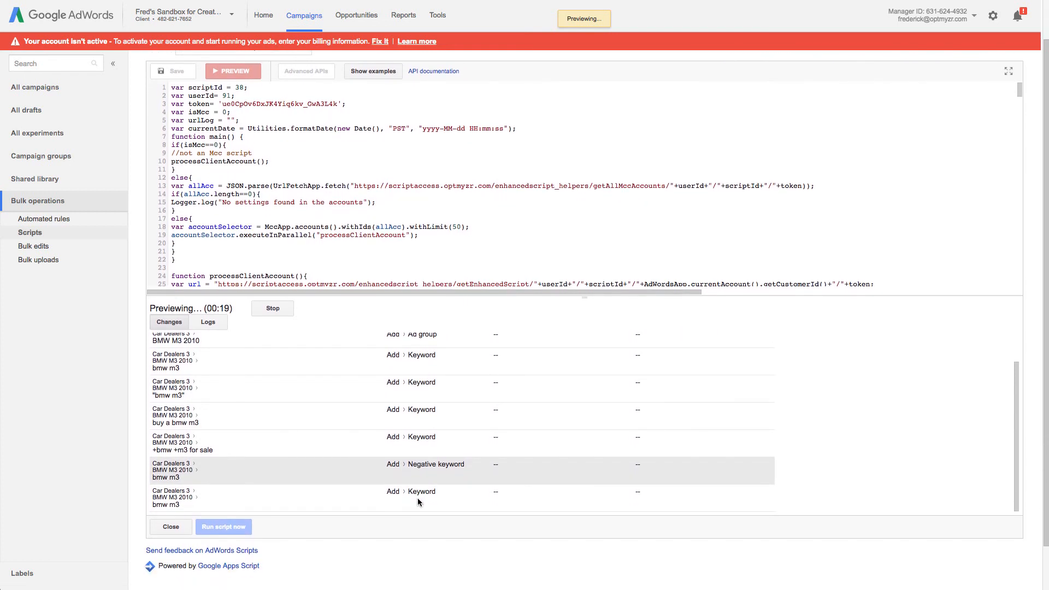
{"action": "scroll", "coordinate": [419, 455], "scroll_direction": "down", "scroll_amount": 2}
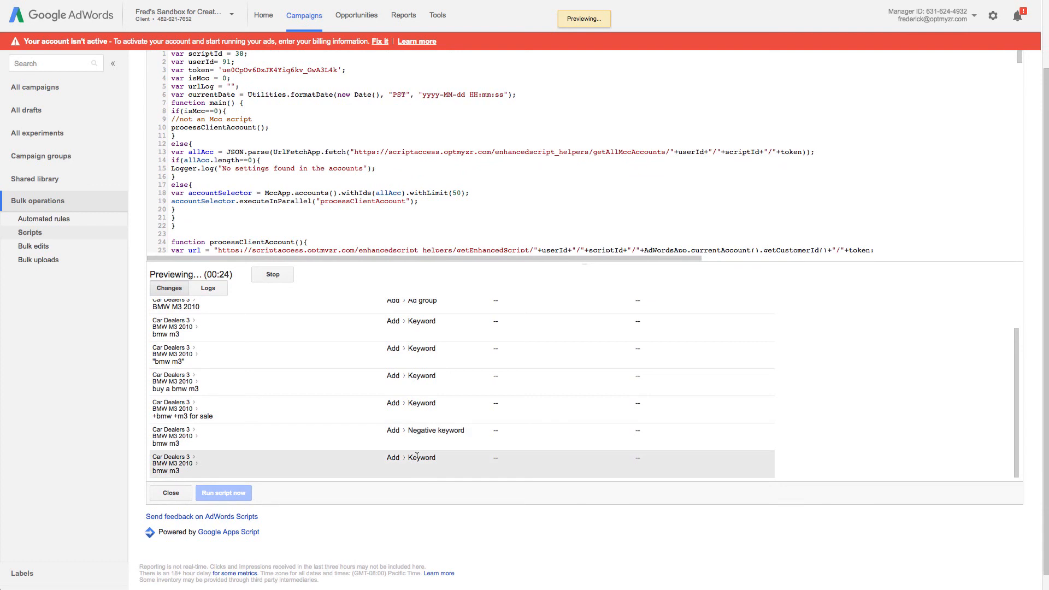
{"action": "scroll", "coordinate": [405, 454], "scroll_direction": "down", "scroll_amount": 2}
{"action": "scroll", "coordinate": [406, 455], "scroll_direction": "up", "scroll_amount": 6}
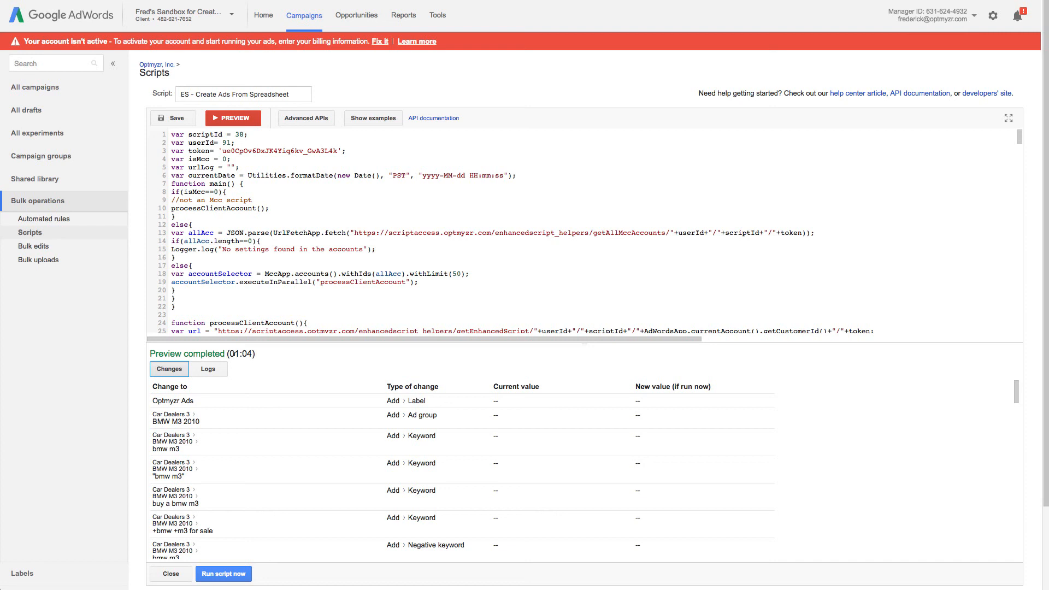
{"action": "scroll", "coordinate": [270, 407], "scroll_direction": "down", "scroll_amount": 1}
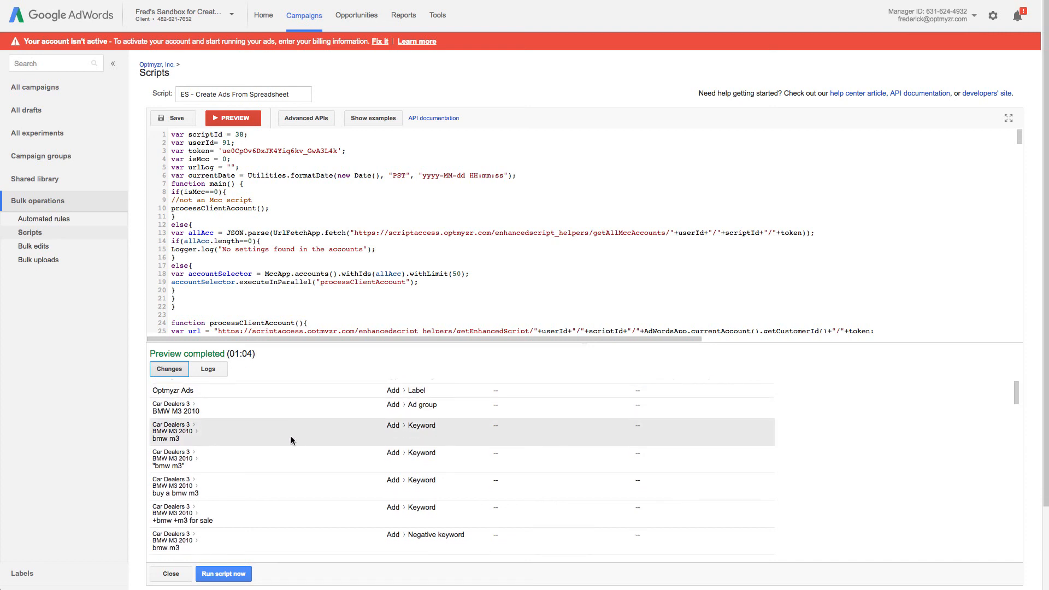
{"action": "scroll", "coordinate": [290, 440], "scroll_direction": "down", "scroll_amount": 4}
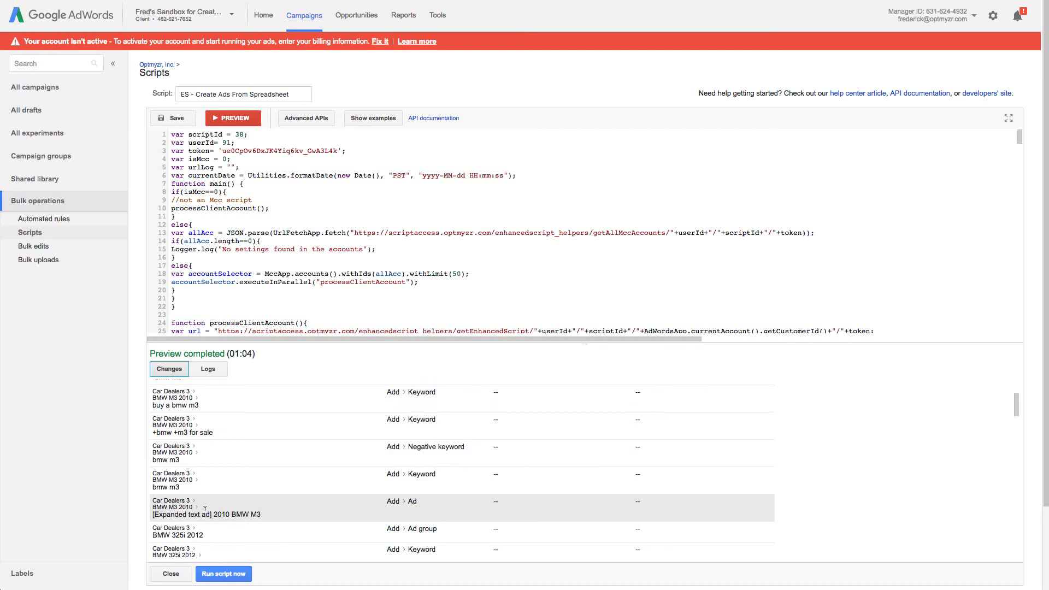
{"action": "scroll", "coordinate": [217, 514], "scroll_direction": "down", "scroll_amount": 5}
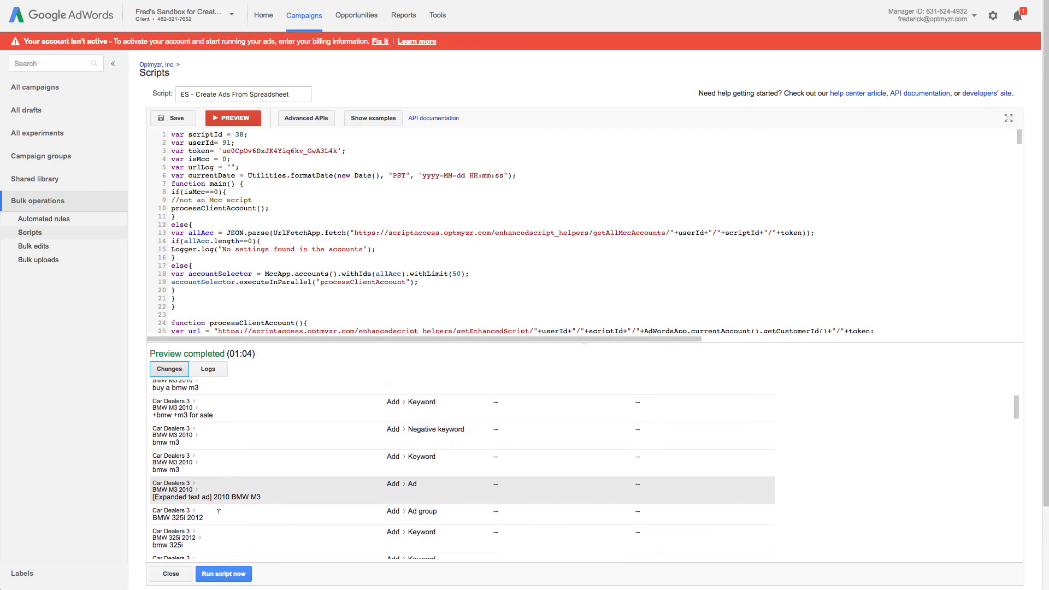
{"action": "scroll", "coordinate": [218, 516], "scroll_direction": "down", "scroll_amount": 5}
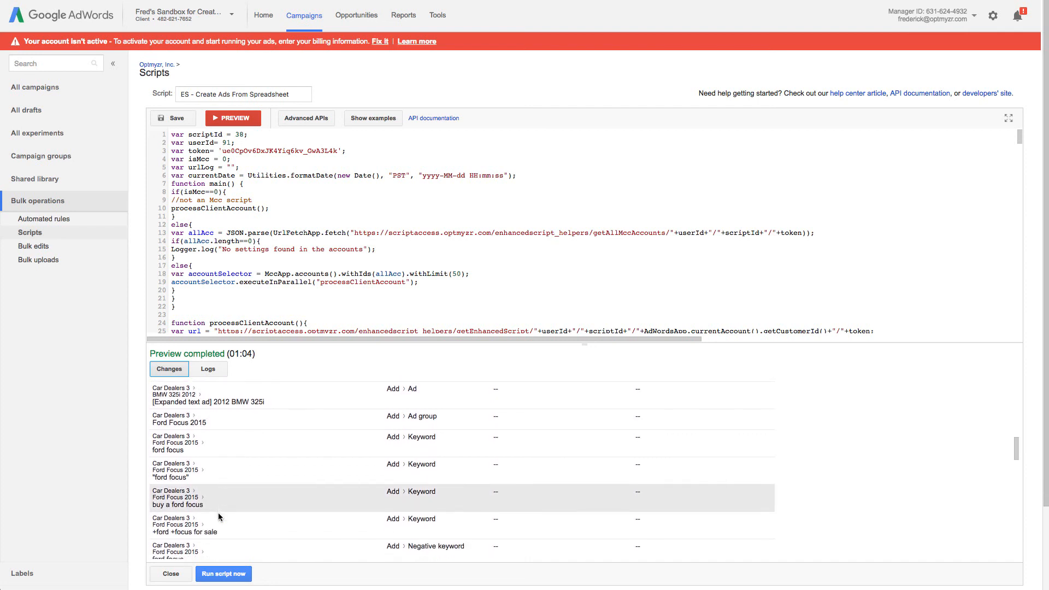
{"action": "scroll", "coordinate": [218, 516], "scroll_direction": "down", "scroll_amount": 4}
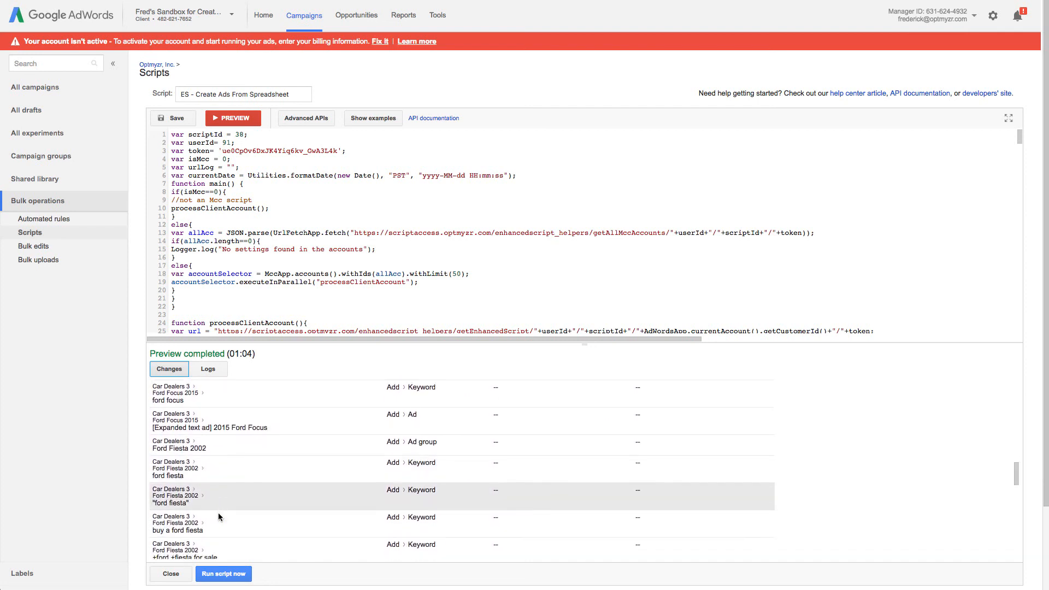
{"action": "scroll", "coordinate": [218, 516], "scroll_direction": "down", "scroll_amount": 2}
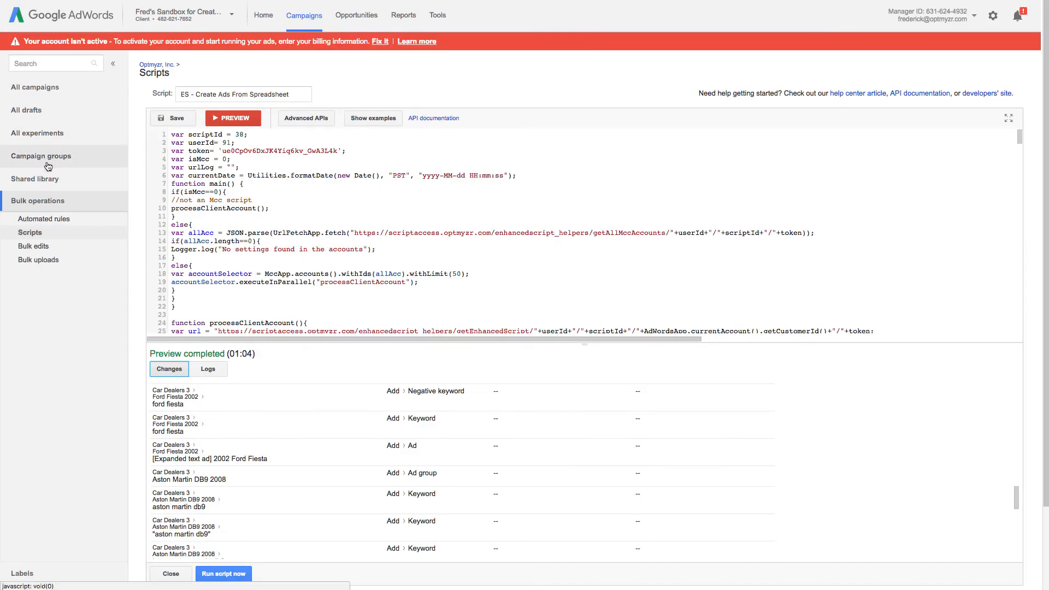
Leave the script editor and open the Car Dealers 2 campaign to view its ad groups.
{"action": "left_click", "coordinate": [20, 91]}
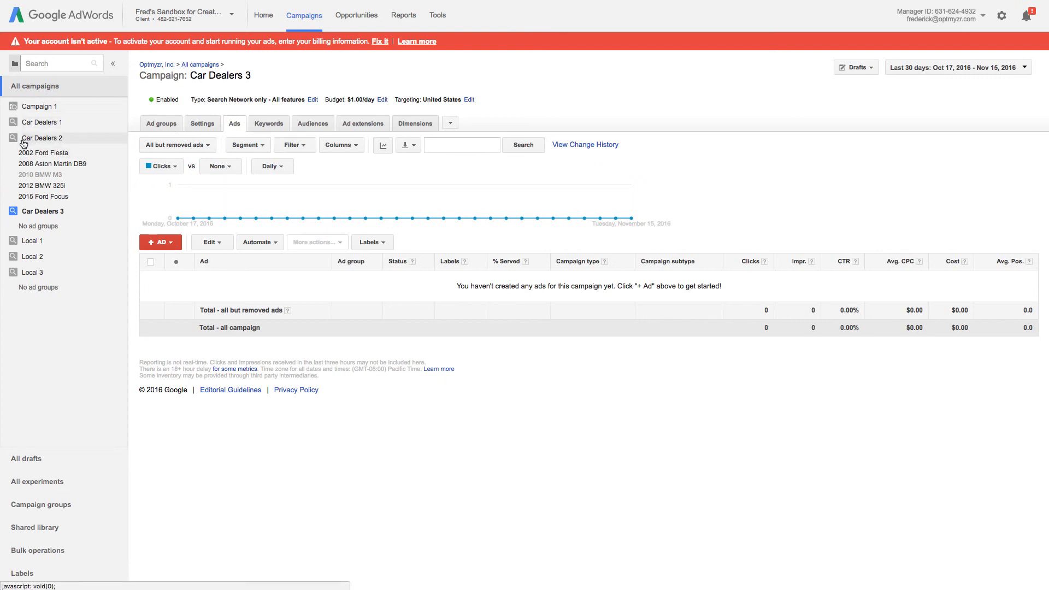
{"action": "left_click", "coordinate": [55, 140]}
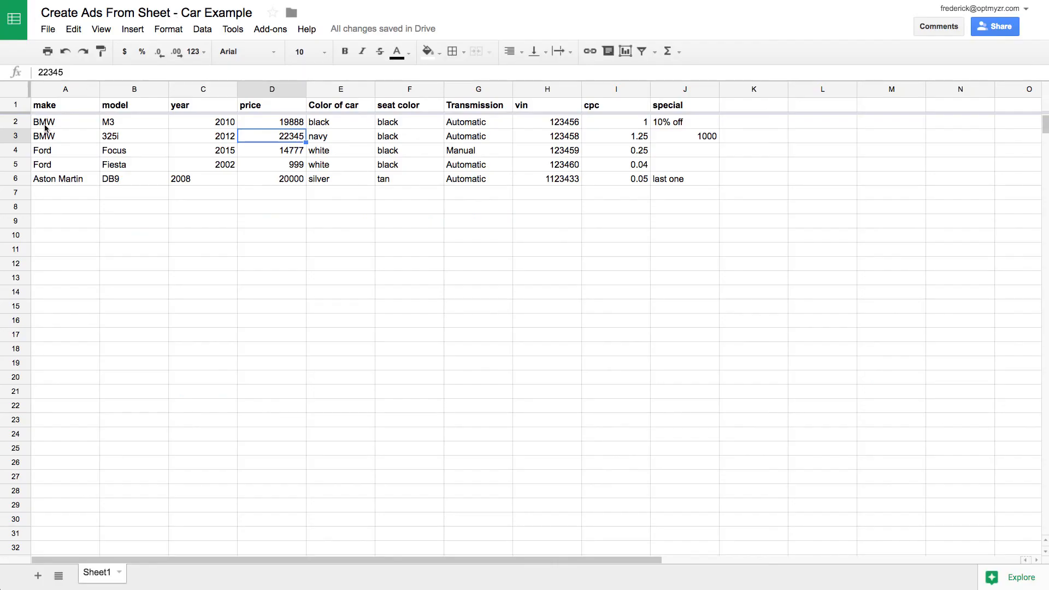
Switch to the Create Ads From Sheet - Car Example spreadsheet in Google Sheets and delete the BMW M3 row.
{"action": "left_click", "coordinate": [17, 121]}
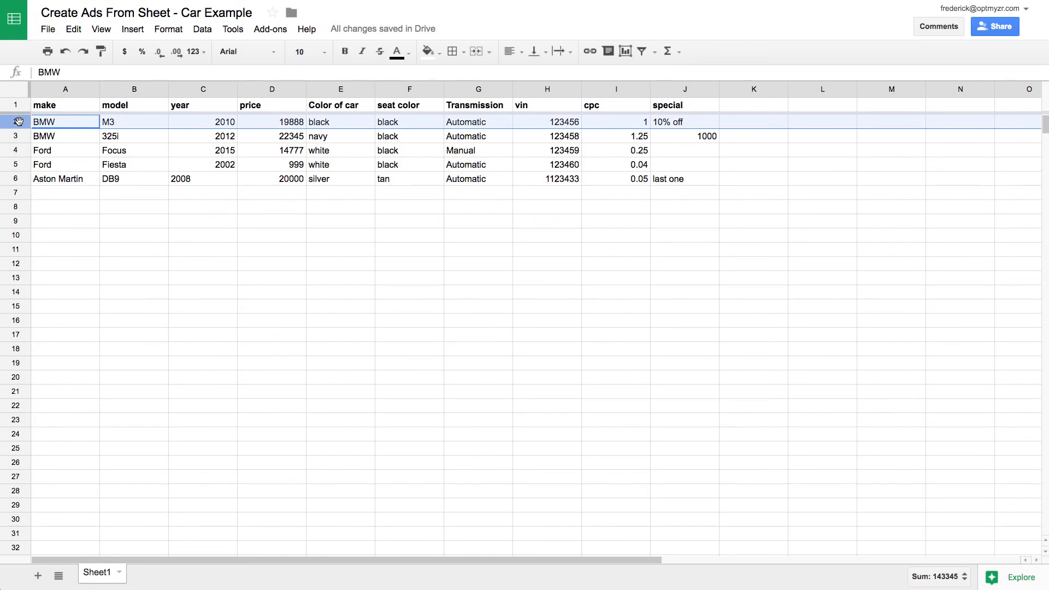
{"action": "right_click", "coordinate": [18, 122]}
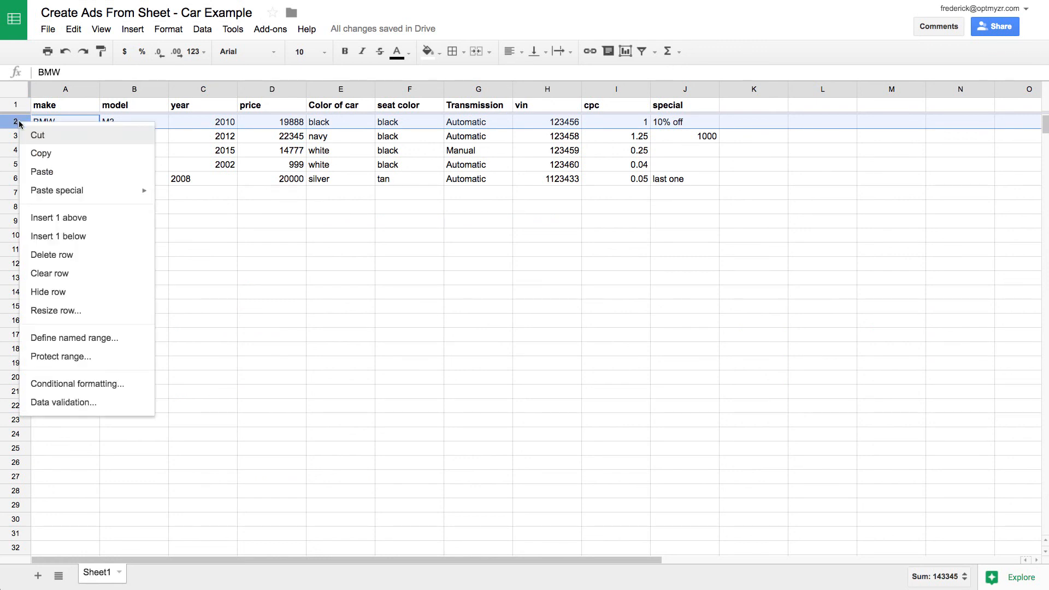
{"action": "left_click", "coordinate": [70, 255]}
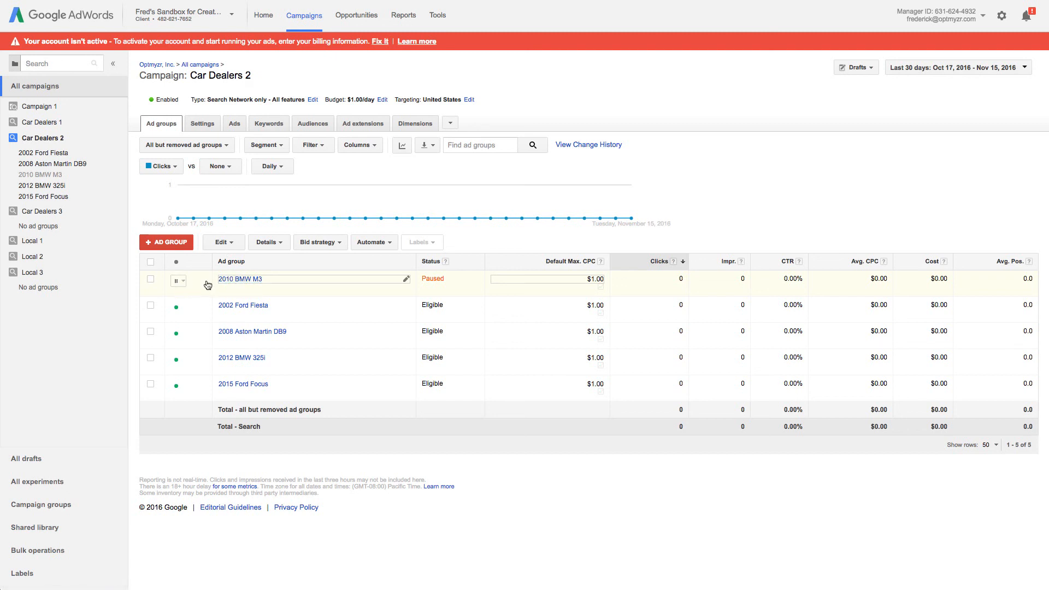
Switch to Google AdWords, open the 2002 Ford Fiesta ad group of Car Dealers 2, refresh the interface, and inspect its keywords and ads.
{"action": "left_click", "coordinate": [238, 309]}
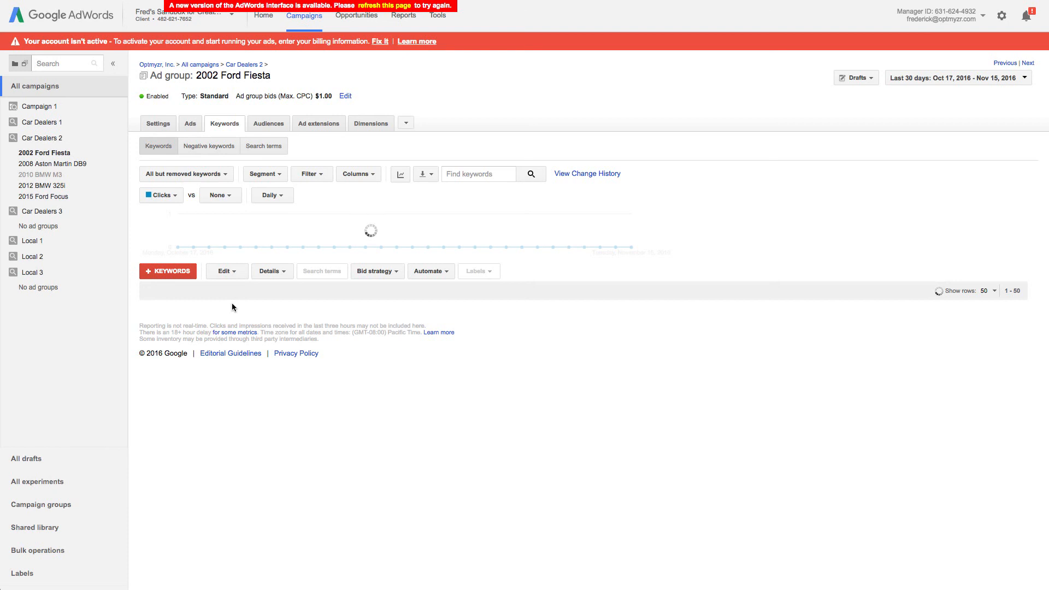
{"action": "left_click", "coordinate": [384, 6]}
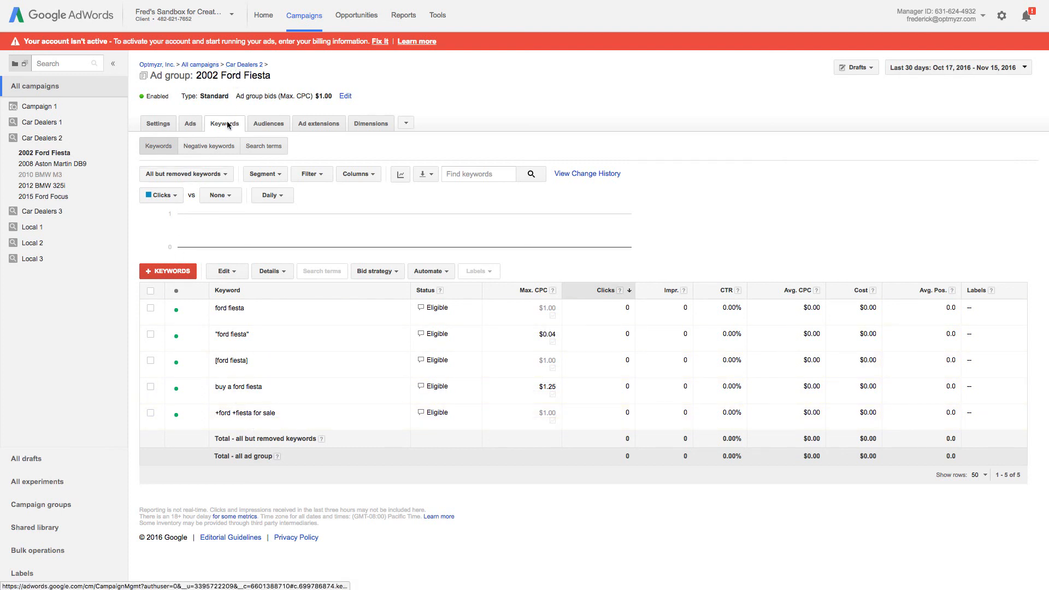
{"action": "left_click", "coordinate": [190, 123]}
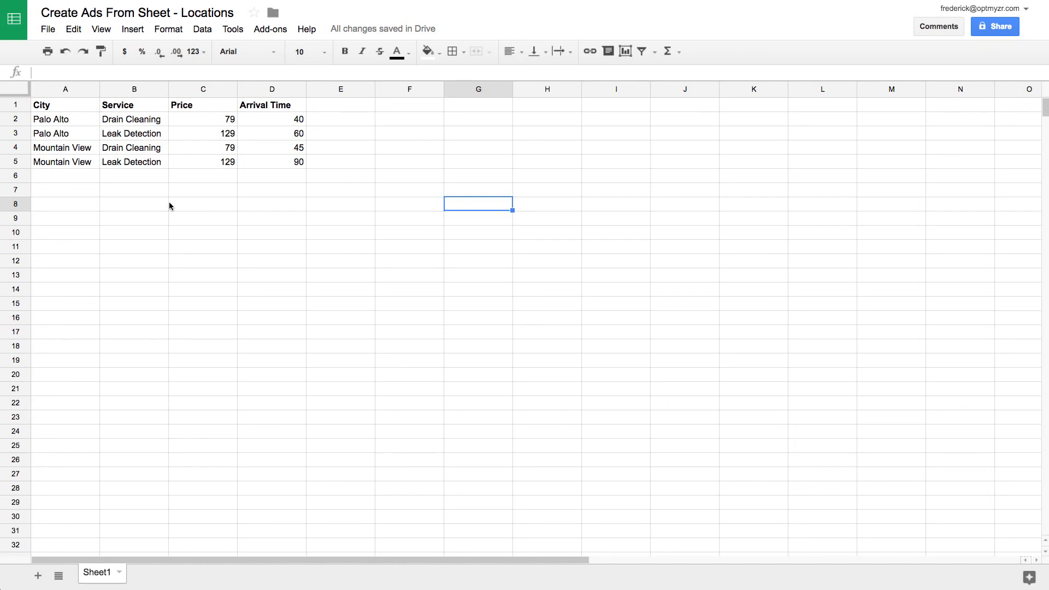
Examine the City, Service, Price and Arrival Time column headers in the Create Ads From Sheet - Locations spreadsheet.
{"action": "left_click", "coordinate": [50, 107]}
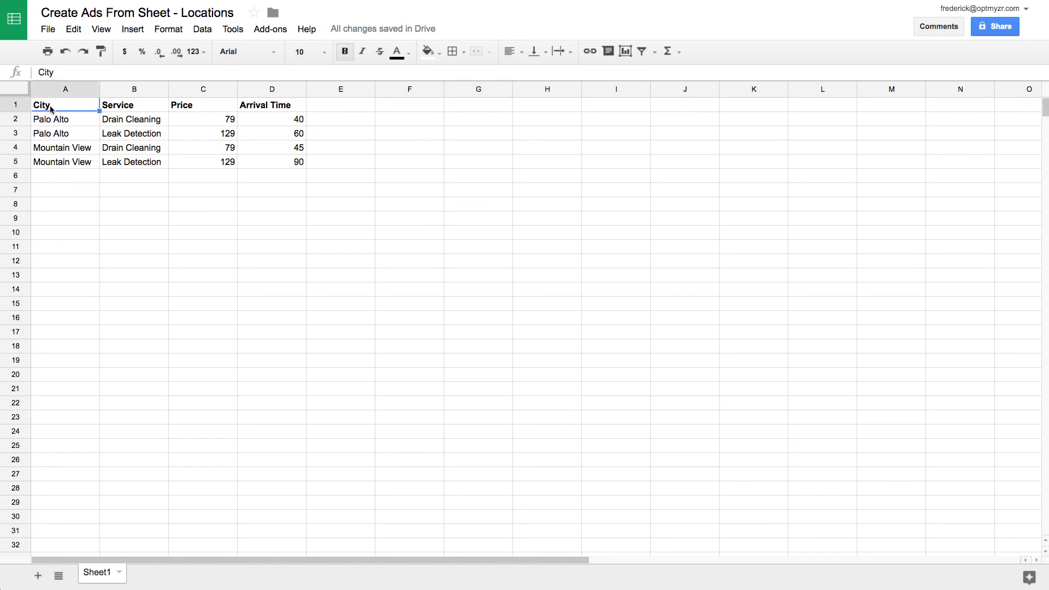
{"action": "left_click", "coordinate": [136, 107]}
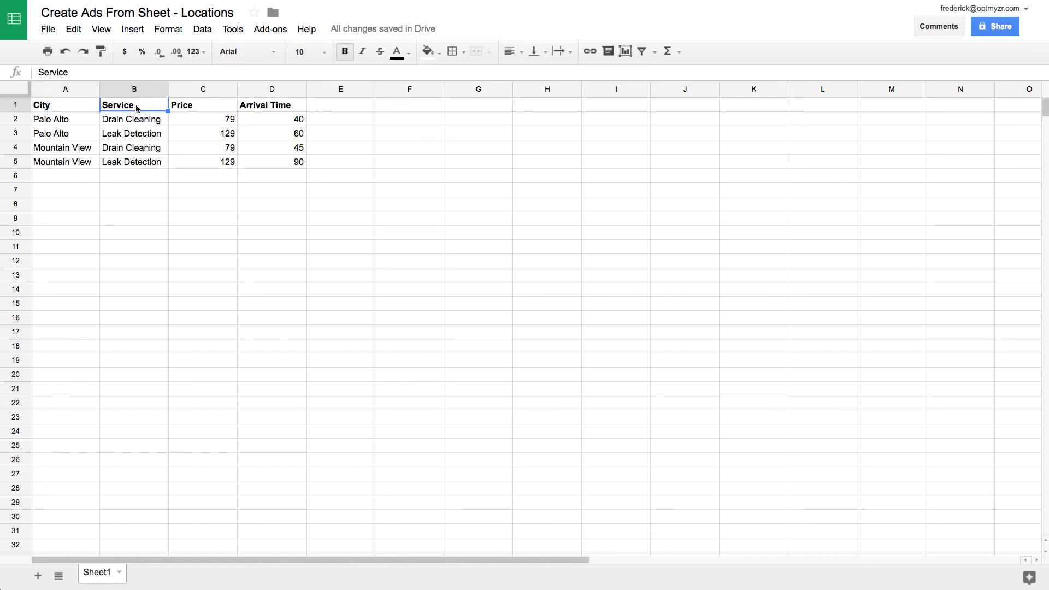
{"action": "left_click", "coordinate": [203, 107]}
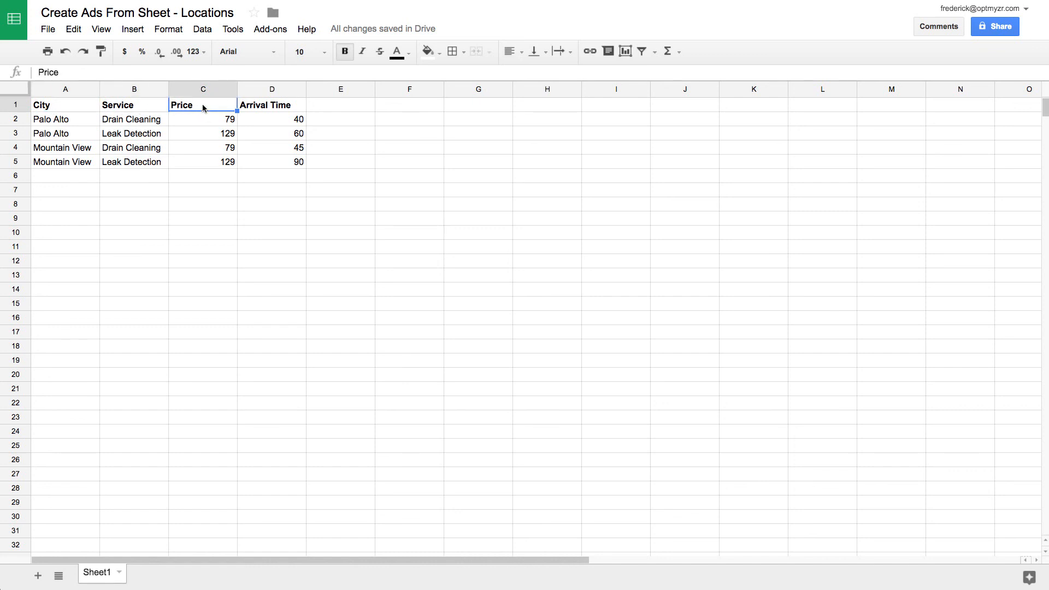
{"action": "left_click", "coordinate": [298, 106]}
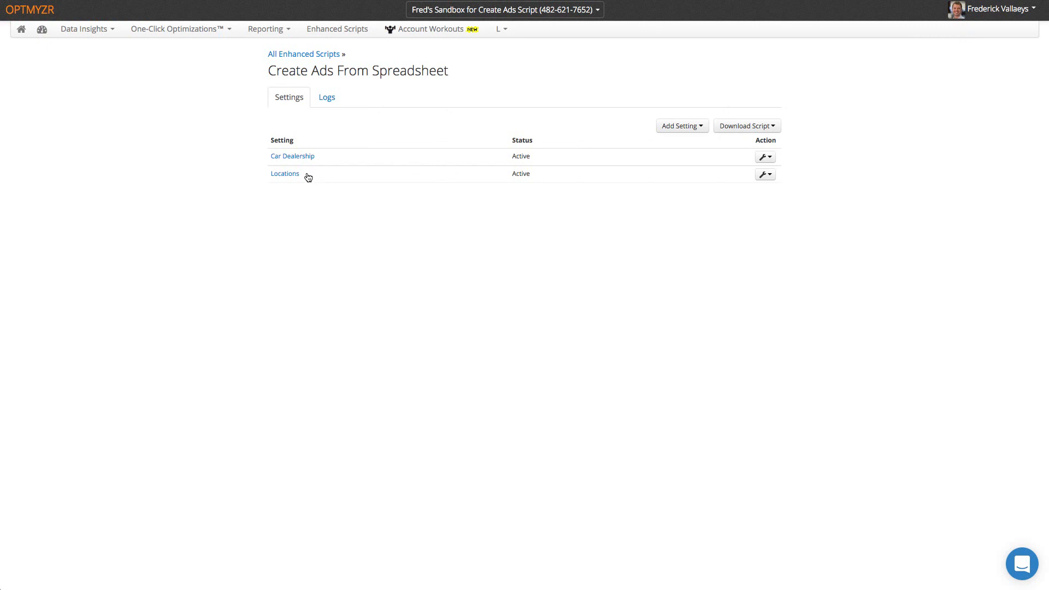
Switch to Optmyzr, open the Locations setting for editing, and proceed past its spreadsheet URL step to the campaign and ad group template.
{"action": "left_click", "coordinate": [680, 126]}
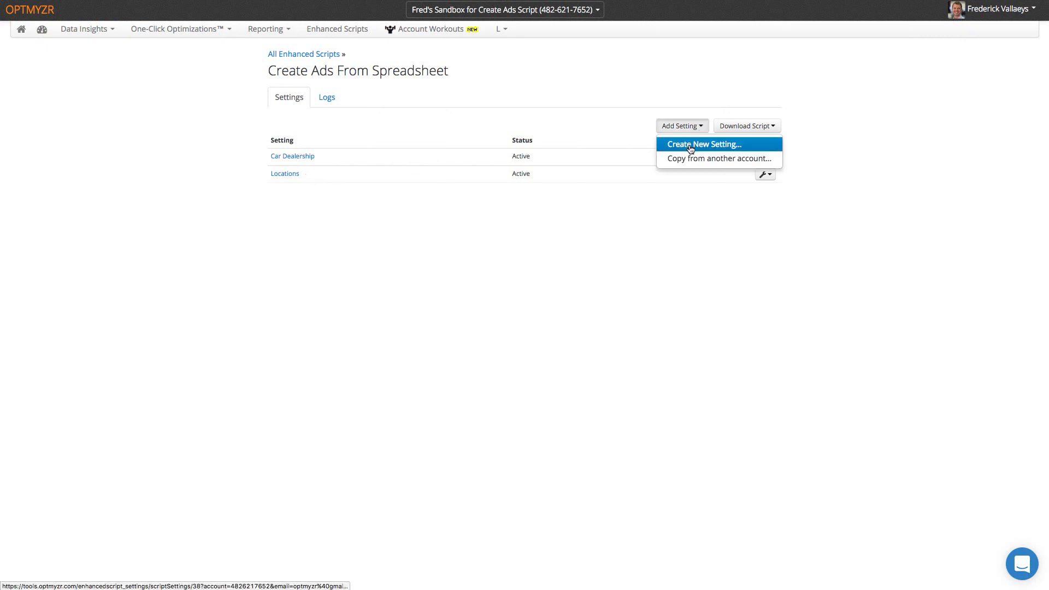
{"action": "left_click", "coordinate": [673, 186]}
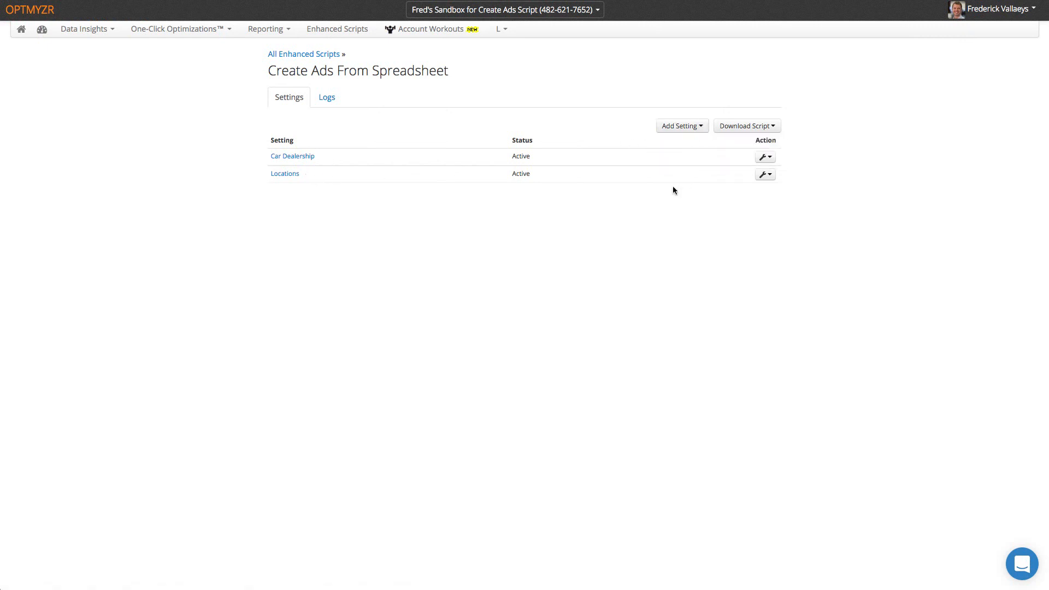
{"action": "left_click", "coordinate": [772, 177]}
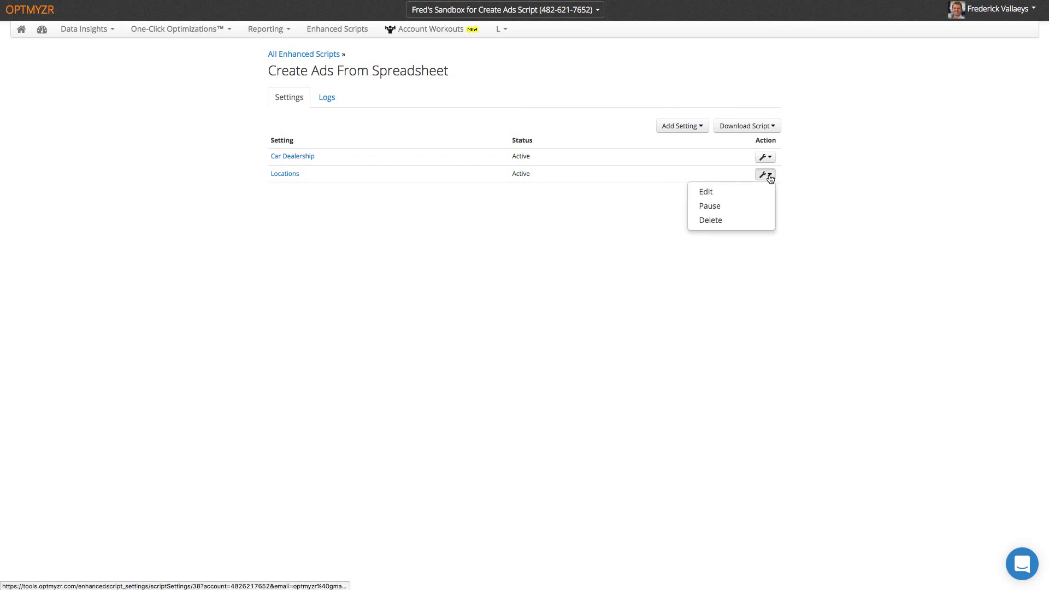
{"action": "left_click", "coordinate": [722, 189]}
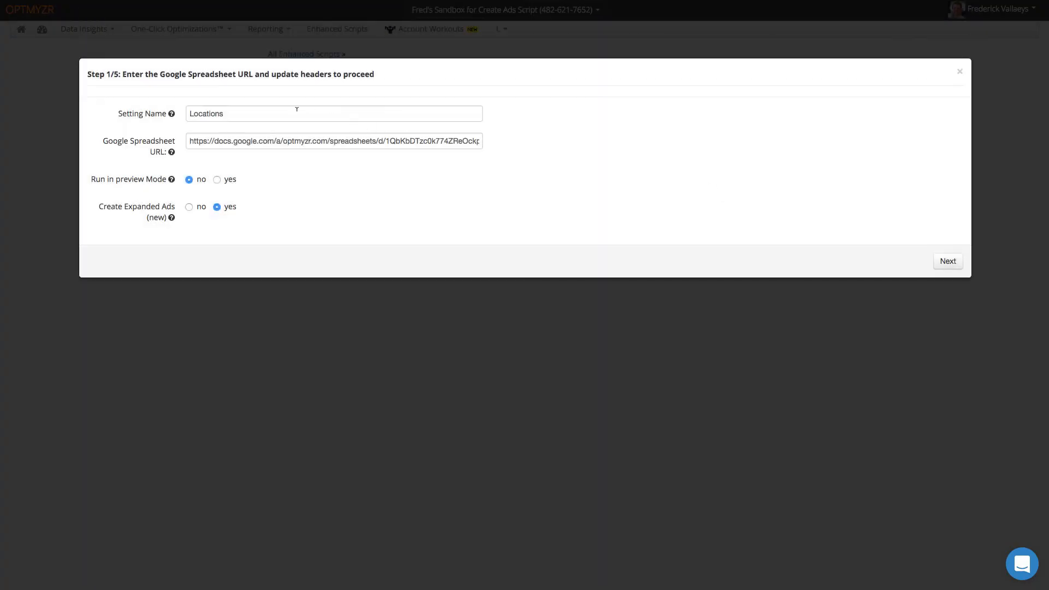
{"action": "left_click", "coordinate": [210, 141]}
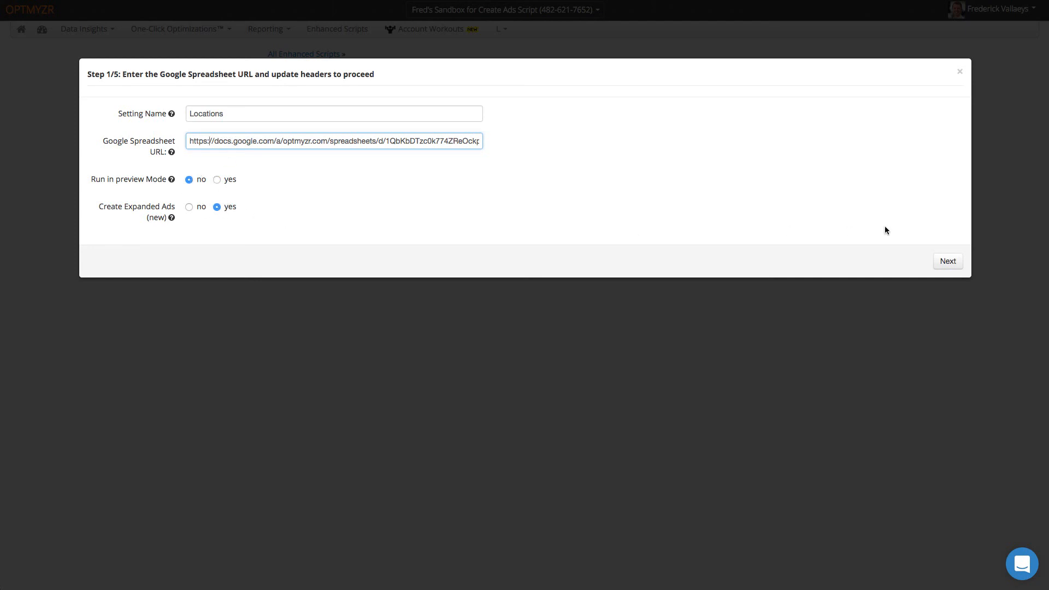
{"action": "left_click", "coordinate": [947, 261]}
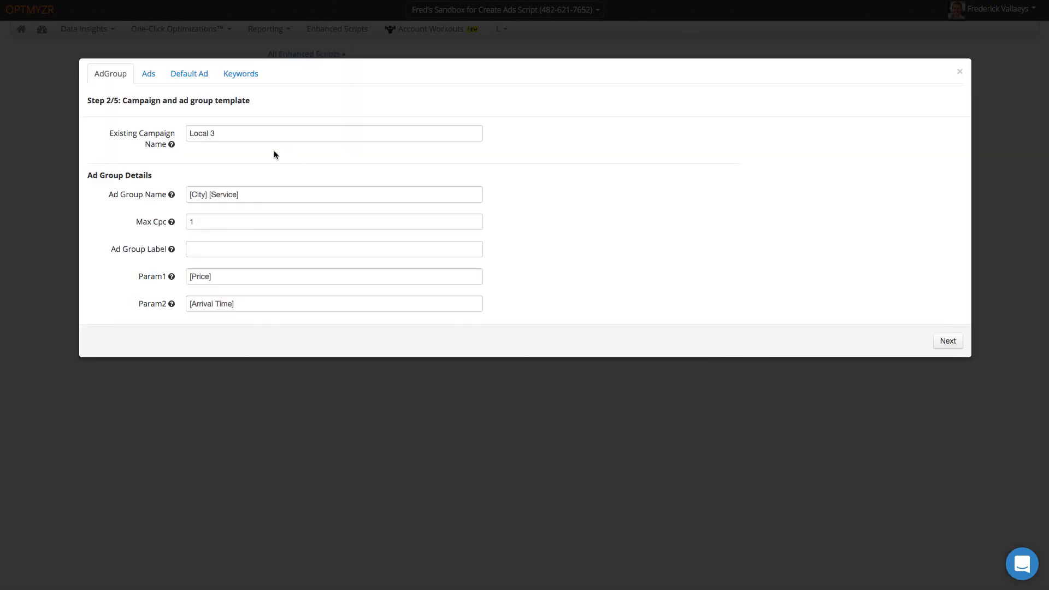
Examine the campaign and ad group template, covering campaign name, ad group name, Max Cpc, Param1, Param2 and the options for existing and other ad groups.
{"action": "left_click_drag", "start_coordinate": [223, 131], "coordinate": [186, 130]}
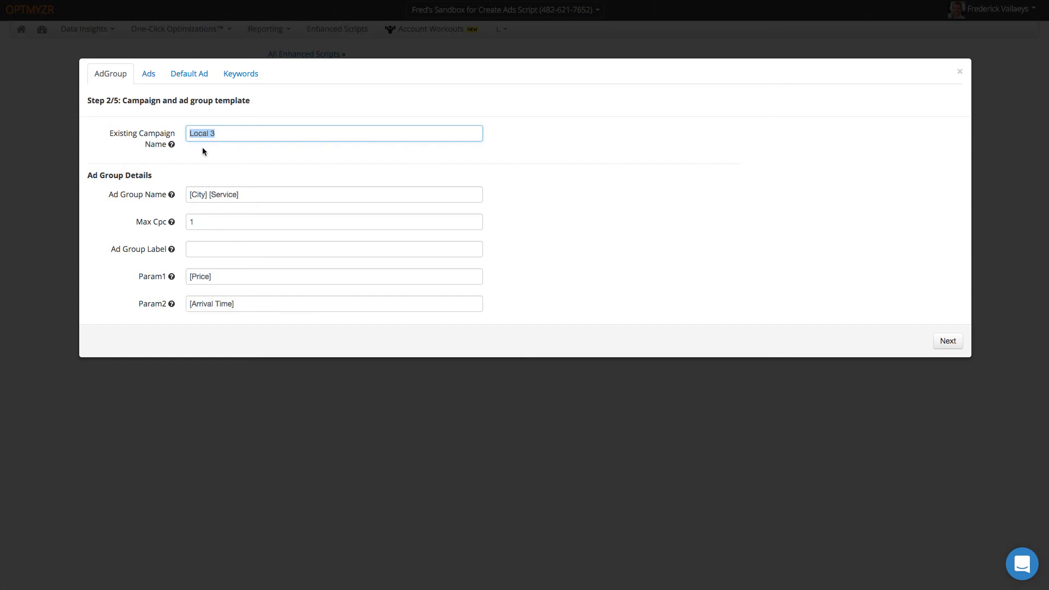
{"action": "left_click", "coordinate": [261, 194]}
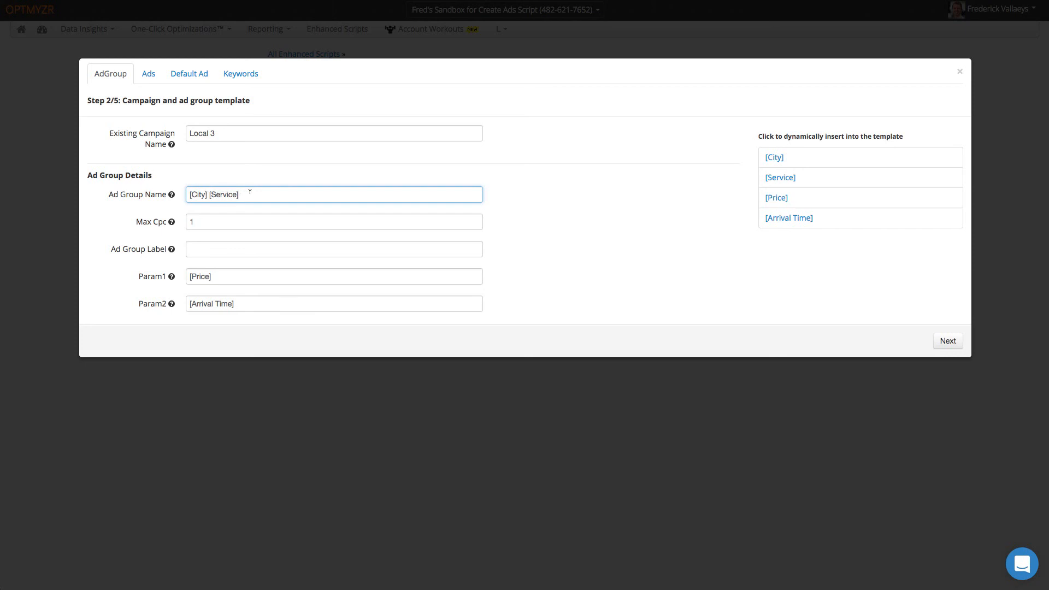
{"action": "left_click", "coordinate": [219, 222]}
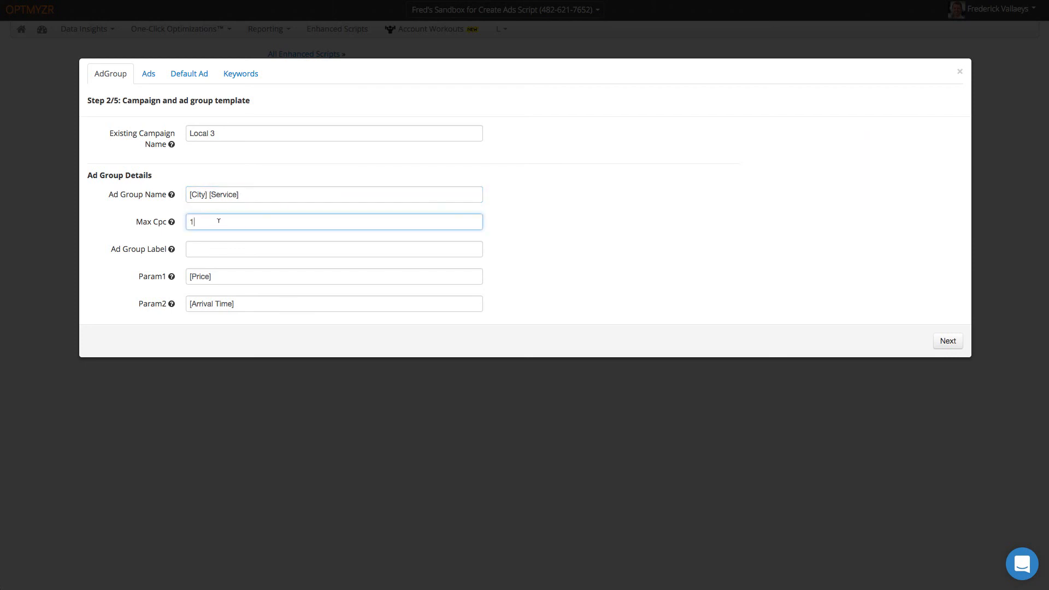
{"action": "scroll", "coordinate": [234, 257], "scroll_direction": "down", "scroll_amount": 1}
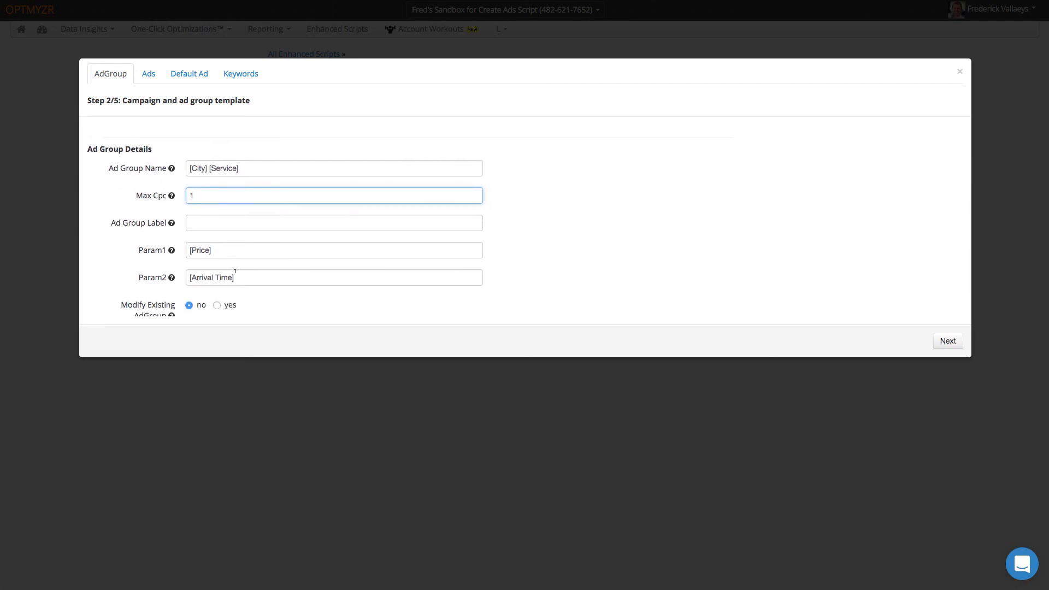
{"action": "left_click", "coordinate": [232, 246]}
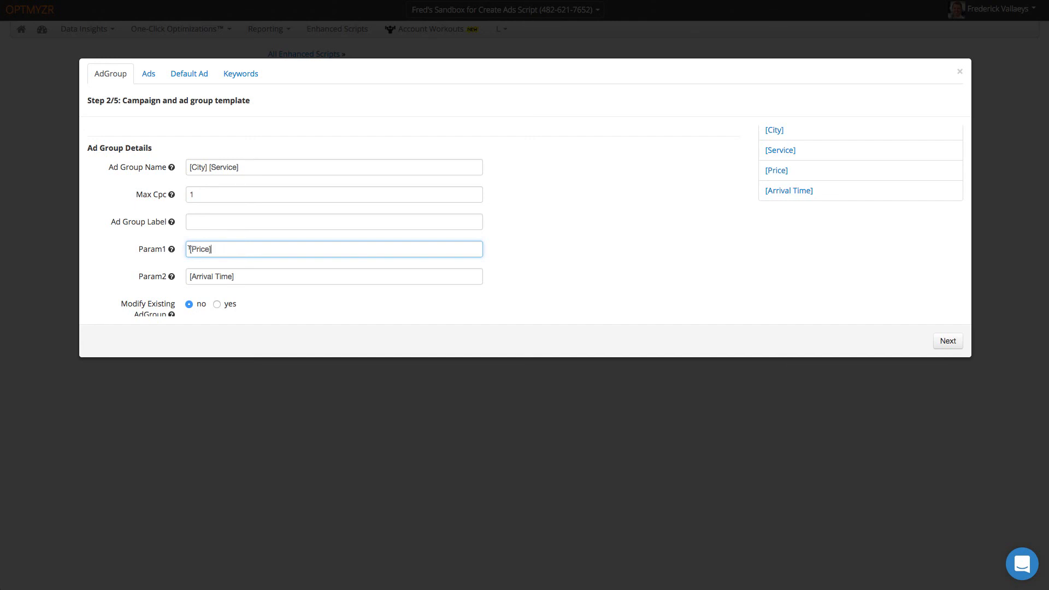
{"action": "left_click", "coordinate": [242, 274]}
{"action": "scroll", "coordinate": [254, 275], "scroll_direction": "down", "scroll_amount": 3}
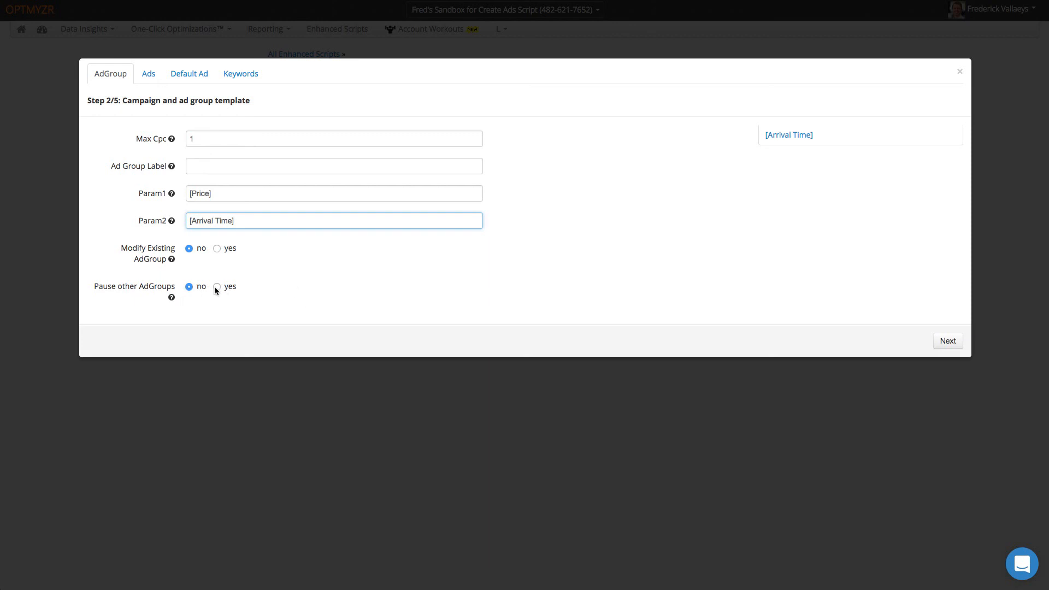
{"action": "mouse_move", "coordinate": [172, 300]}
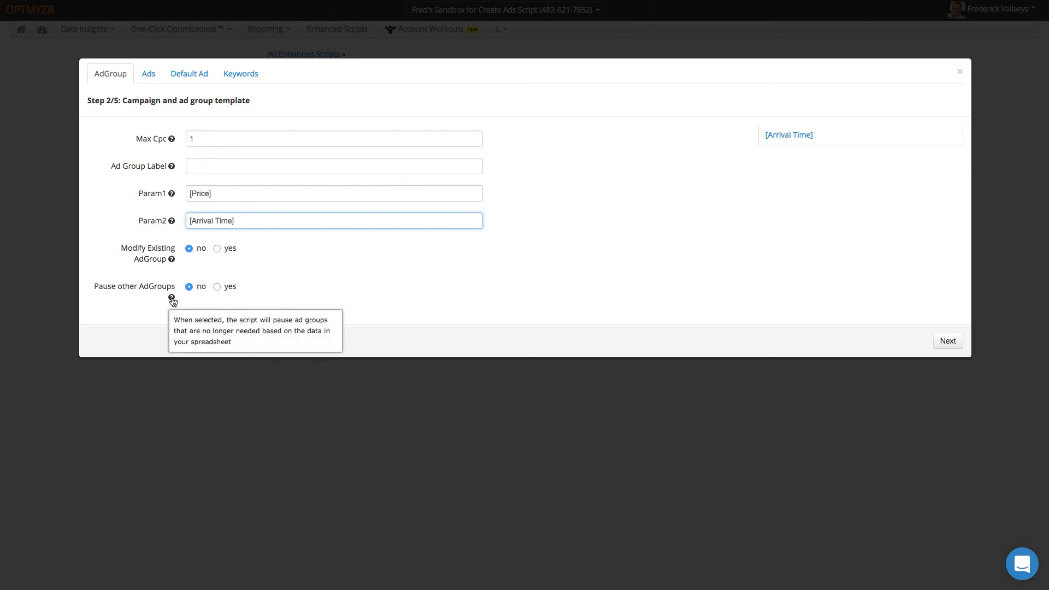
{"action": "mouse_move", "coordinate": [173, 261]}
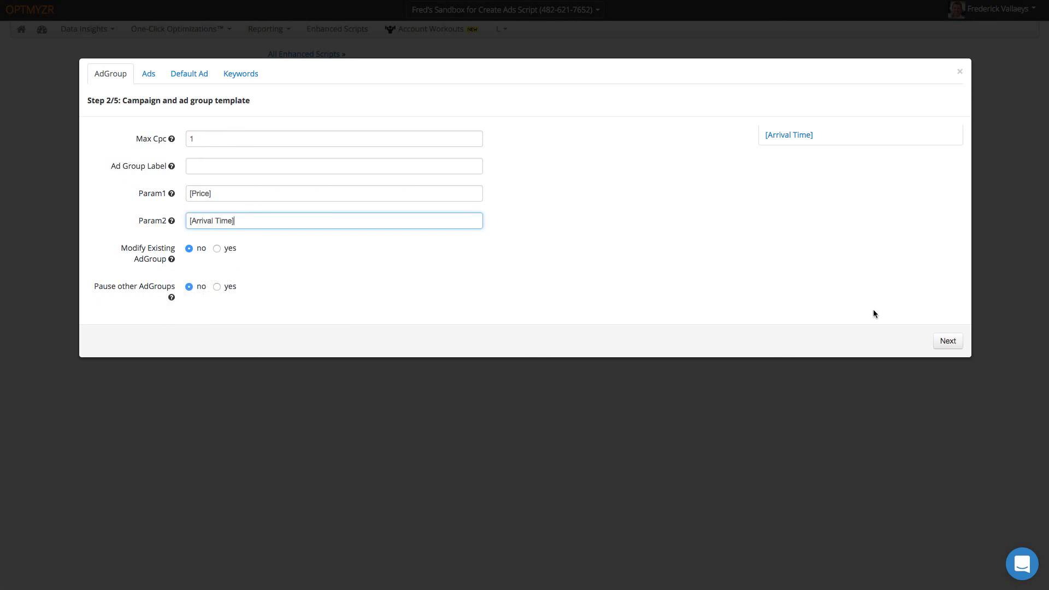
Proceed to the ad templates, expand Ad Template - 1, and examine its headlines and the param2 arrival time in its description.
{"action": "left_click", "coordinate": [947, 341]}
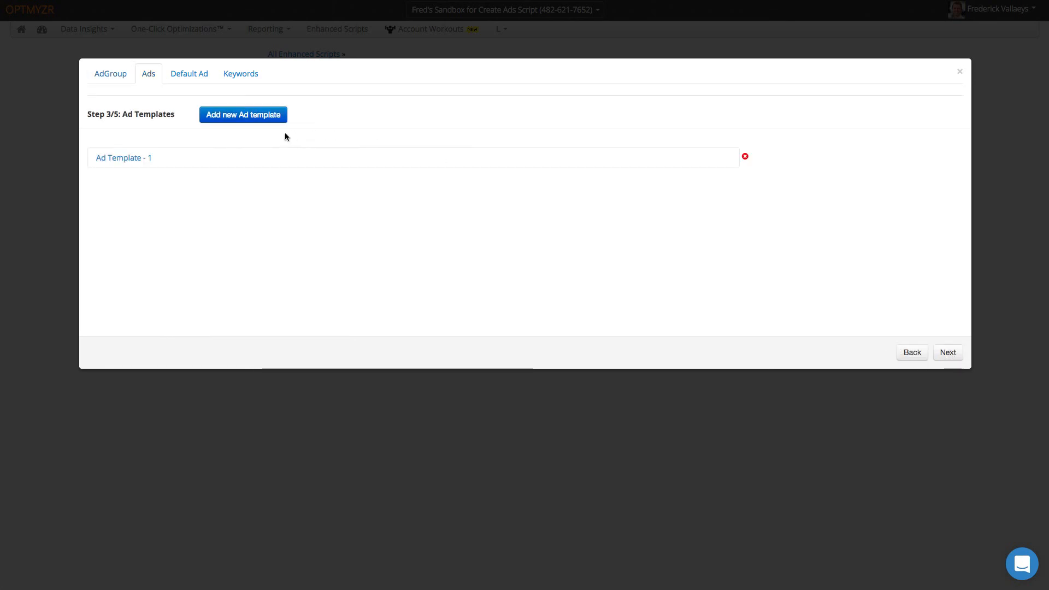
{"action": "left_click", "coordinate": [275, 159]}
{"action": "left_click", "coordinate": [262, 179]}
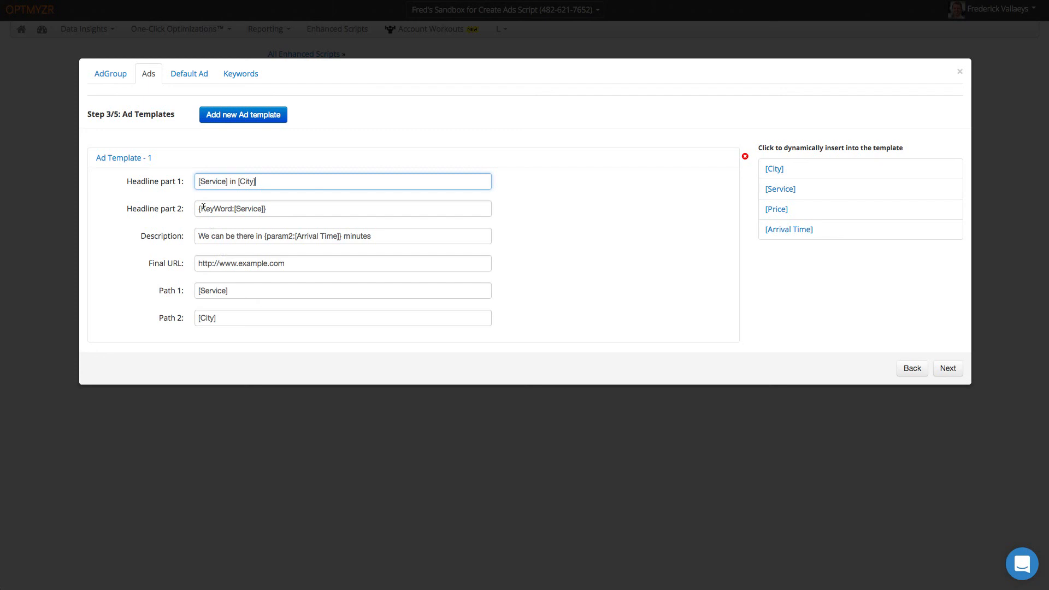
{"action": "left_click_drag", "start_coordinate": [198, 206], "coordinate": [263, 208]}
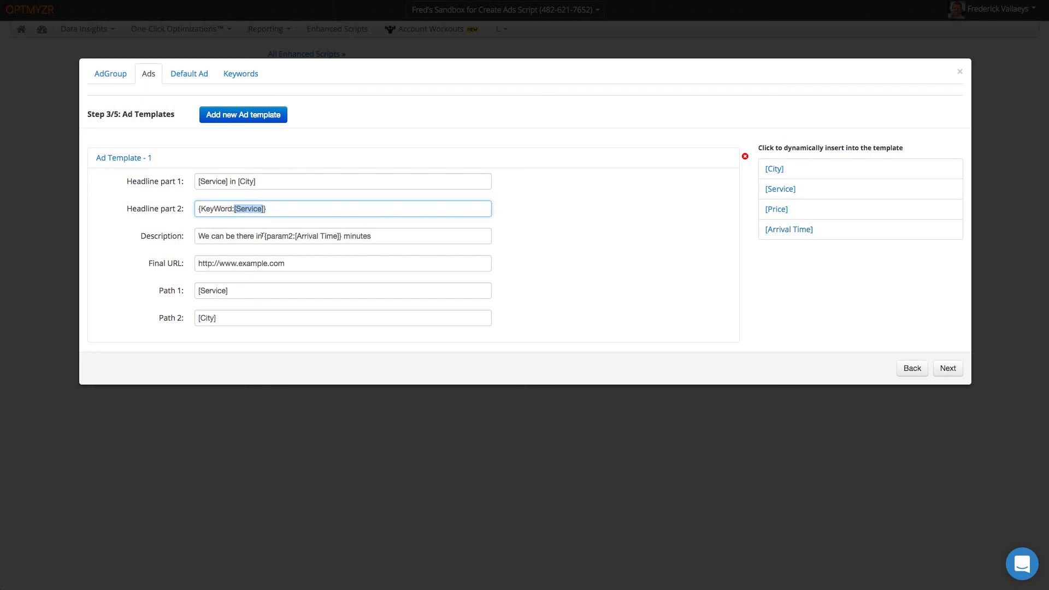
{"action": "left_click_drag", "start_coordinate": [266, 234], "coordinate": [291, 234]}
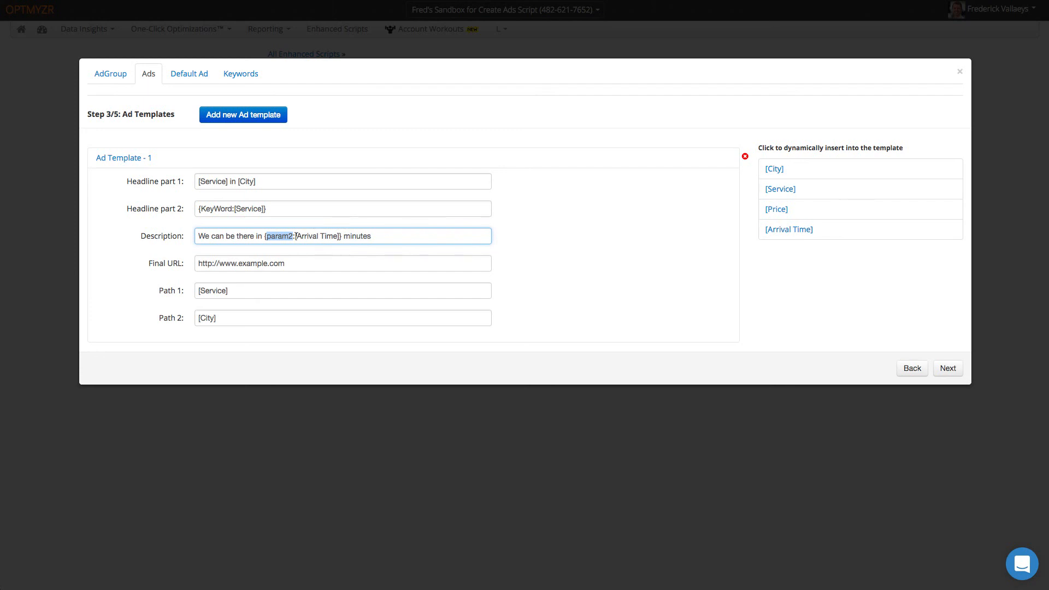
{"action": "left_click_drag", "start_coordinate": [296, 235], "coordinate": [341, 235]}
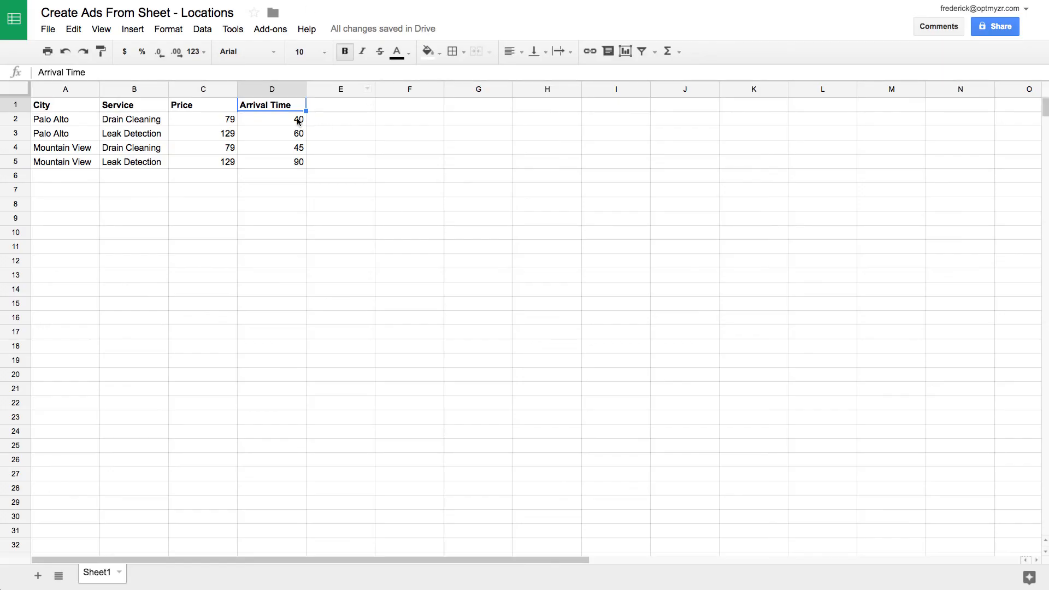
Switch to the Locations spreadsheet in Google Sheets and set the Palo Alto Drain Cleaning arrival time to 30.
{"action": "left_click", "coordinate": [298, 119]}
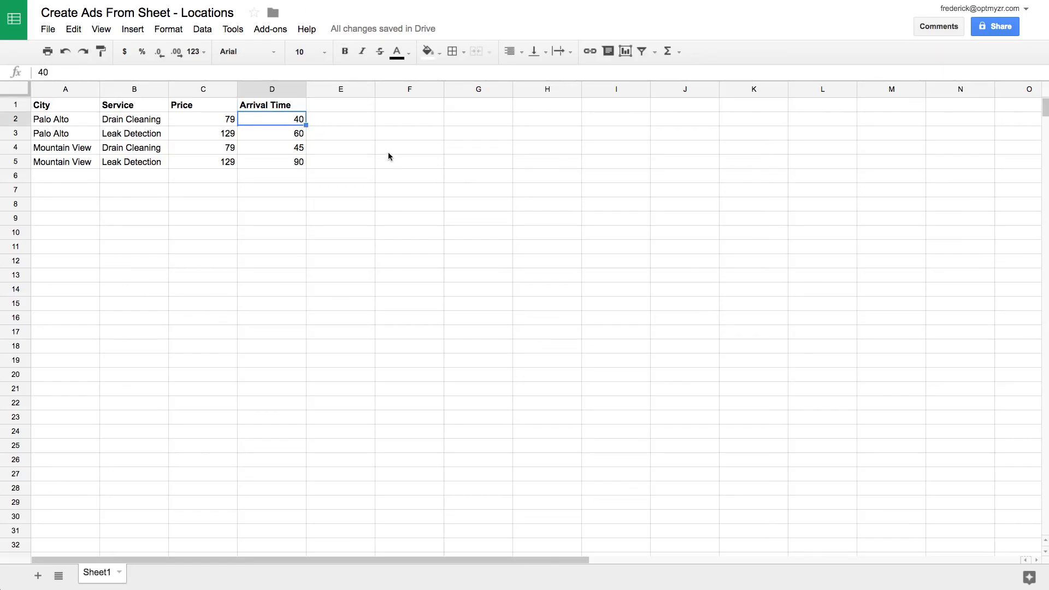
{"action": "type", "text": "30"}
{"action": "key", "text": "Return"}
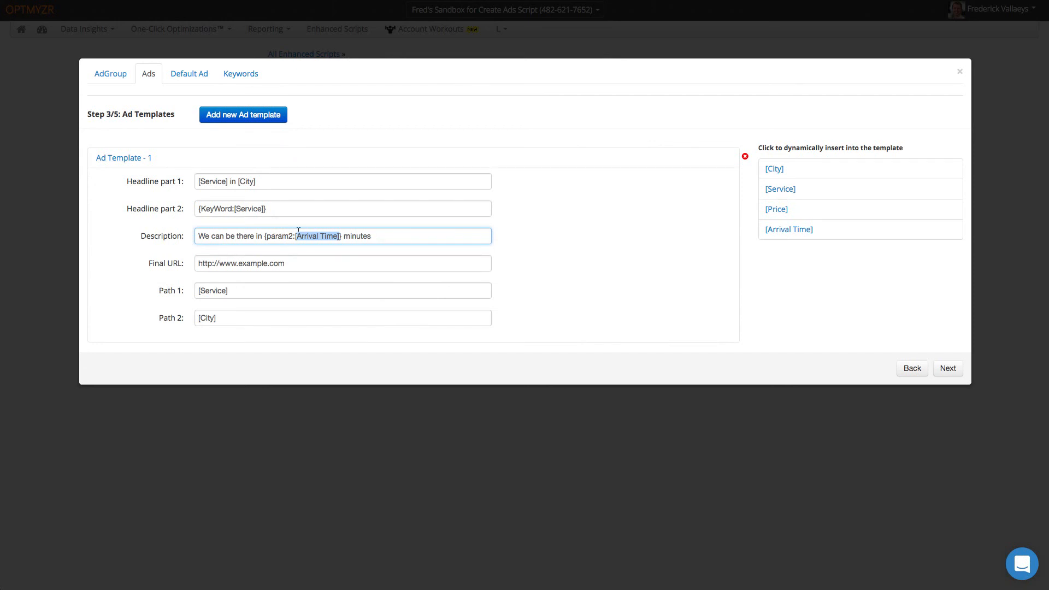
Switch back to Optmyzr and append ?city=[City] to the Final URL of Ad Template - 1.
{"action": "left_click", "coordinate": [301, 259]}
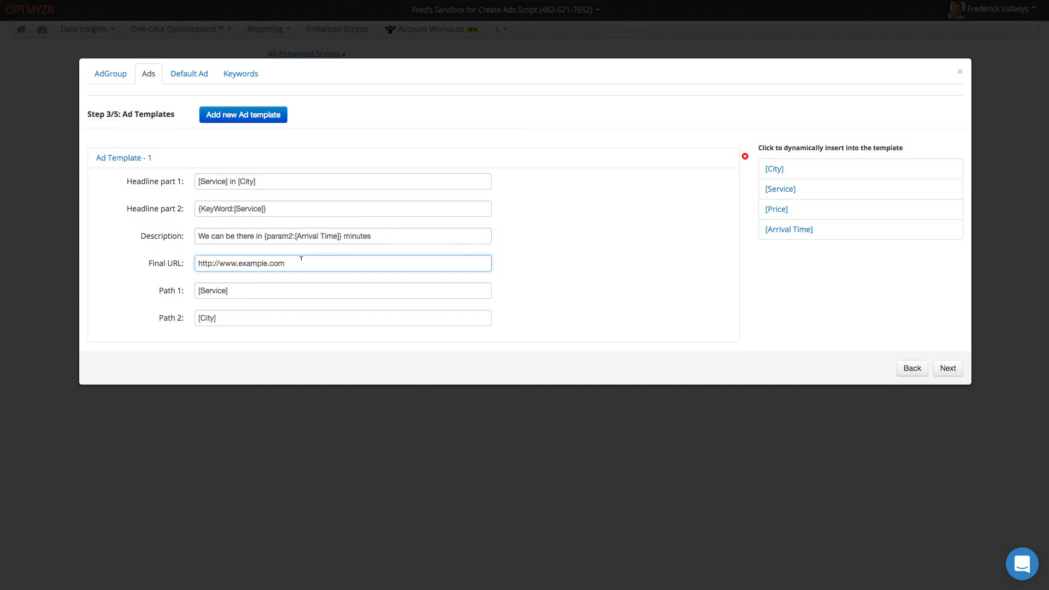
{"action": "type", "text": "?city="}
{"action": "left_click", "coordinate": [792, 169]}
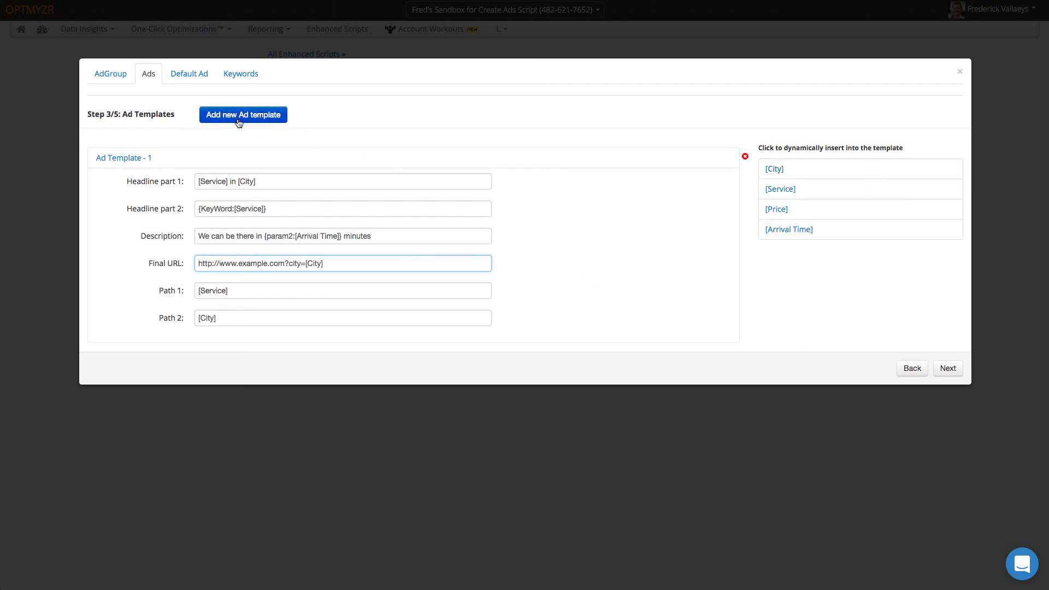
Review the default ad details and the keyword templates with their available dynamic insertions.
{"action": "left_click", "coordinate": [201, 75]}
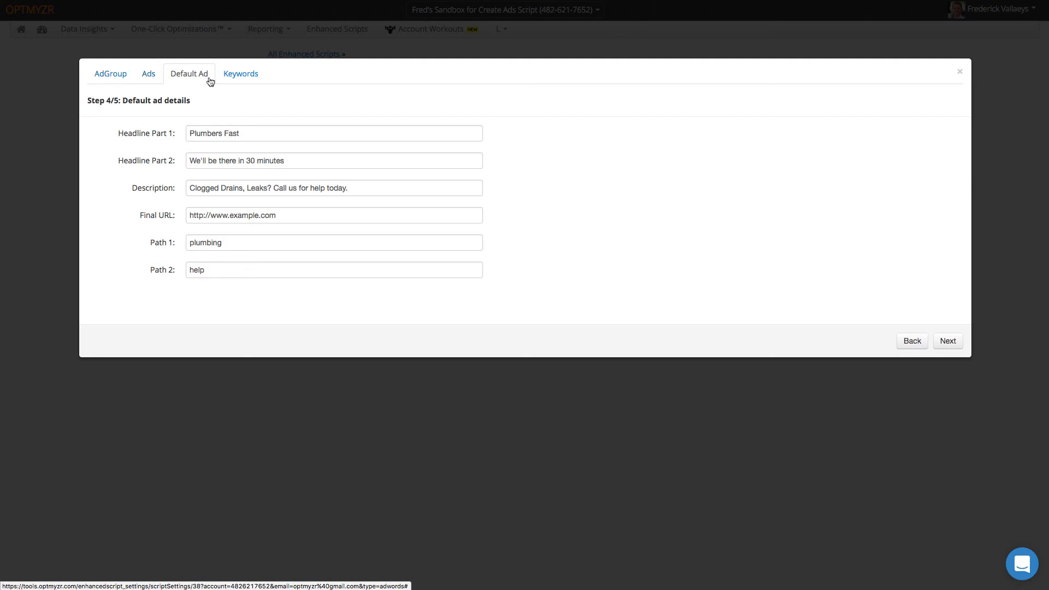
{"action": "left_click", "coordinate": [242, 77]}
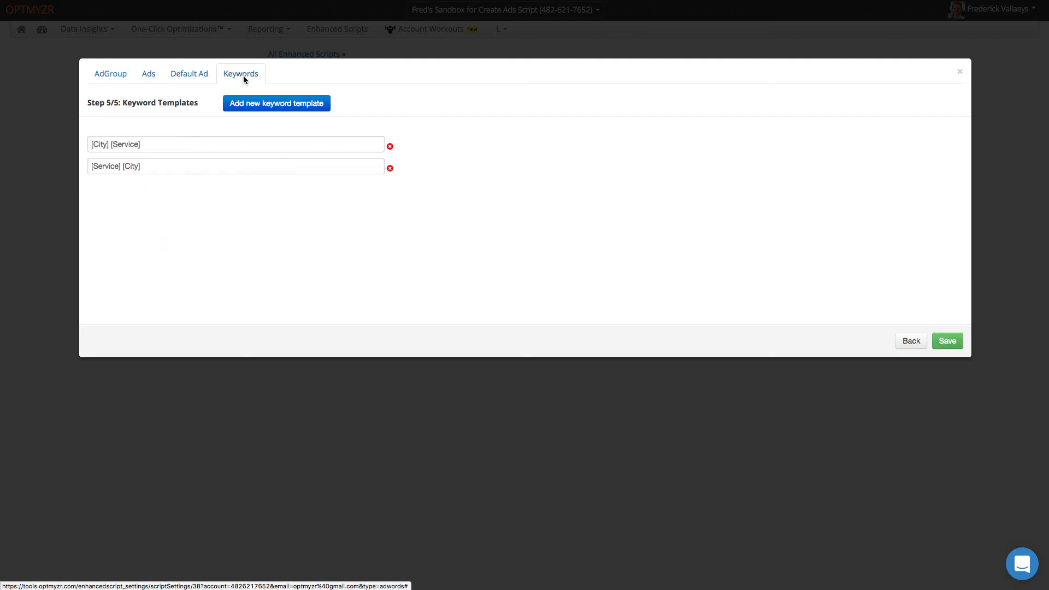
{"action": "left_click", "coordinate": [168, 143]}
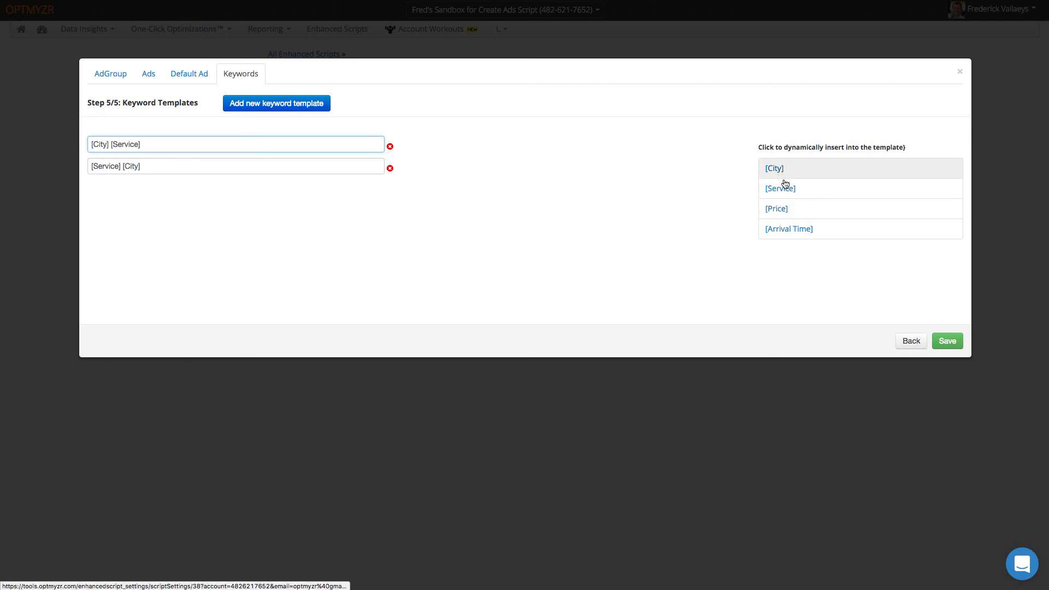
Change the second keyword template to "plumbing in [City]" and save the Locations setting.
{"action": "left_click", "coordinate": [226, 166]}
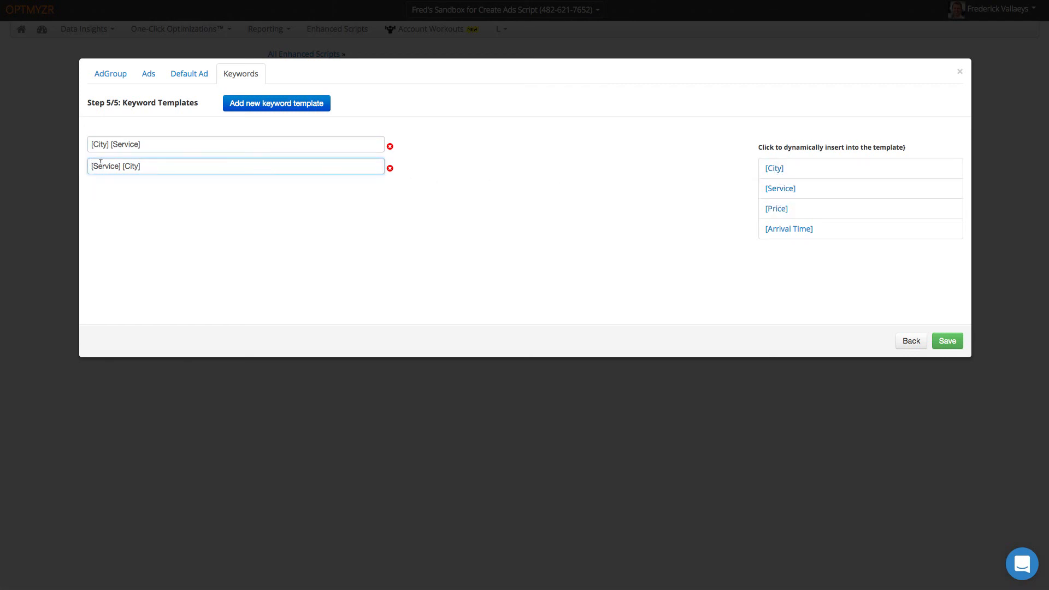
{"action": "type", "text": "plumbing"}
{"action": "type", "text": "in"}
{"action": "left_click", "coordinate": [775, 168]}
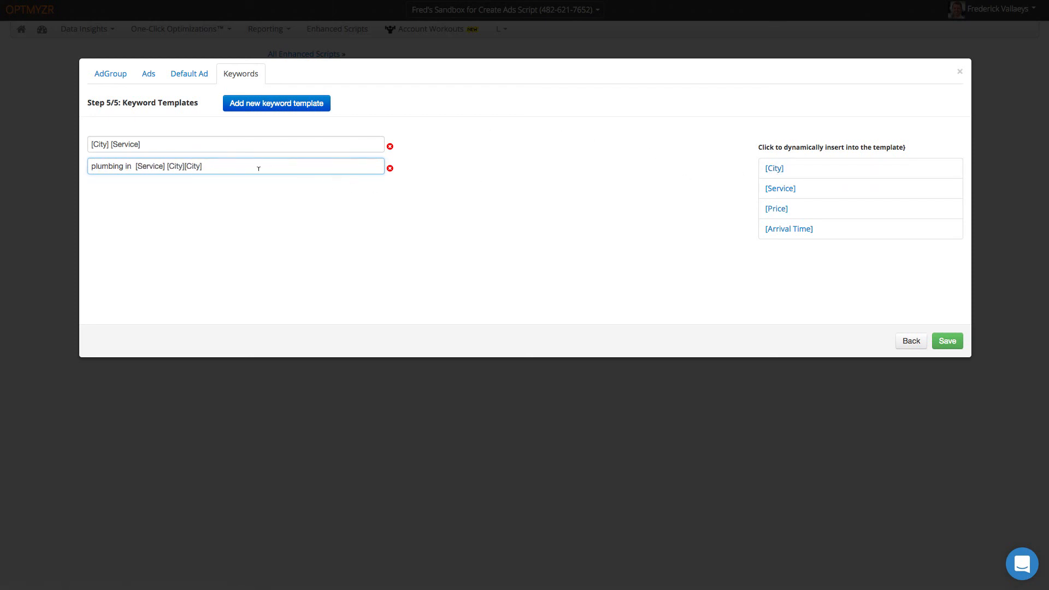
{"action": "key", "text": "BackSpace"}
{"action": "key", "text": "BackSpace"}
{"action": "key", "text": "BackSpace"}
{"action": "key", "text": "BackSpace"}
{"action": "key", "text": "BackSpace"}
{"action": "key", "text": "BackSpace"}
{"action": "key", "text": "BackSpace"}
{"action": "key", "text": "BackSpace"}
{"action": "key", "text": "BackSpace"}
{"action": "key", "text": "BackSpace"}
{"action": "key", "text": "BackSpace"}
{"action": "key", "text": "BackSpace"}
{"action": "key", "text": "BackSpace"}
{"action": "key", "text": "BackSpace"}
{"action": "key", "text": "BackSpace"}
{"action": "key", "text": "BackSpace"}
{"action": "key", "text": "BackSpace"}
{"action": "left_click", "coordinate": [947, 342]}
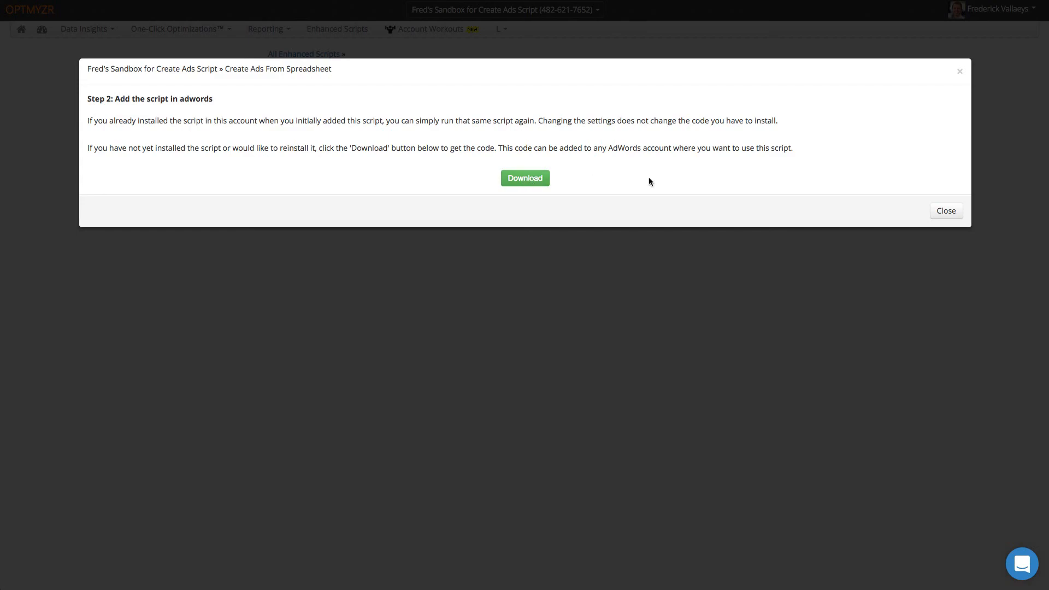
Close the script installation instructions, switch to Google AdWords, and run the ES - Create Ads From Spreadsheet script without previewing.
{"action": "left_click", "coordinate": [946, 211]}
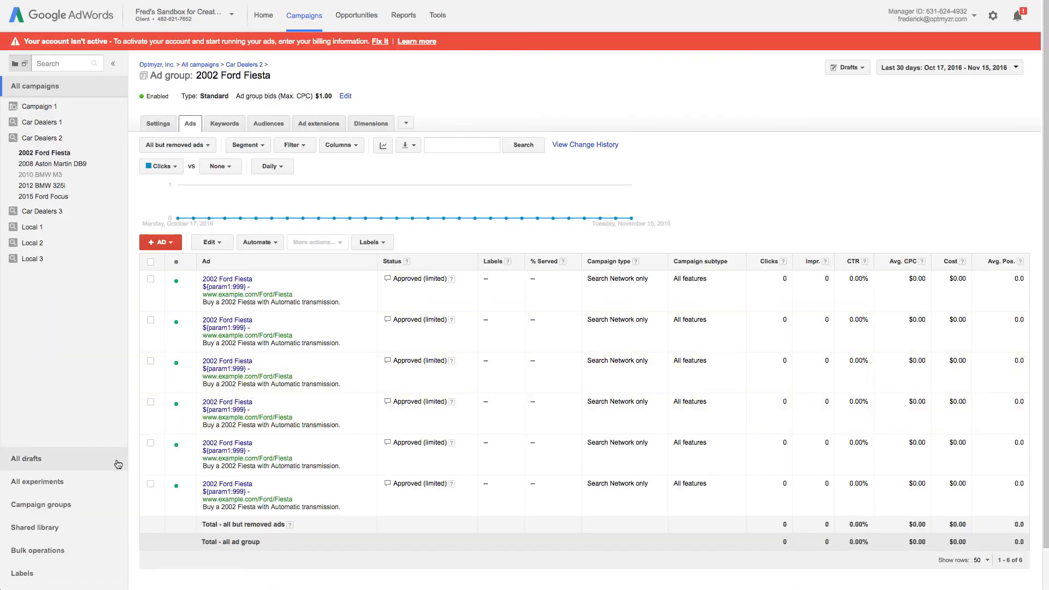
{"action": "left_click", "coordinate": [60, 551]}
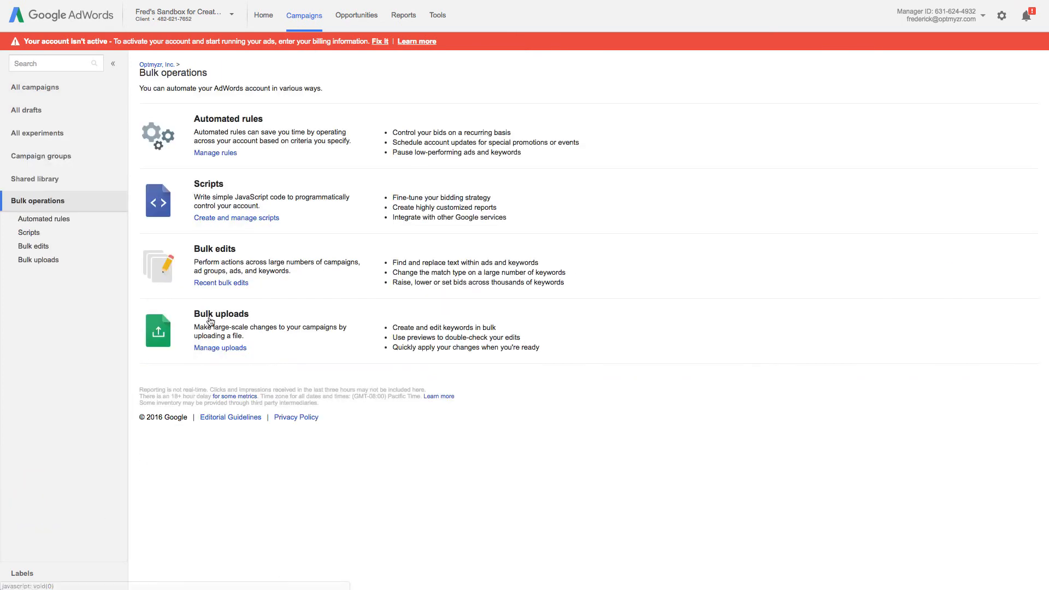
{"action": "left_click", "coordinate": [217, 217]}
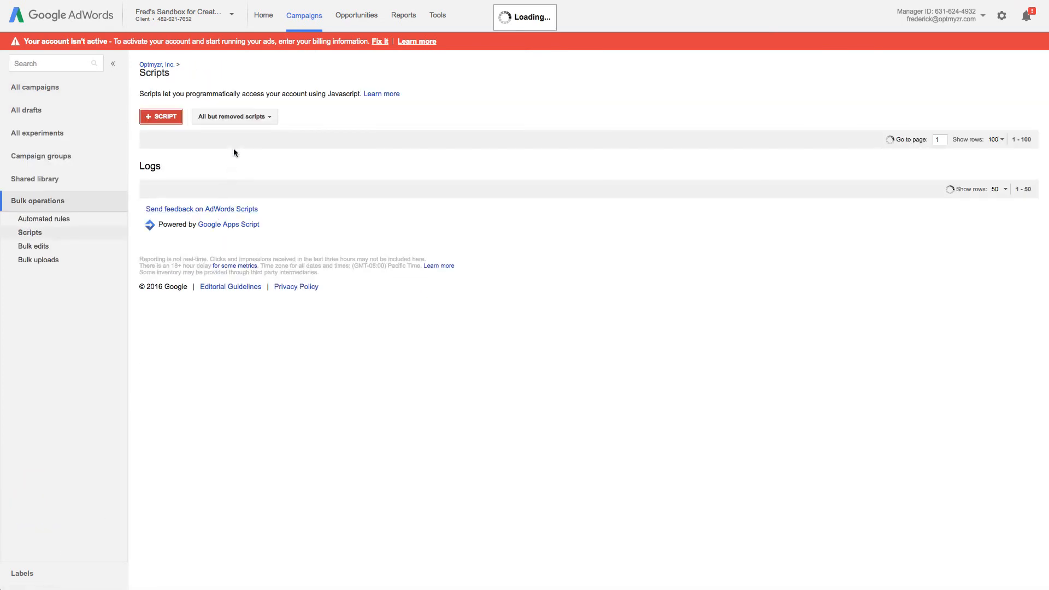
{"action": "left_click", "coordinate": [348, 180]}
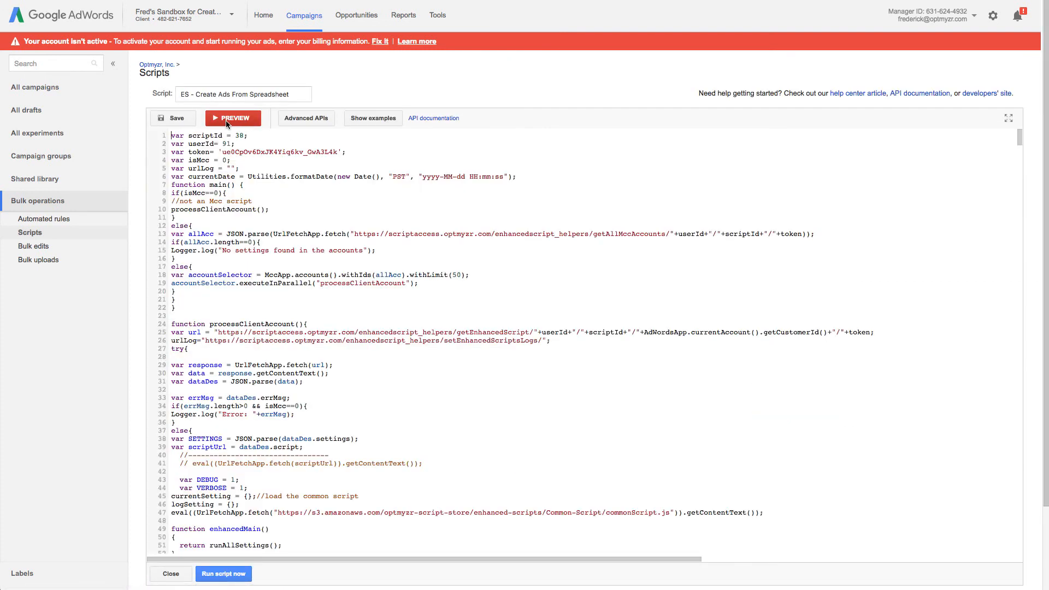
{"action": "left_click", "coordinate": [233, 576]}
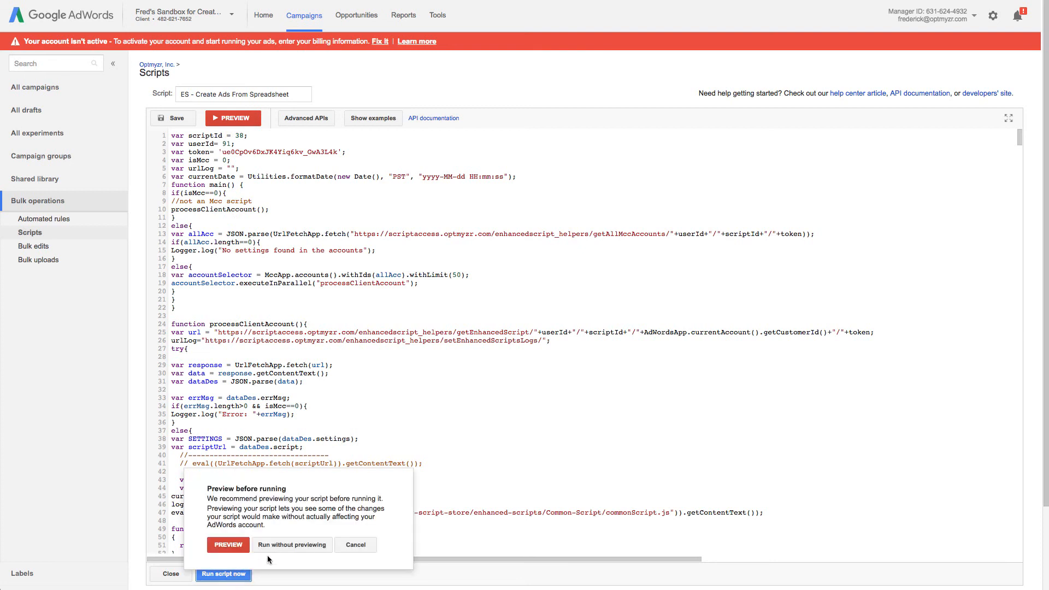
{"action": "left_click", "coordinate": [295, 544]}
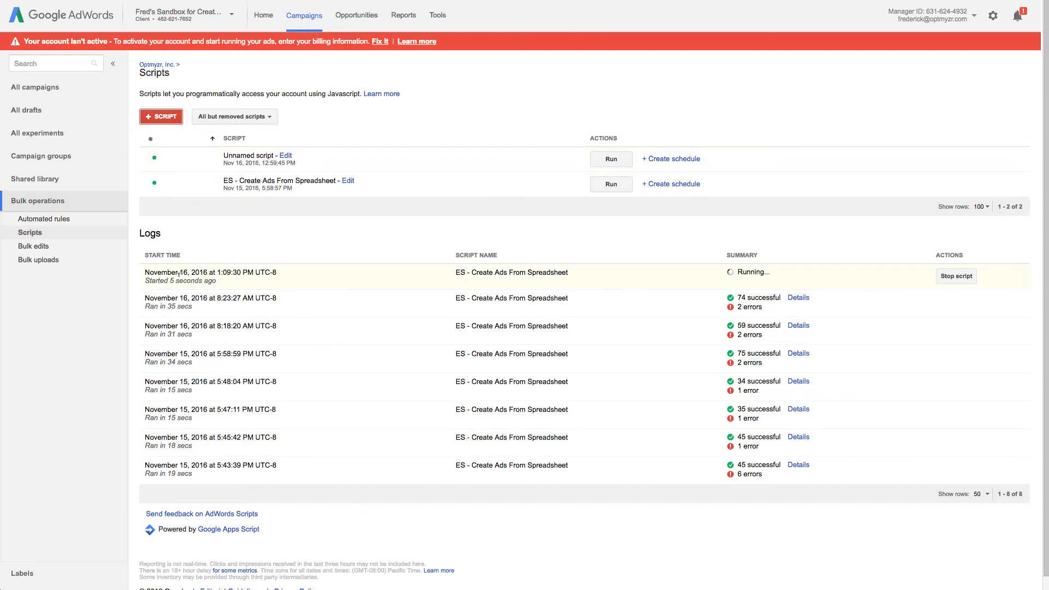
Open the Local 2 campaign and examine the keywords and ads of its Palo Alto Drain Cleaning ad group.
{"action": "left_click", "coordinate": [38, 87]}
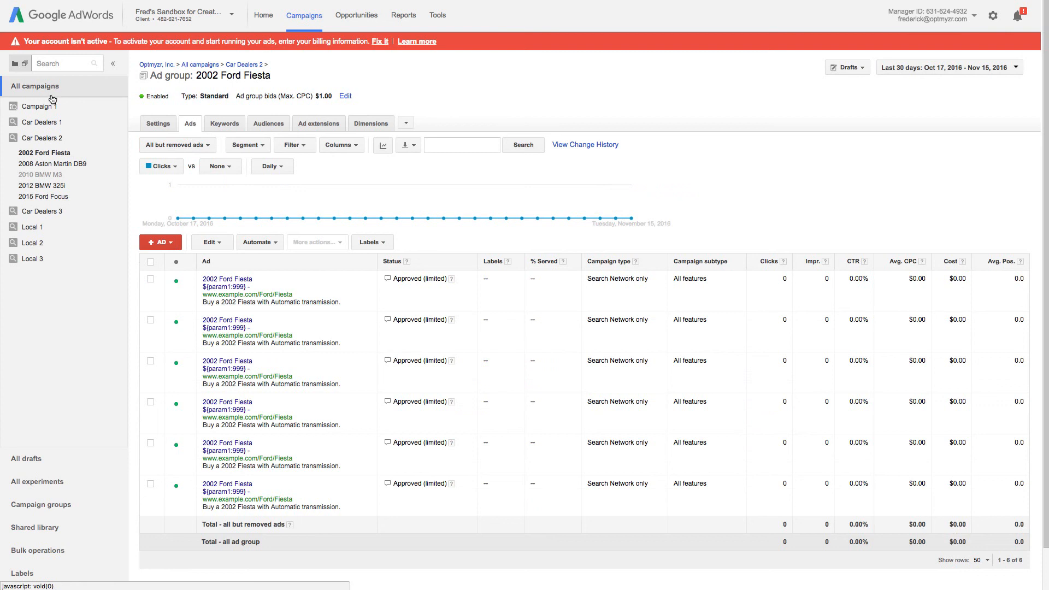
{"action": "left_click", "coordinate": [40, 243]}
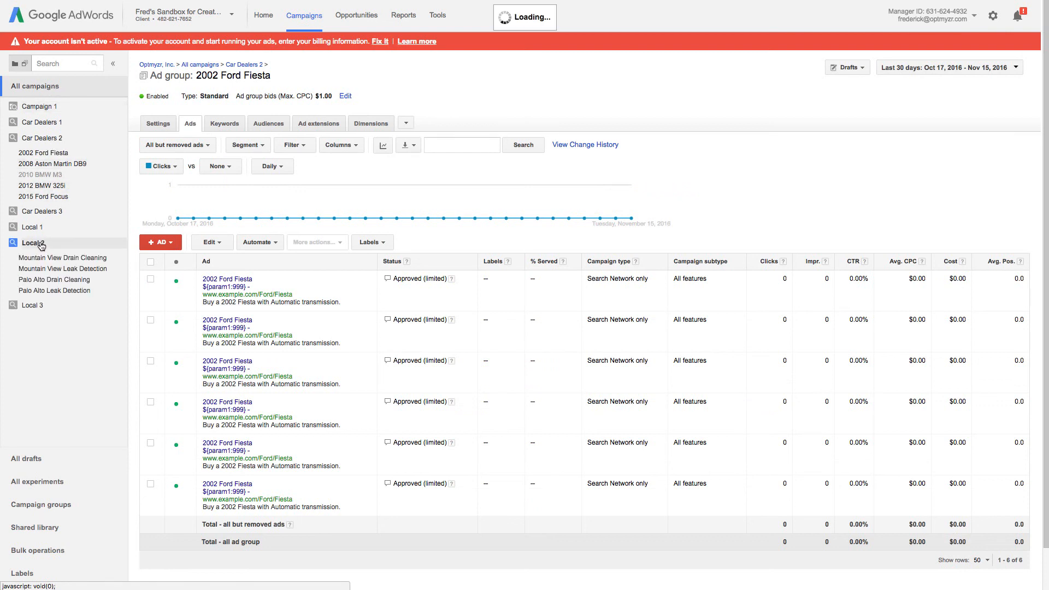
{"action": "left_click", "coordinate": [163, 124]}
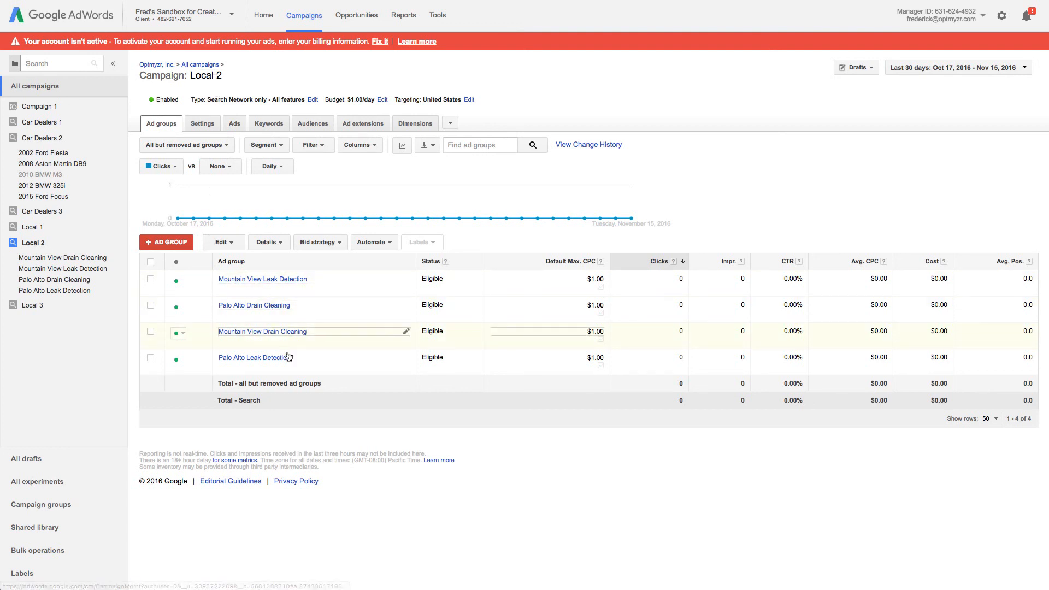
{"action": "left_click", "coordinate": [307, 308]}
{"action": "left_click", "coordinate": [365, 306]}
{"action": "left_click", "coordinate": [246, 304]}
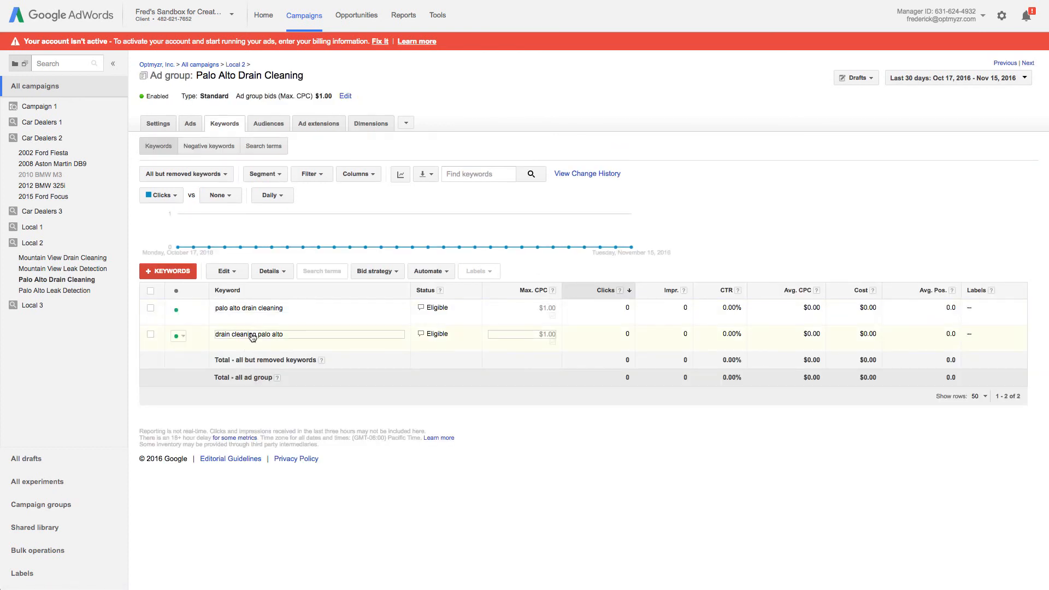
{"action": "left_click", "coordinate": [190, 125]}
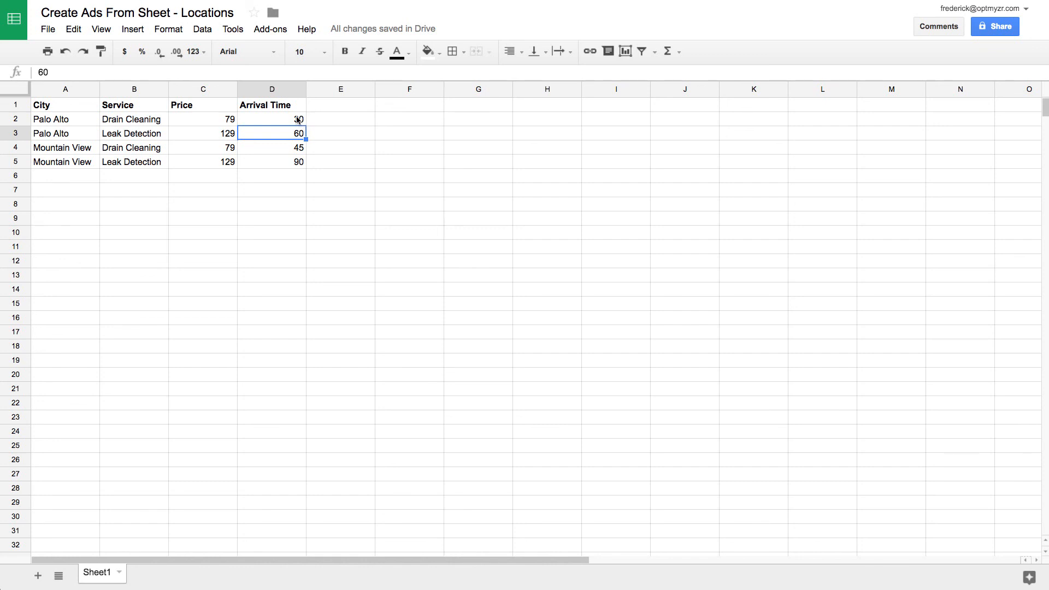
Switch to the Locations spreadsheet in Google Sheets and set the Palo Alto Drain Cleaning arrival time to 35.
{"action": "left_click", "coordinate": [298, 120]}
{"action": "type", "text": "35"}
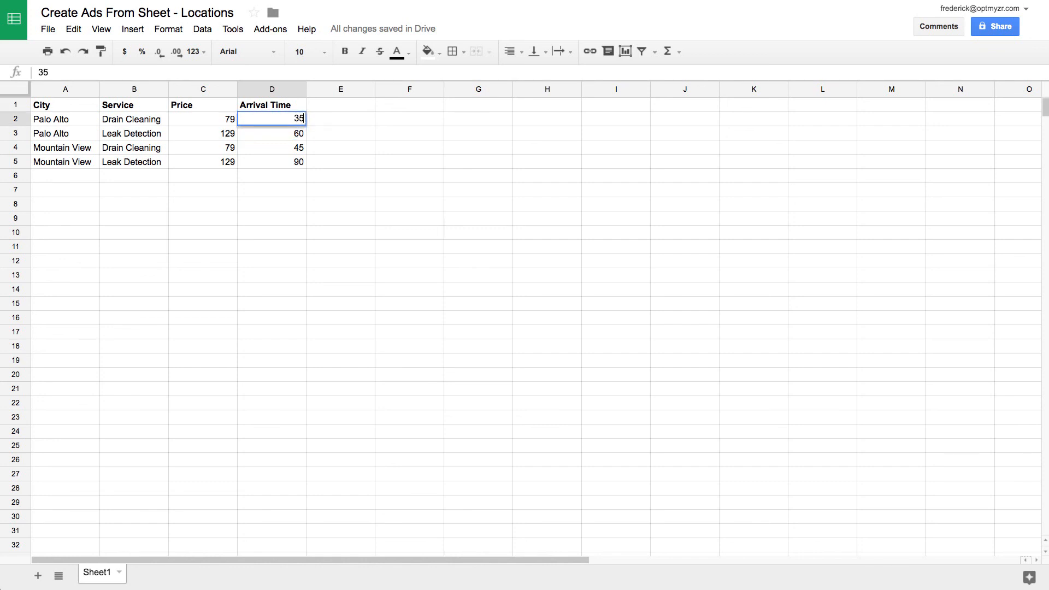
{"action": "key", "text": "Return"}
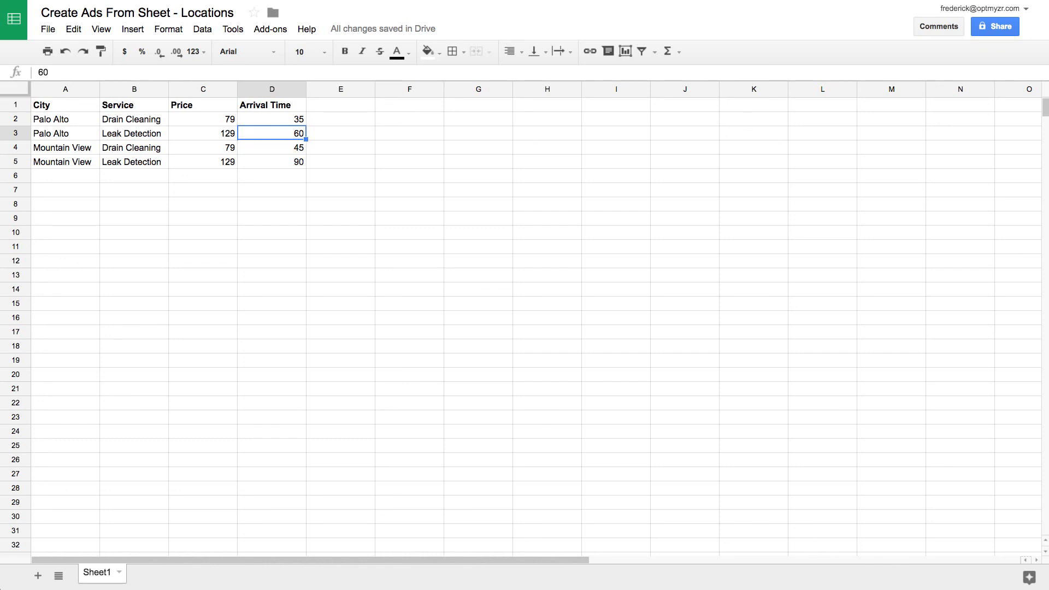
Set the arrival time for Drain Cleaning in Palo Alto to 40 in the Locations spreadsheet.
{"action": "left_click", "coordinate": [271, 119]}
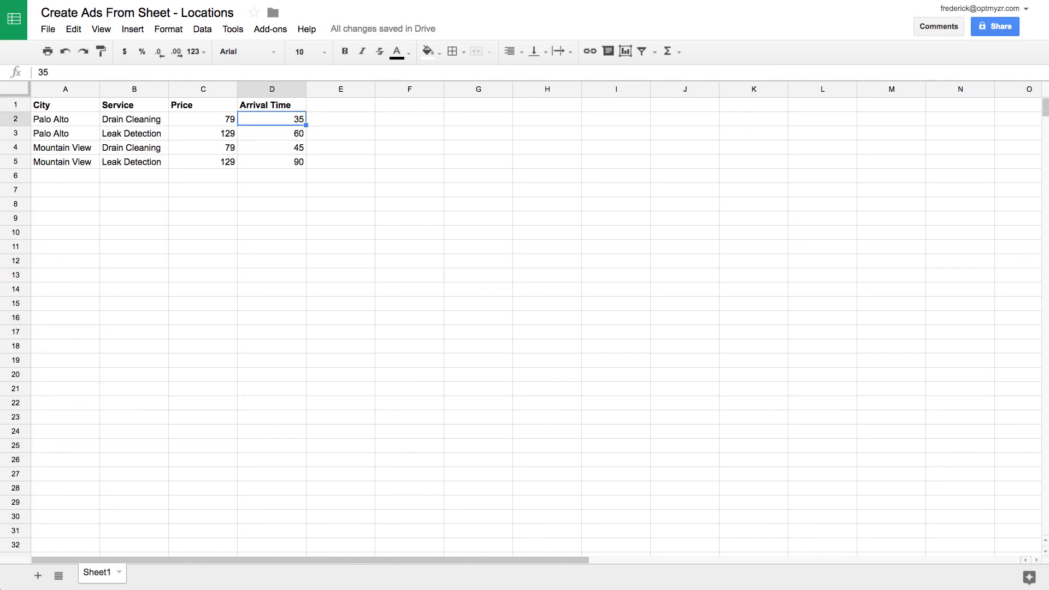
{"action": "type", "text": "40"}
{"action": "key", "text": "Return"}
{"action": "key", "text": "Return"}
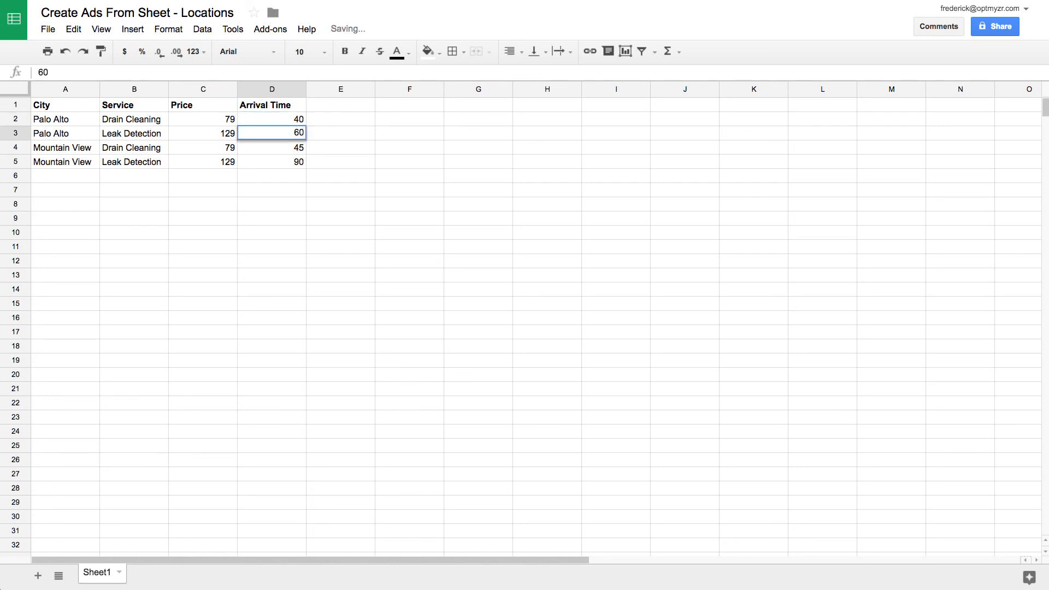
{"action": "left_click", "coordinate": [334, 221]}
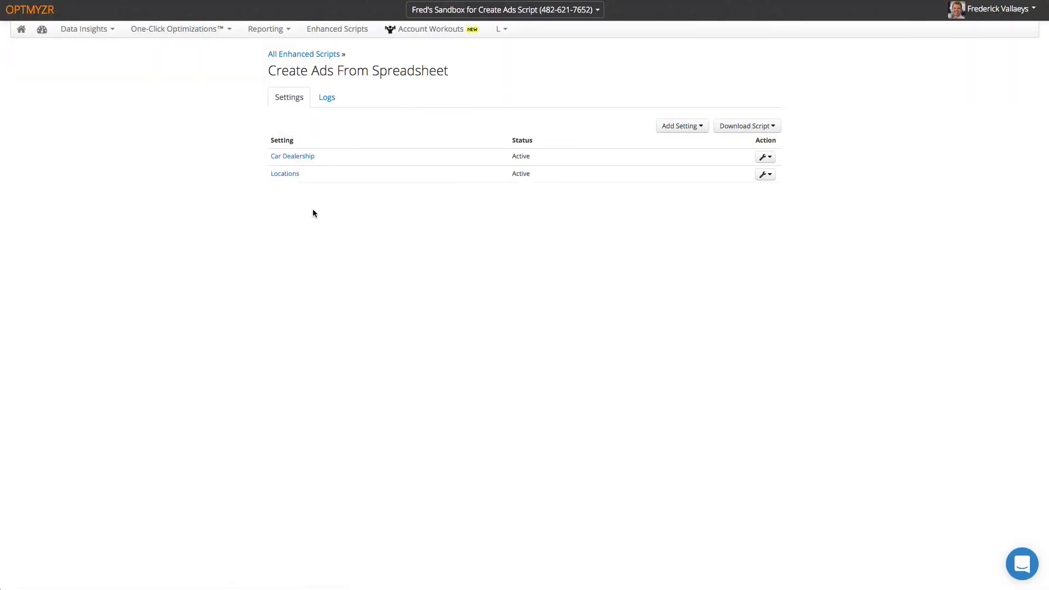
Switch back to Optmyzr and check the options for adding a setting to Create Ads From Spreadsheet.
{"action": "left_click", "coordinate": [703, 129]}
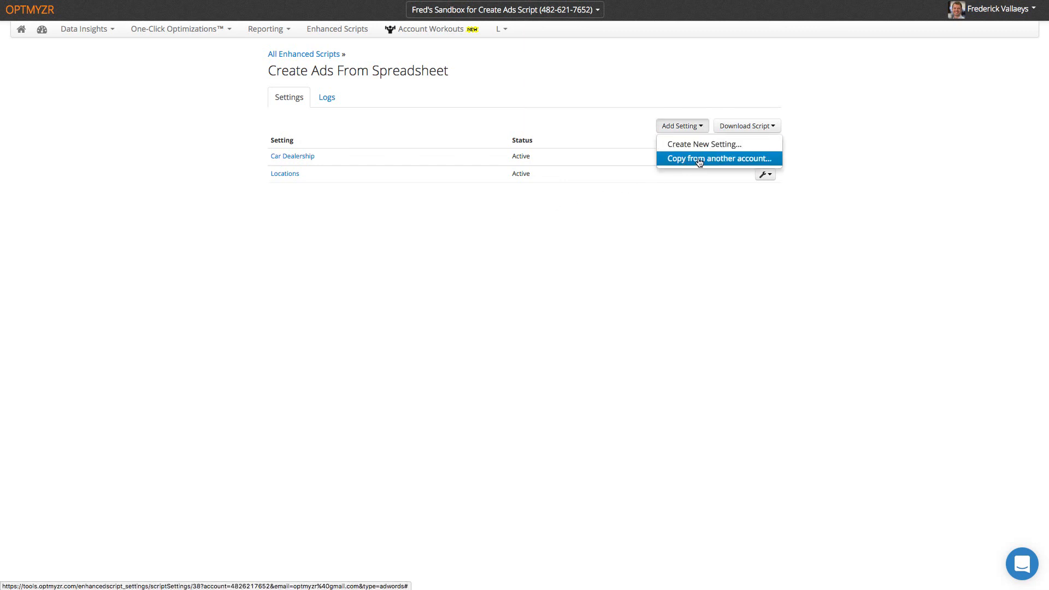
{"action": "left_click", "coordinate": [696, 192]}
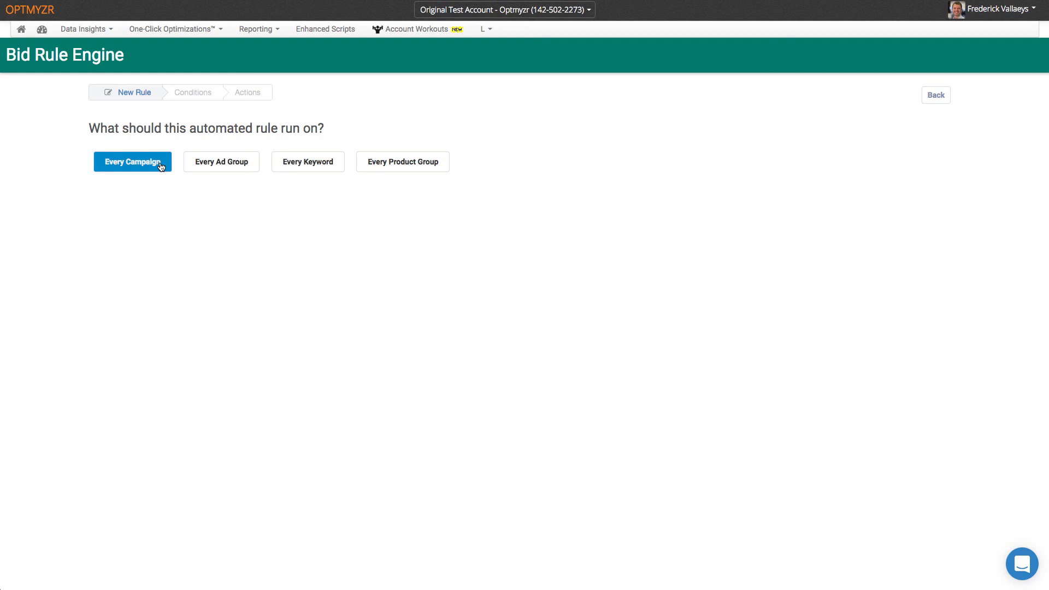
Create a bid rule that runs on every keyword and give it the condition Cost > 50.
{"action": "left_click", "coordinate": [338, 169]}
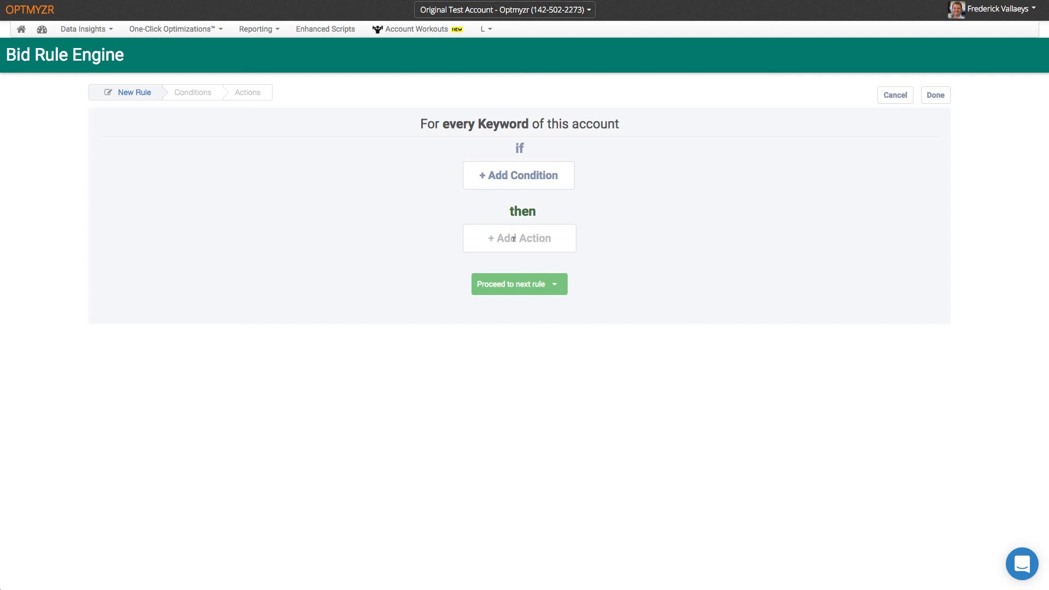
{"action": "left_click", "coordinate": [521, 175]}
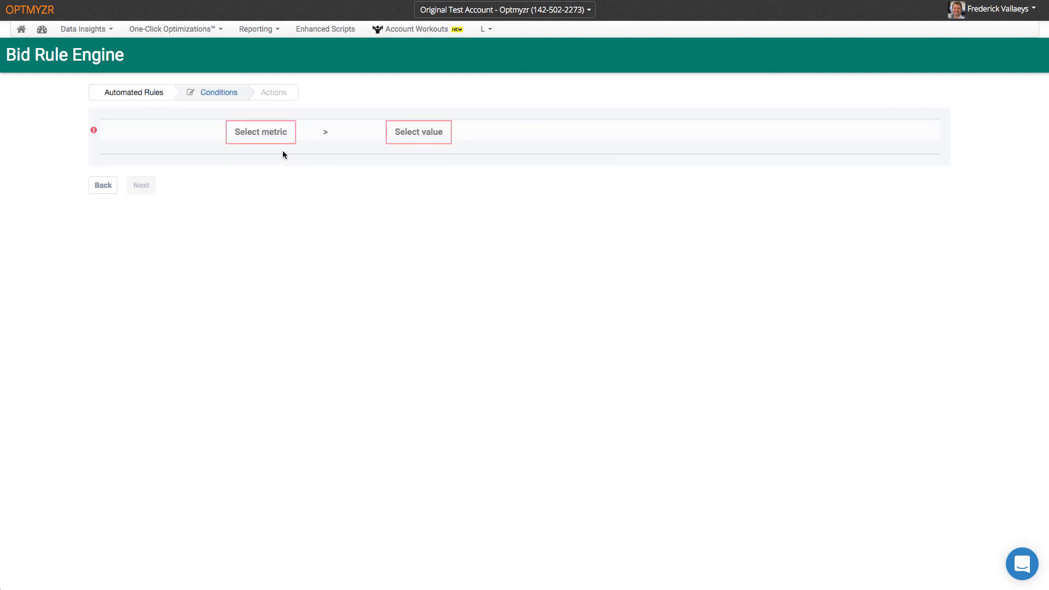
{"action": "left_click", "coordinate": [262, 132]}
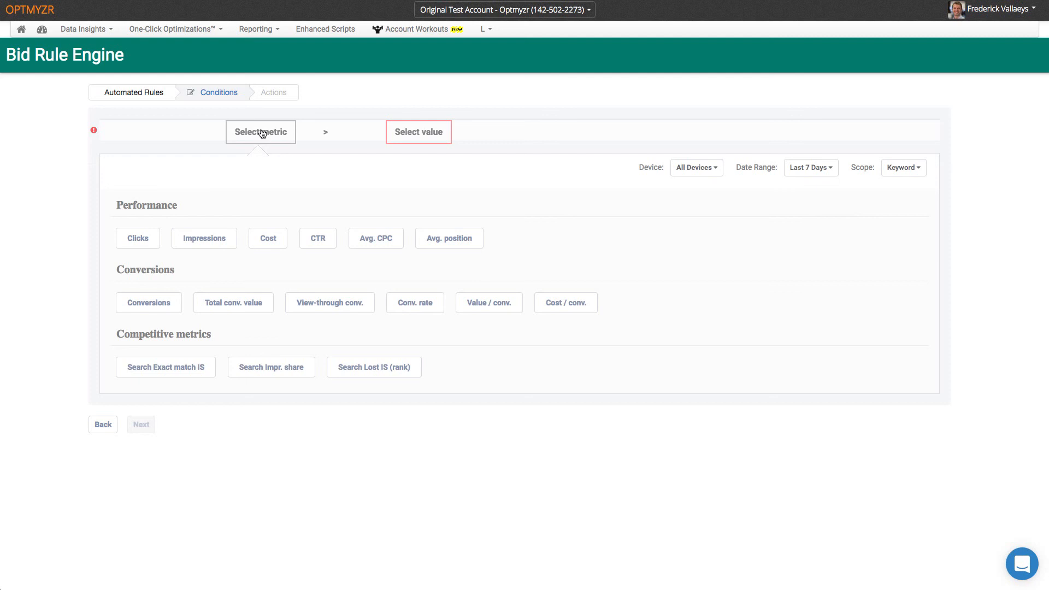
{"action": "left_click", "coordinate": [265, 241]}
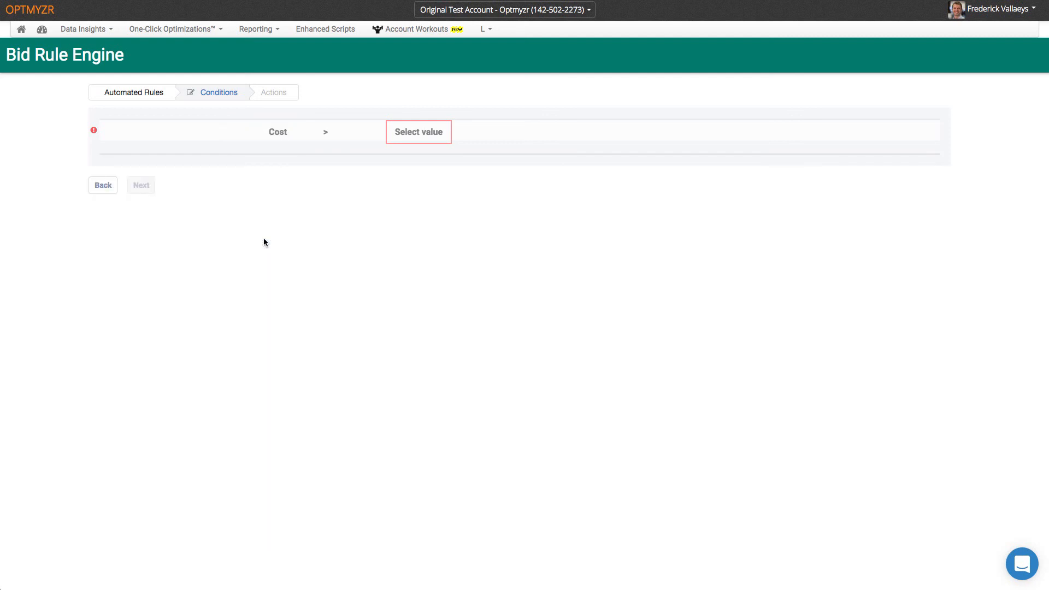
{"action": "left_click", "coordinate": [415, 132]}
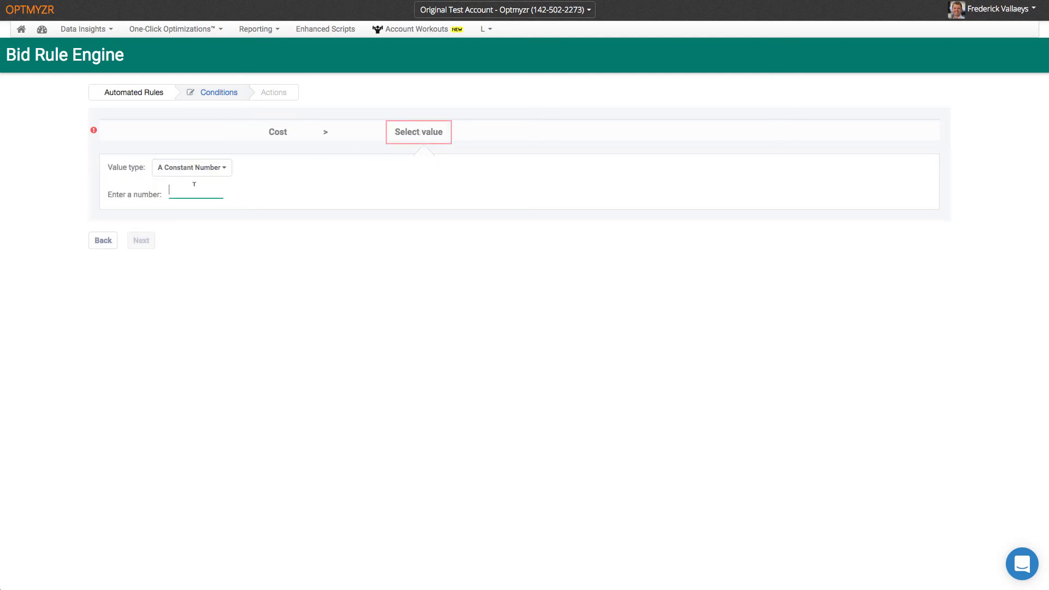
{"action": "type", "text": "50"}
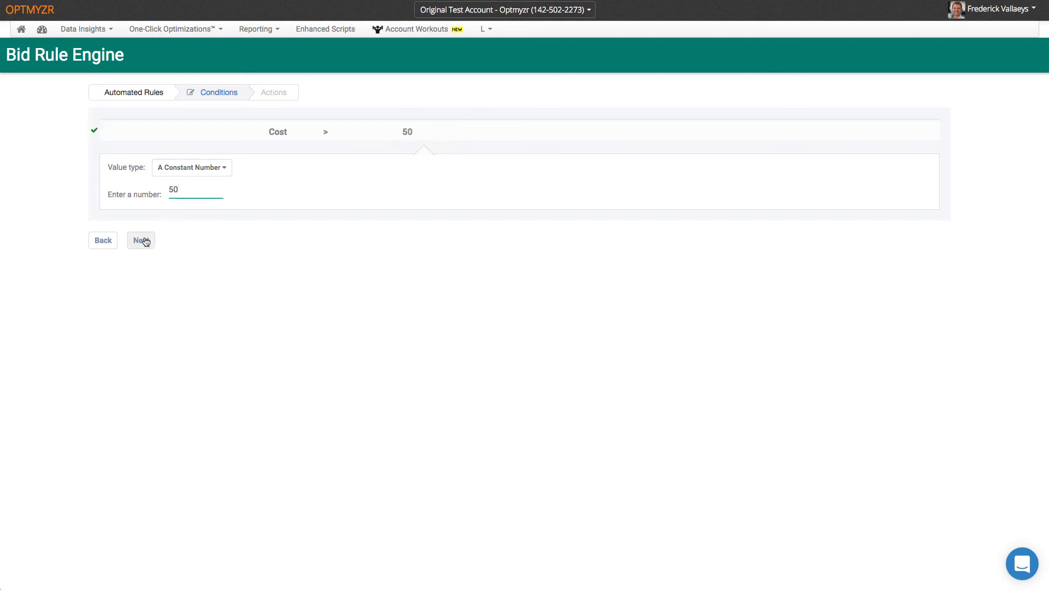
{"action": "left_click", "coordinate": [141, 240]}
Add a second condition to the keyword rule requiring Conversions == 0.
{"action": "left_click", "coordinate": [506, 198]}
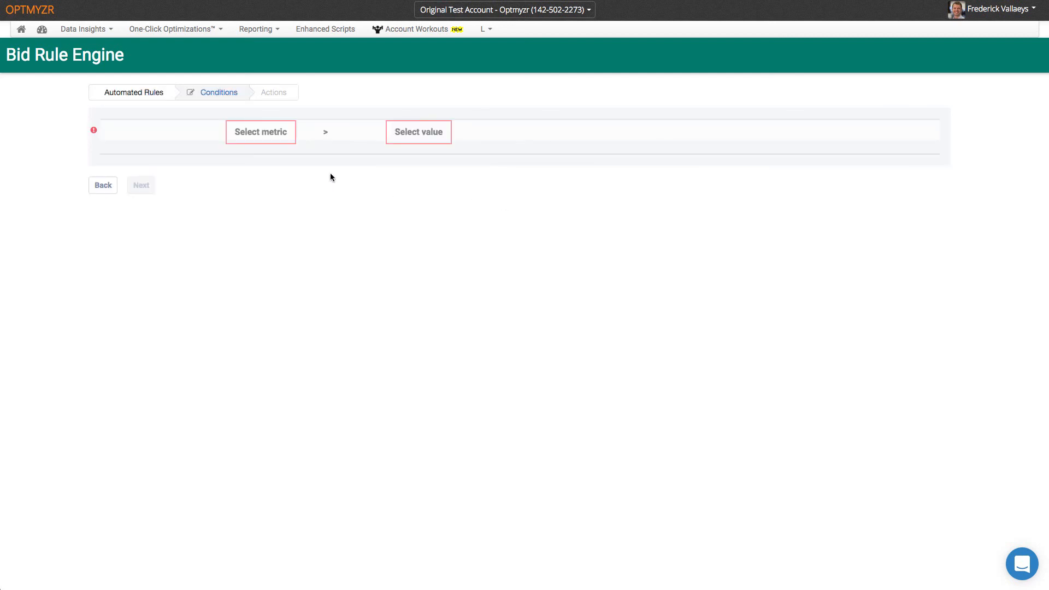
{"action": "left_click", "coordinate": [275, 142]}
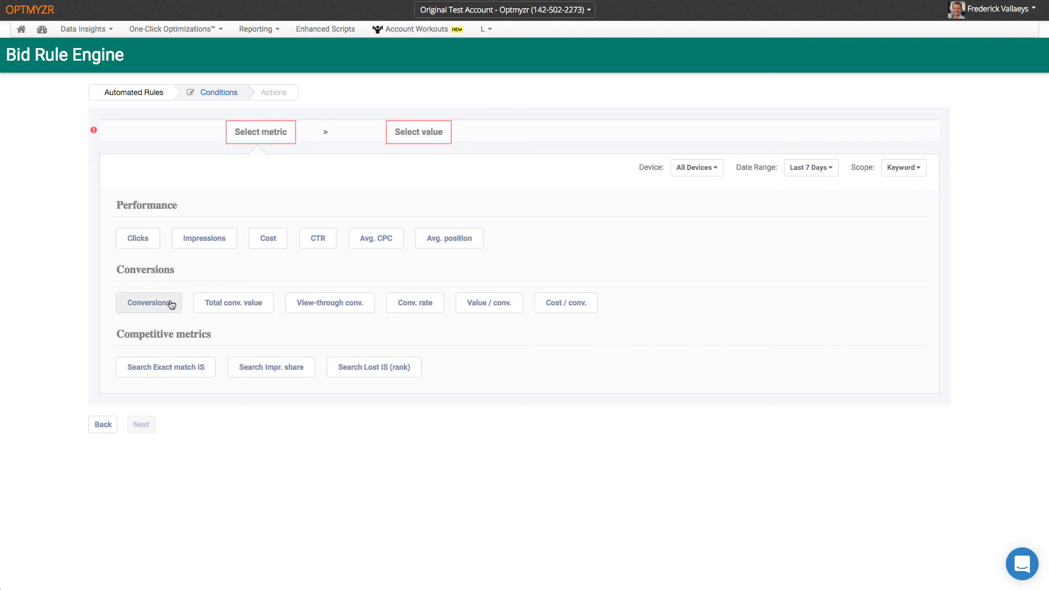
{"action": "left_click", "coordinate": [148, 303]}
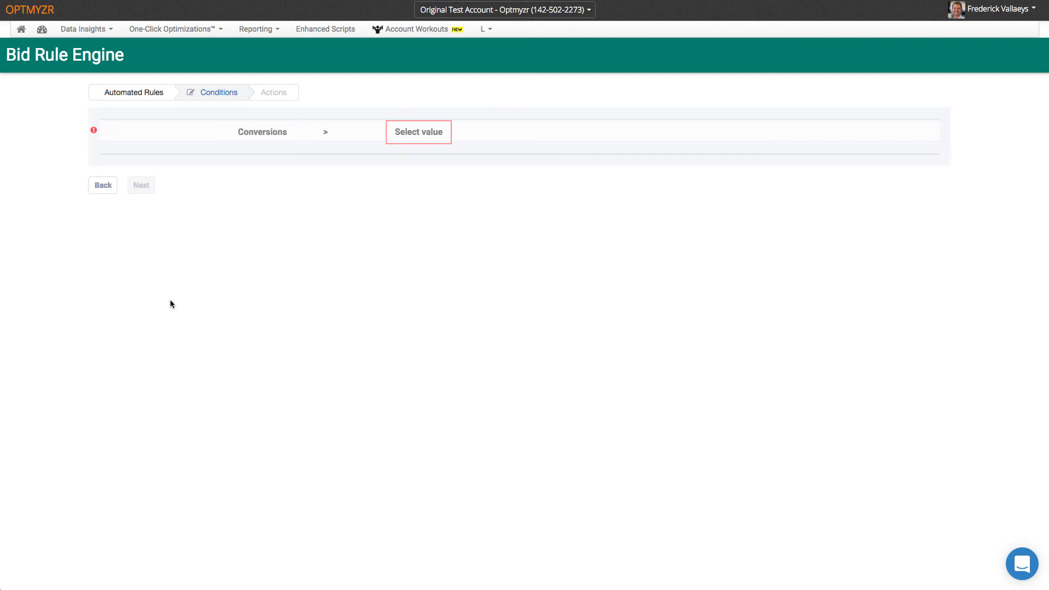
{"action": "left_click", "coordinate": [325, 132]}
{"action": "left_click", "coordinate": [490, 172]}
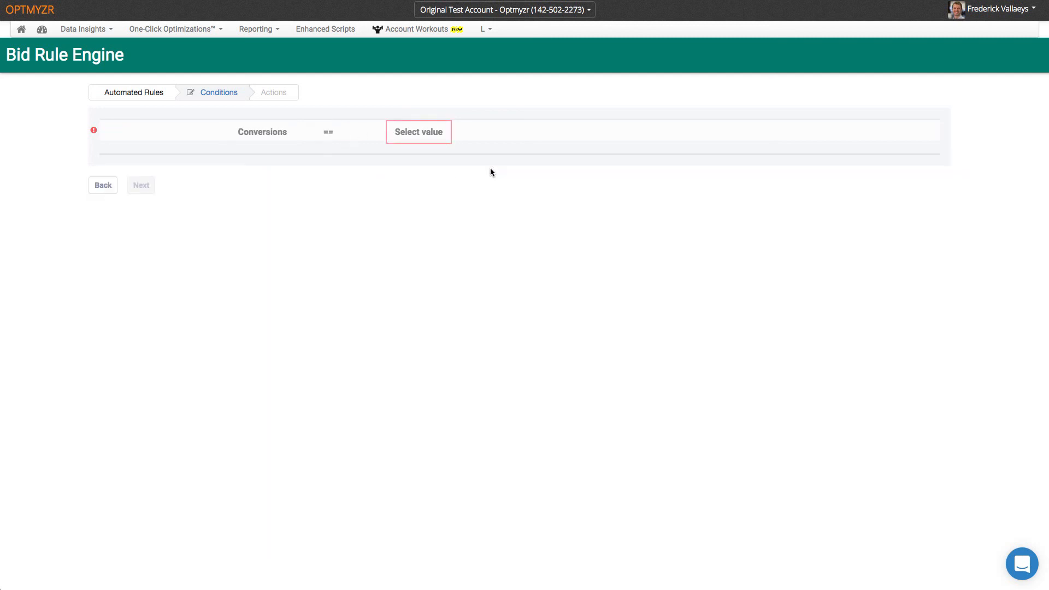
{"action": "left_click", "coordinate": [431, 131]}
{"action": "type", "text": "0"}
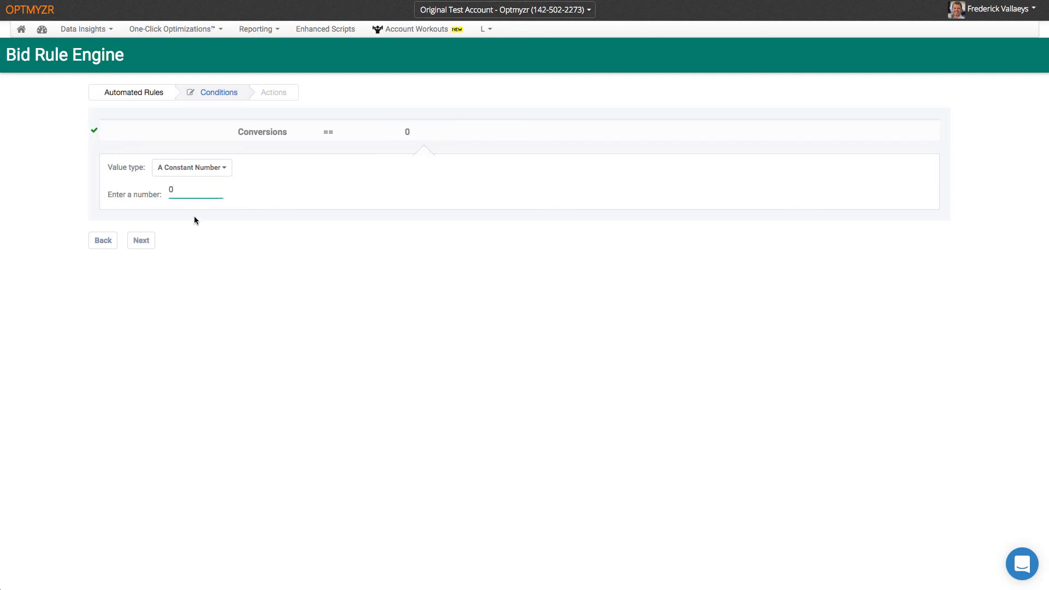
{"action": "left_click", "coordinate": [141, 241]}
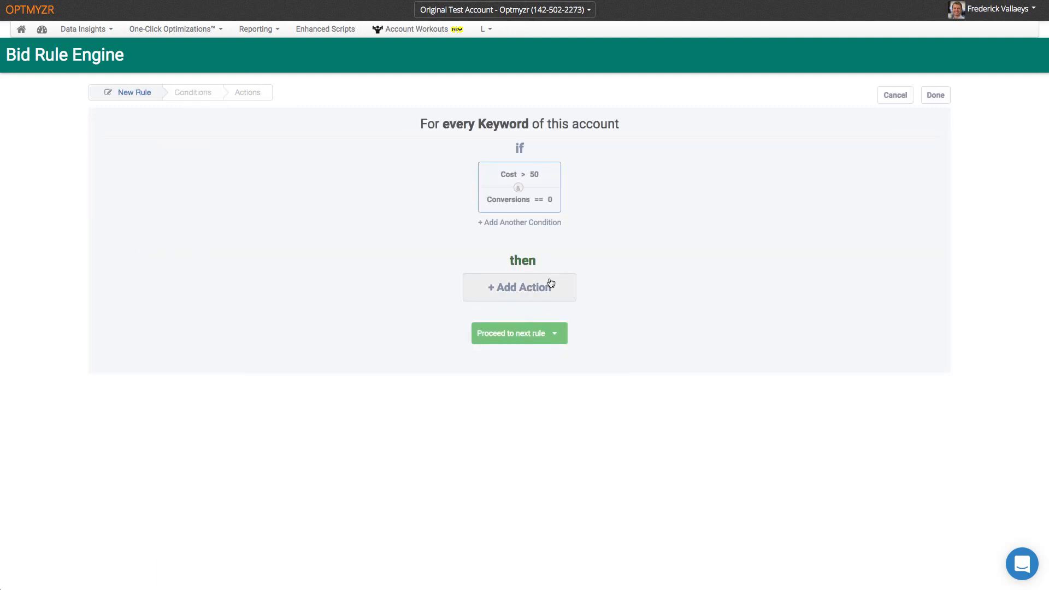
Examine the device, date range and scope options available for the rule's Cost condition.
{"action": "mouse_move", "coordinate": [517, 199]}
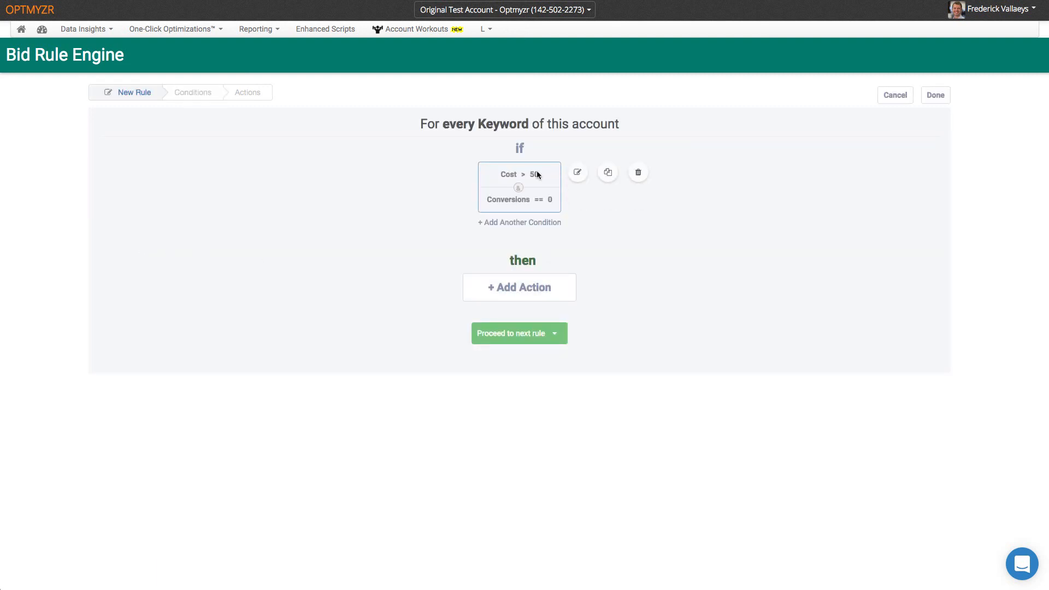
{"action": "left_click", "coordinate": [577, 173]}
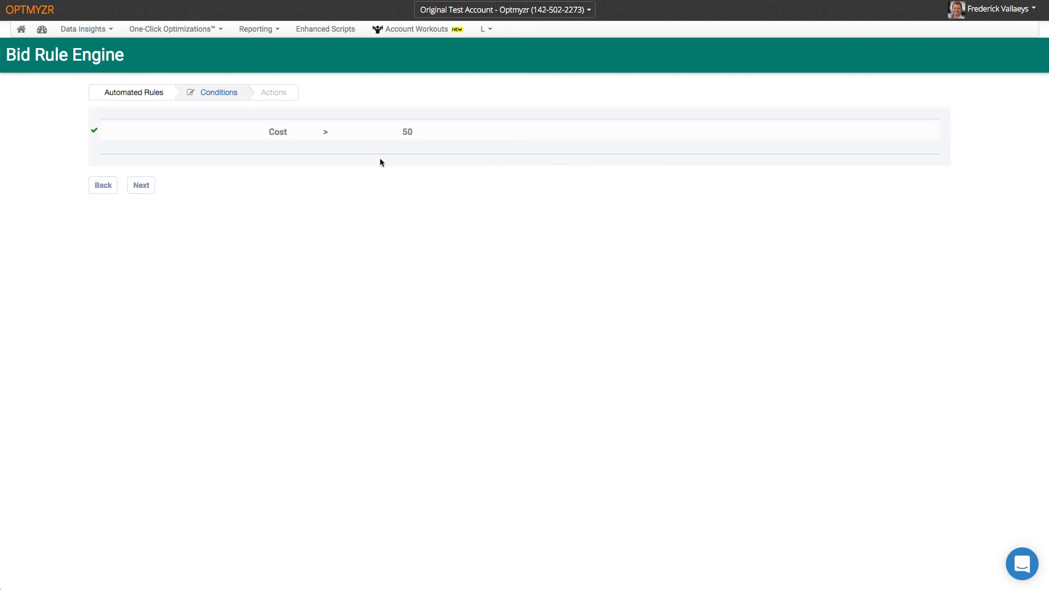
{"action": "left_click", "coordinate": [271, 133]}
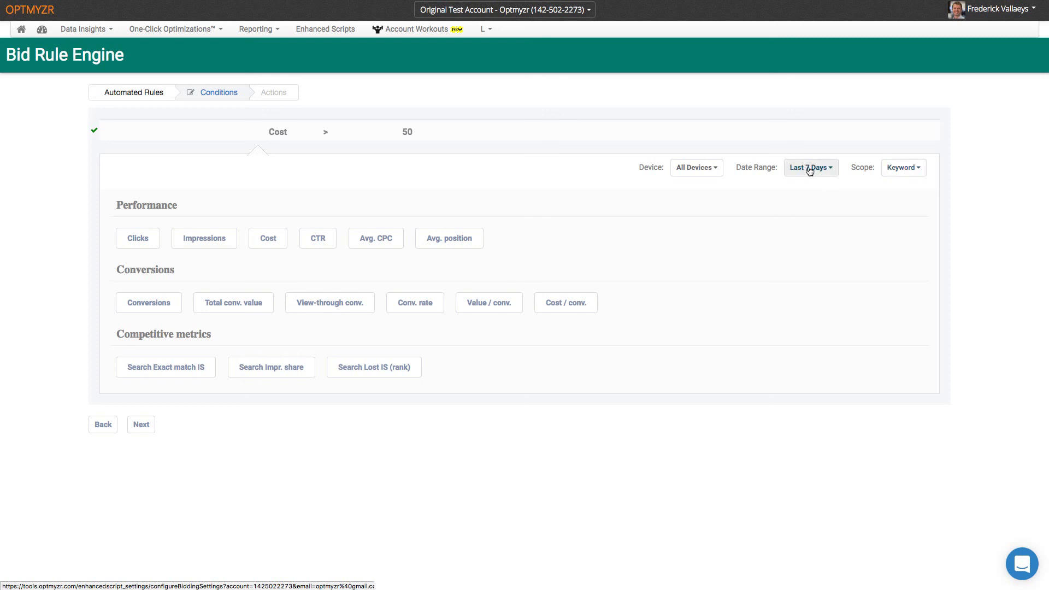
{"action": "left_click", "coordinate": [717, 169]}
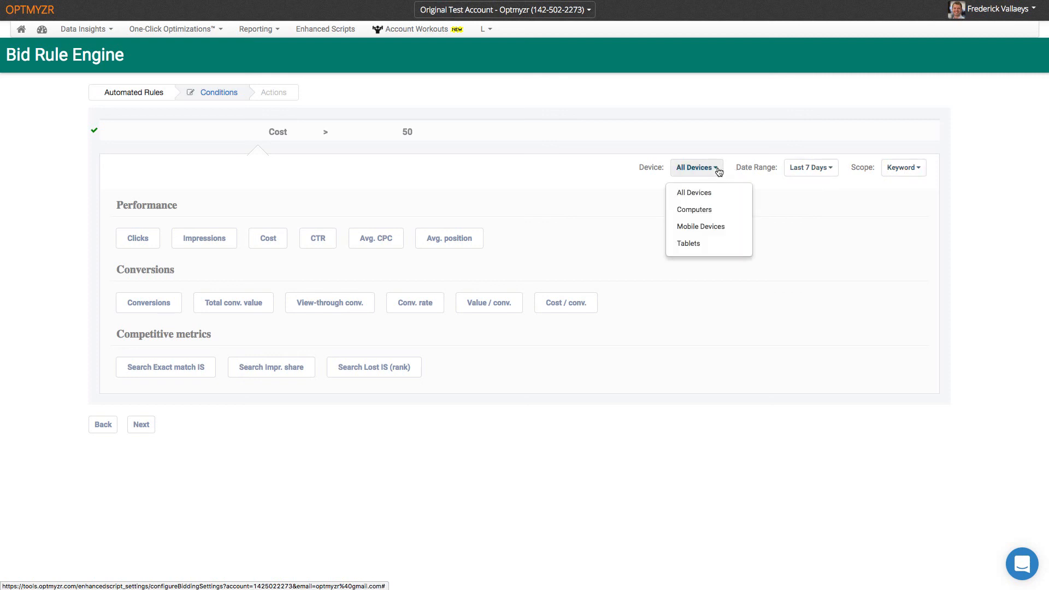
{"action": "left_click", "coordinate": [718, 171]}
{"action": "left_click", "coordinate": [828, 168]}
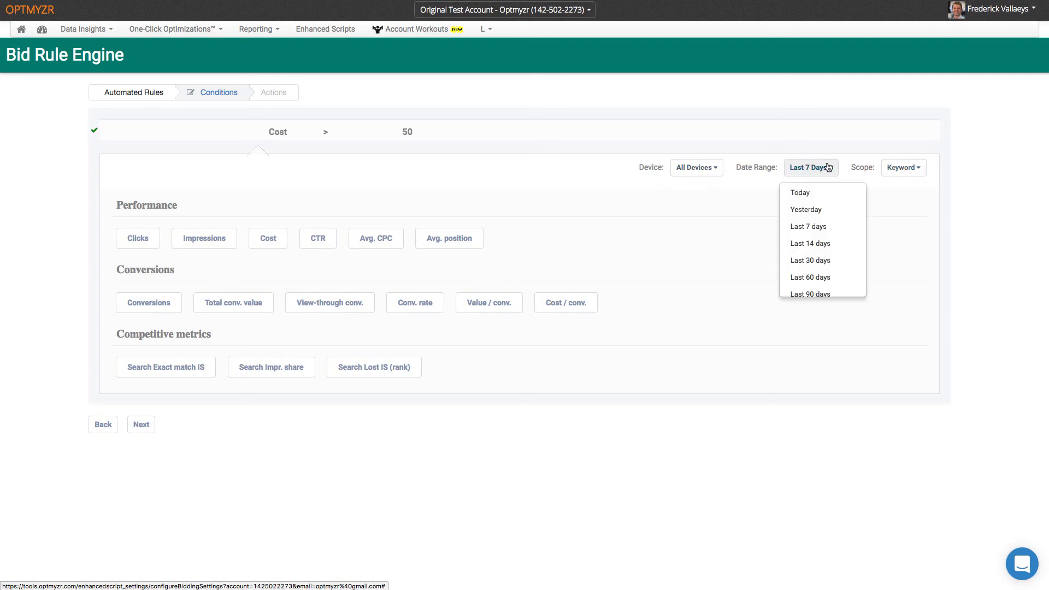
{"action": "left_click", "coordinate": [827, 170]}
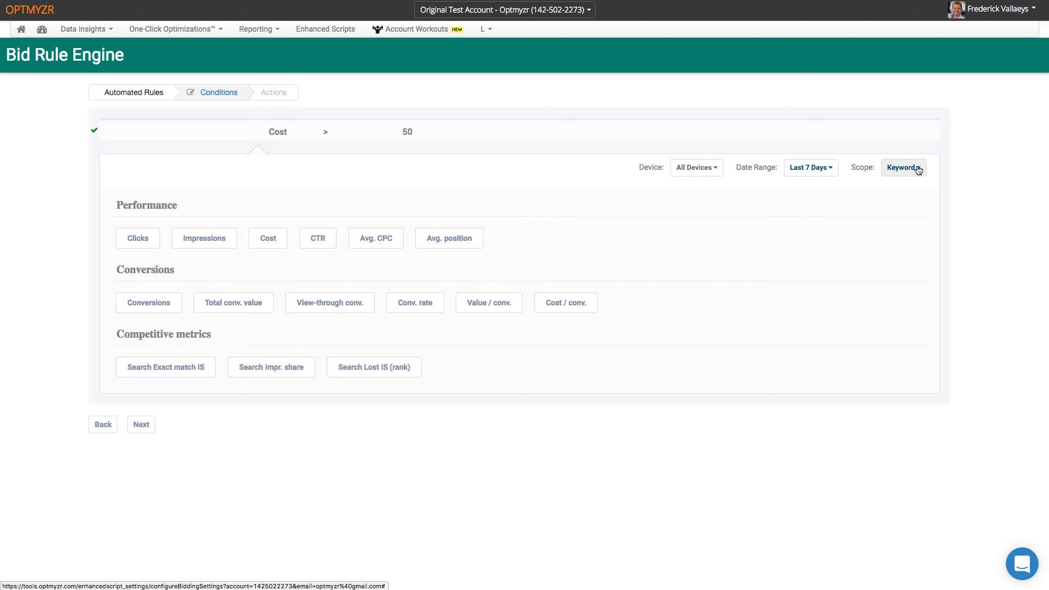
{"action": "left_click", "coordinate": [918, 170]}
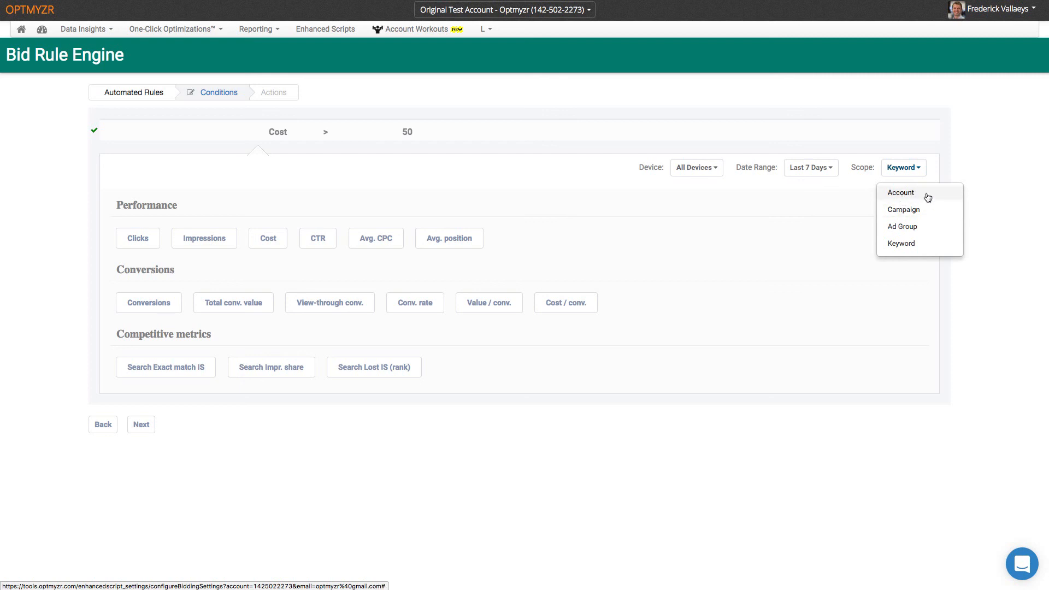
{"action": "left_click", "coordinate": [989, 196]}
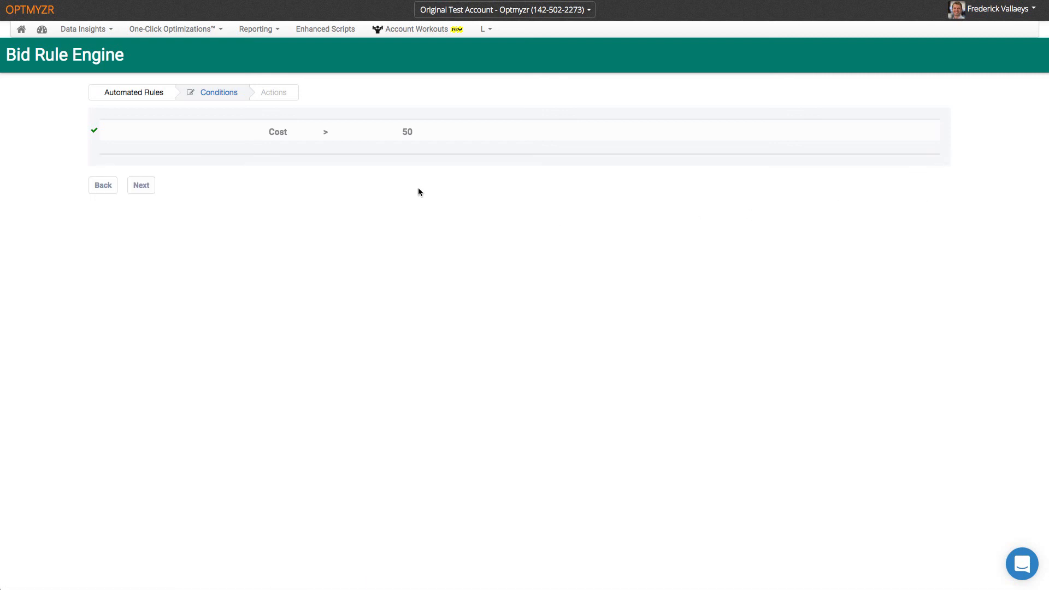
{"action": "left_click", "coordinate": [141, 188]}
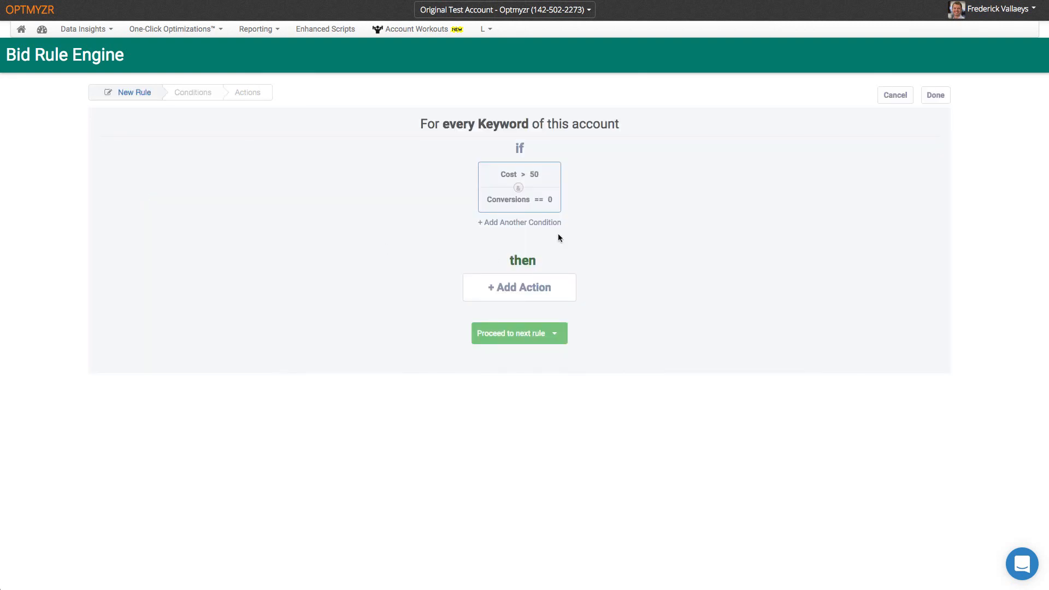
Add a Decrease Bid action that lowers the keyword's bids by 5 percent and save the rule.
{"action": "mouse_move", "coordinate": [501, 176]}
{"action": "left_click", "coordinate": [511, 289]}
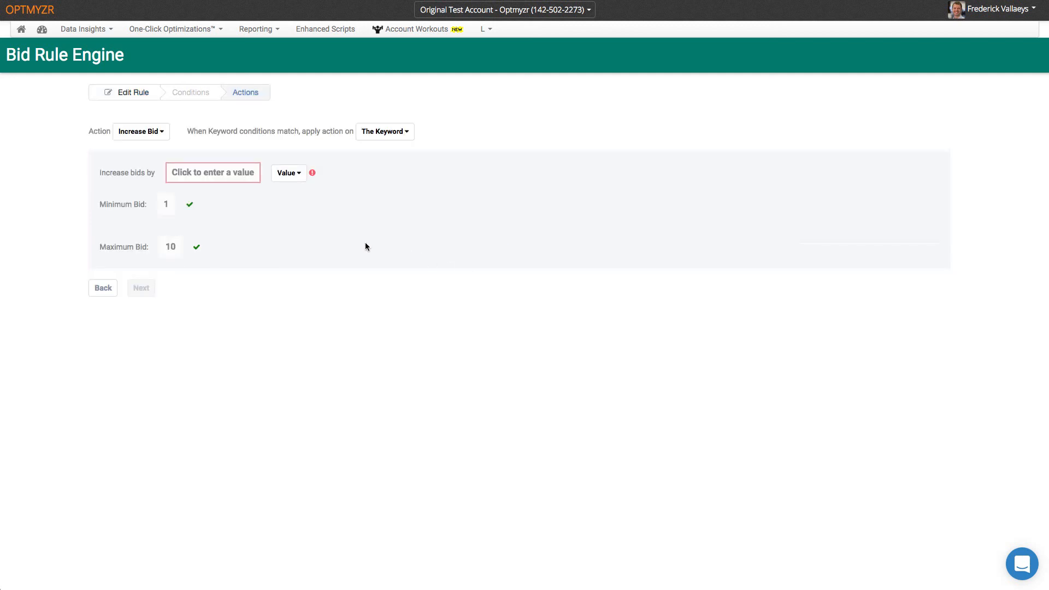
{"action": "left_click", "coordinate": [163, 134]}
{"action": "left_click", "coordinate": [143, 169]}
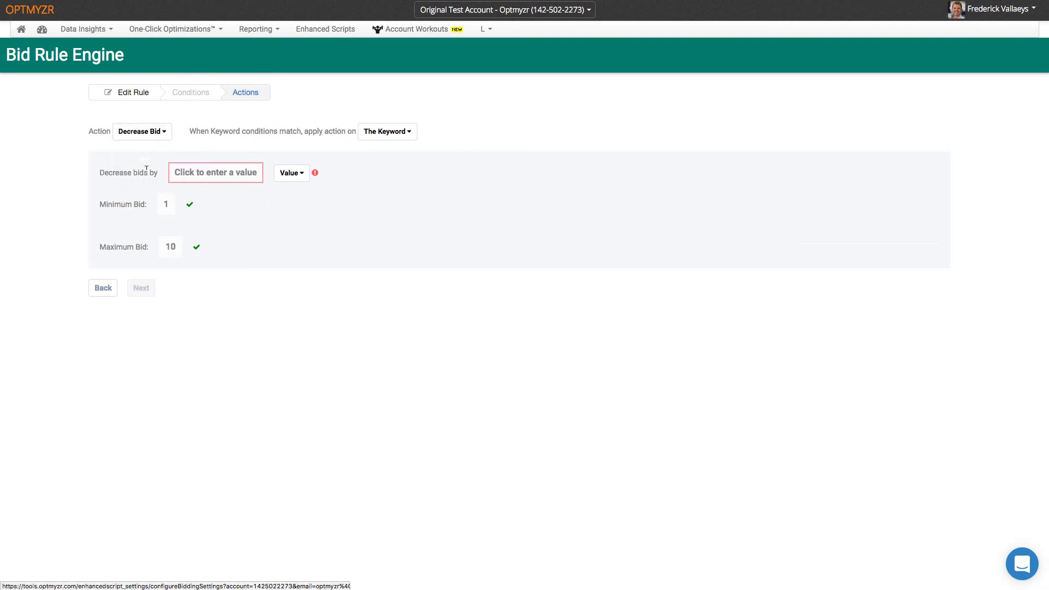
{"action": "left_click", "coordinate": [280, 177]}
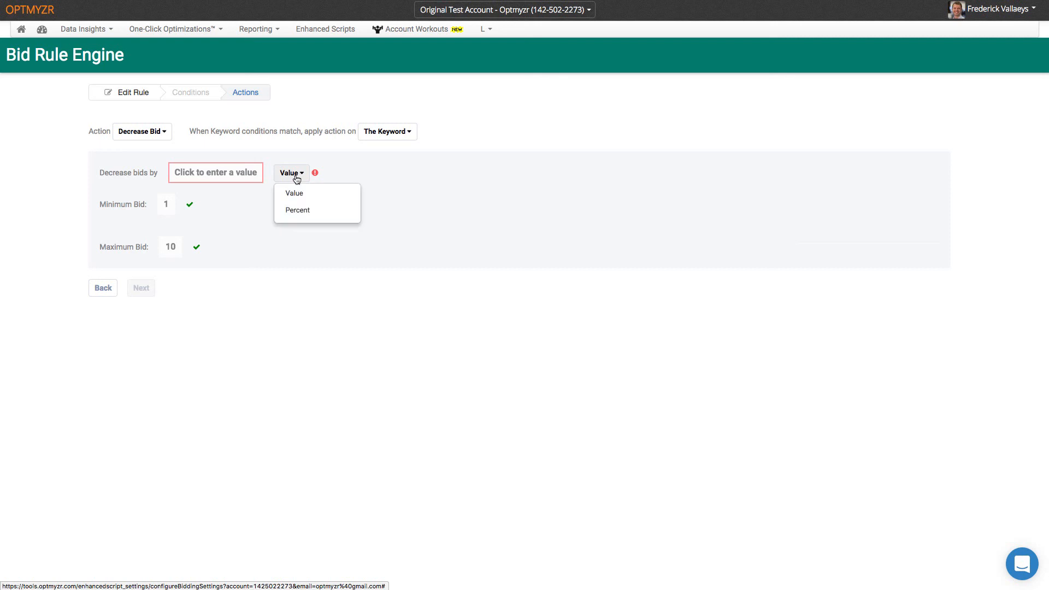
{"action": "left_click", "coordinate": [299, 211]}
{"action": "left_click", "coordinate": [213, 173]}
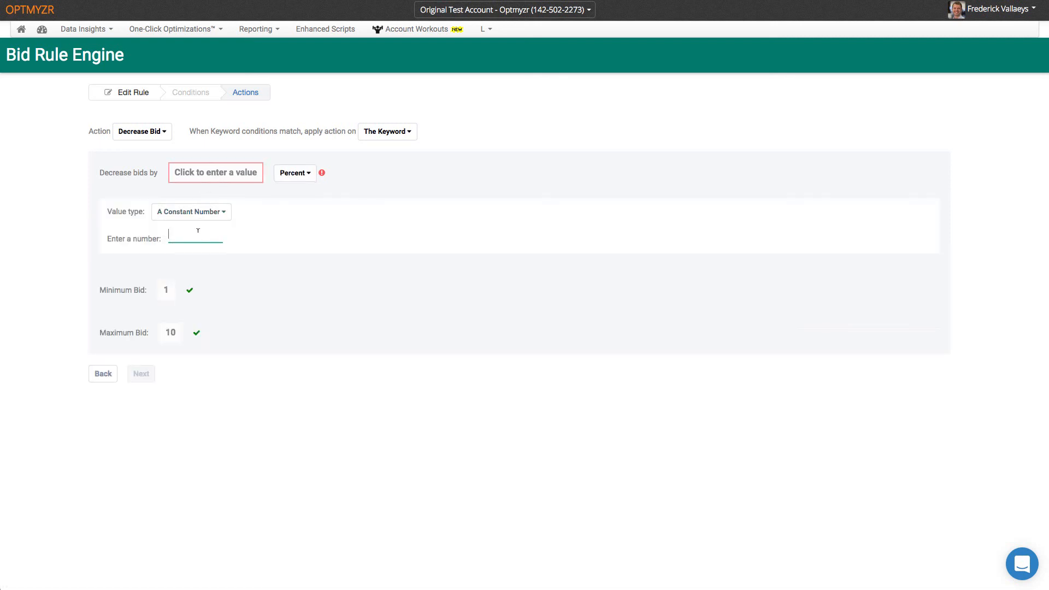
{"action": "type", "text": "1"}
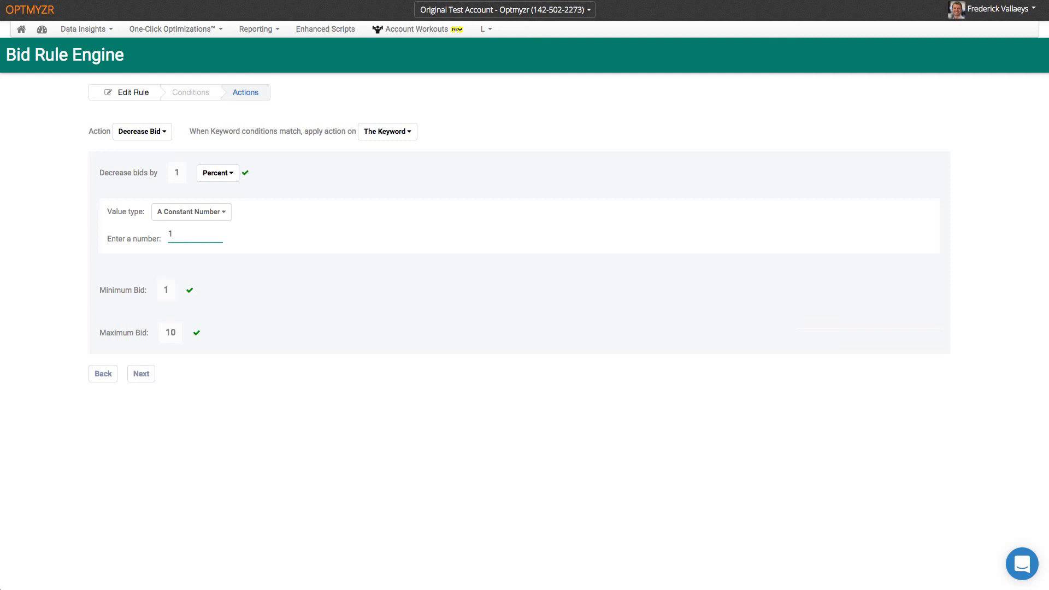
{"action": "key", "text": "BackSpace"}
{"action": "type", "text": "5"}
{"action": "left_click", "coordinate": [145, 375]}
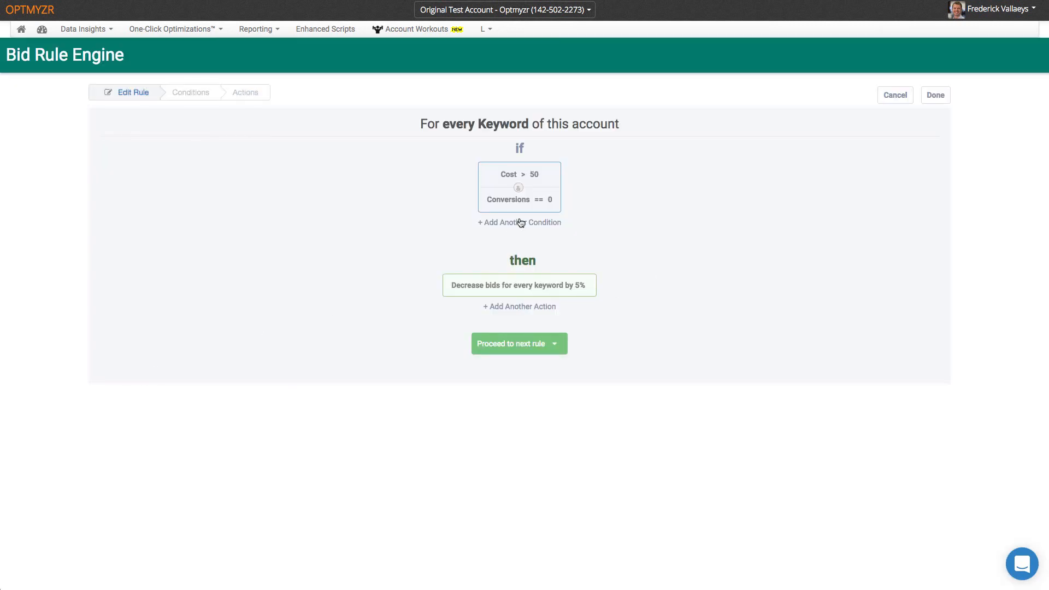
{"action": "left_click", "coordinate": [936, 96]}
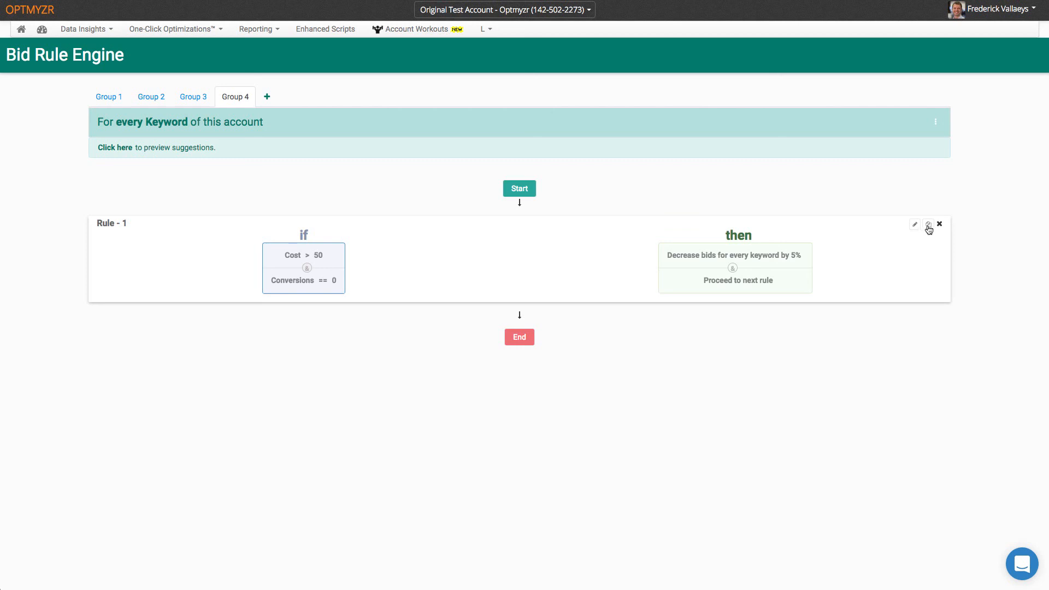
Duplicate Rule 1 and set the copy's Cost condition to > 100.
{"action": "left_click", "coordinate": [935, 121]}
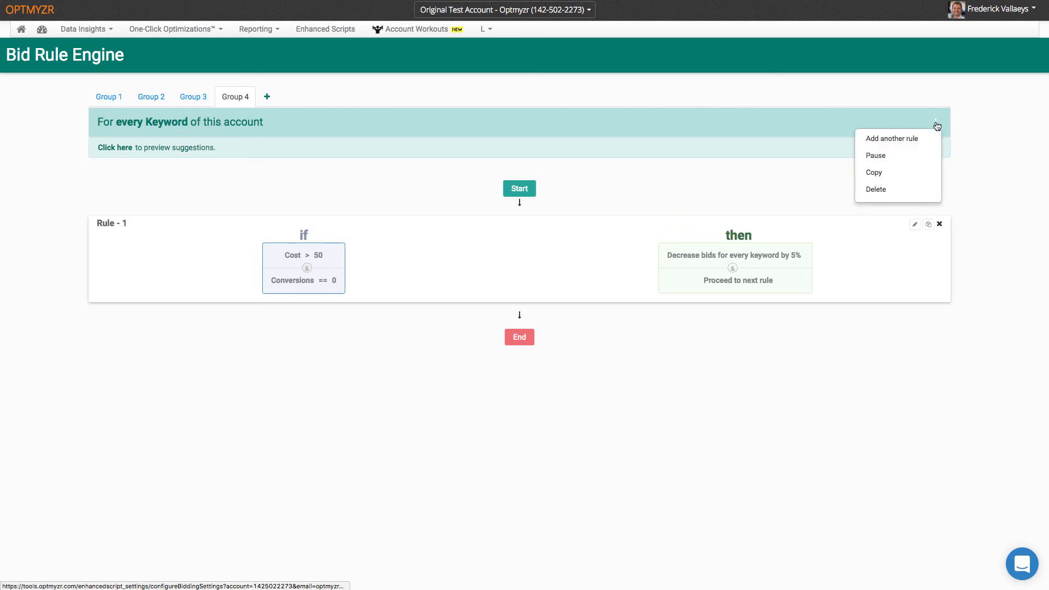
{"action": "left_click", "coordinate": [962, 141]}
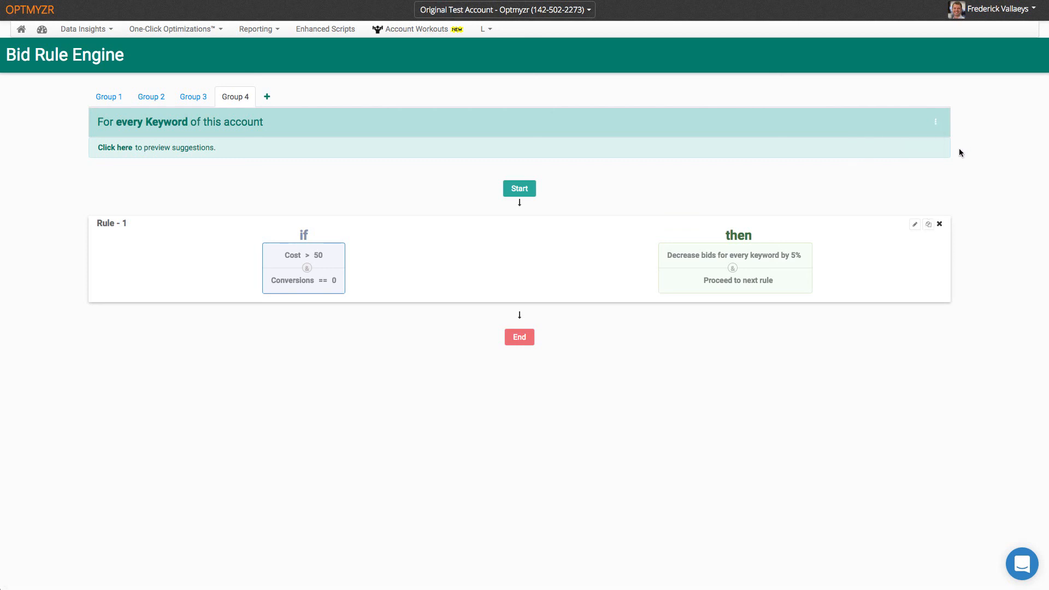
{"action": "left_click", "coordinate": [928, 224]}
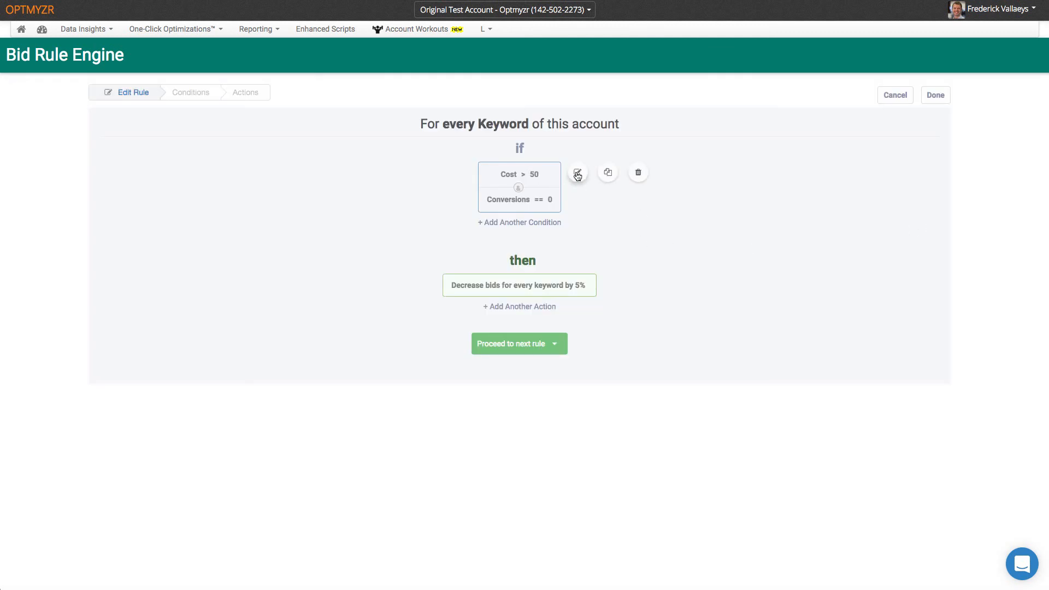
{"action": "left_click", "coordinate": [577, 173]}
{"action": "left_click", "coordinate": [409, 133]}
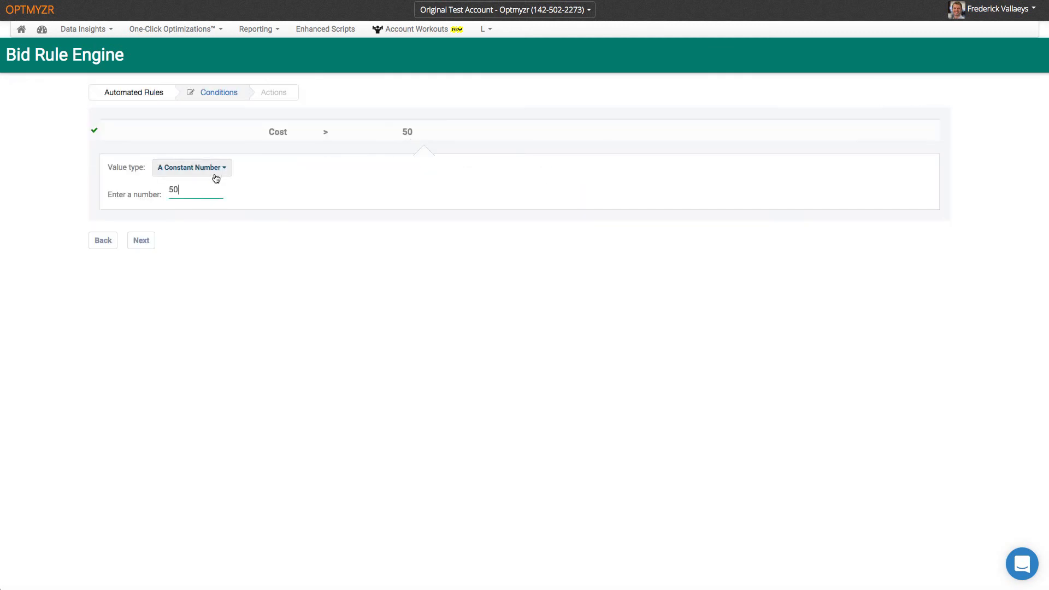
{"action": "type", "text": "100"}
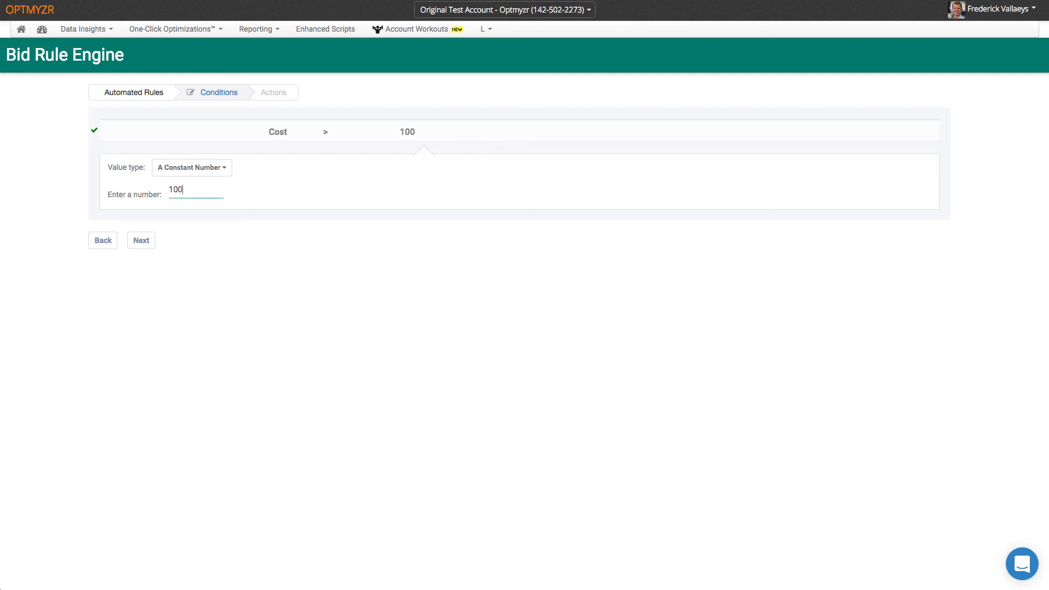
{"action": "left_click", "coordinate": [140, 241]}
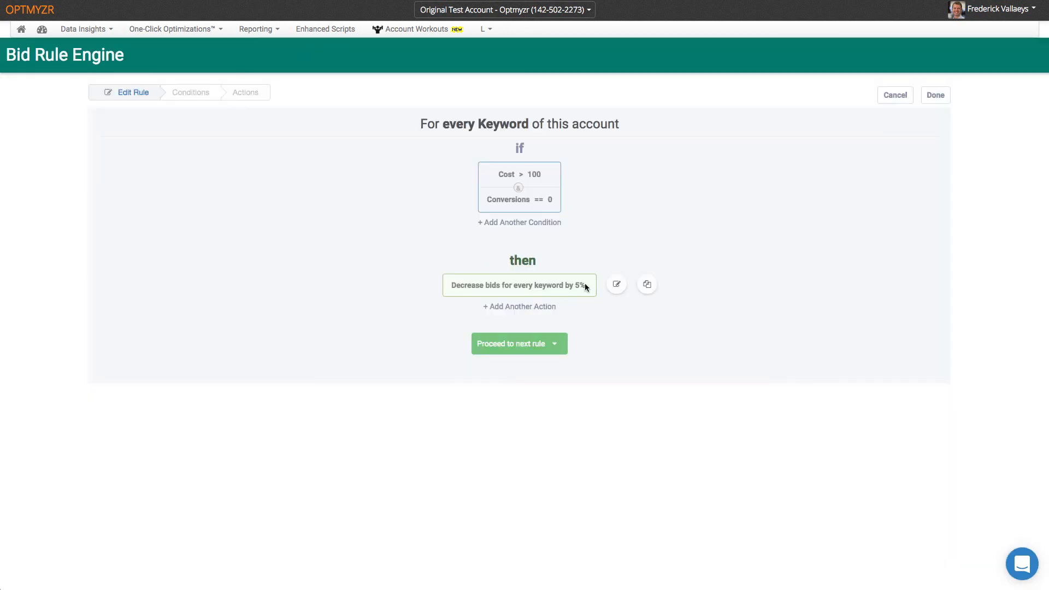
Set the copied rule's action to decrease keyword bids by 10 percent and save the rule.
{"action": "left_click", "coordinate": [616, 284]}
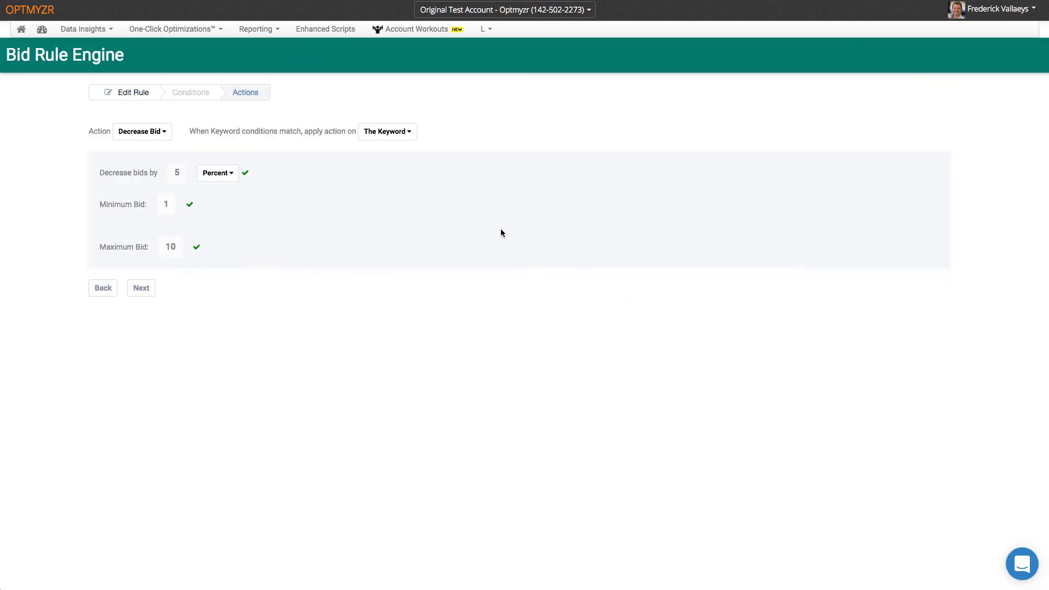
{"action": "left_click", "coordinate": [177, 174]}
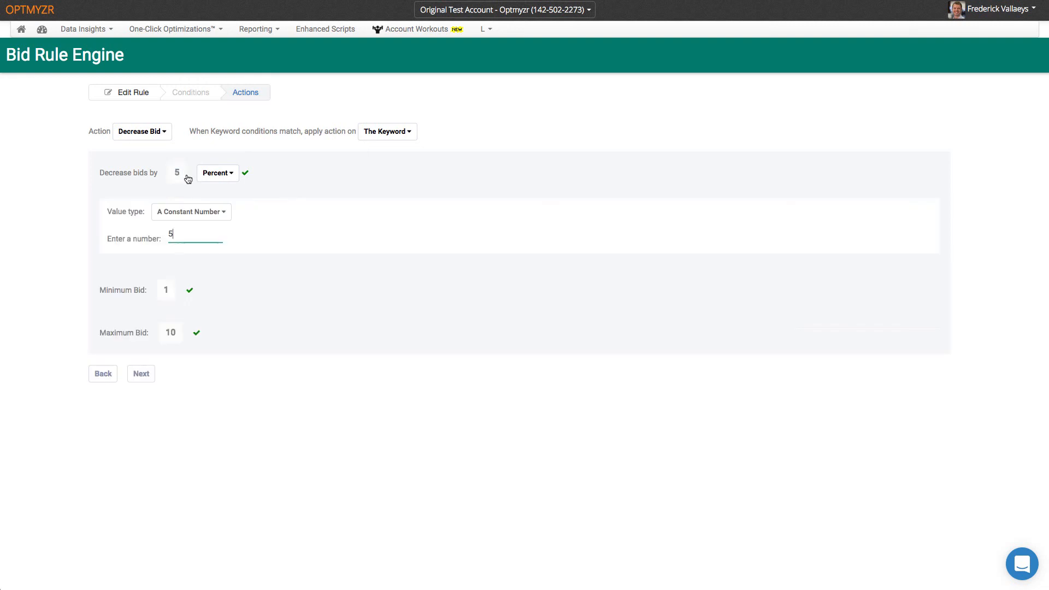
{"action": "double_click", "coordinate": [168, 233]}
{"action": "type", "text": "10"}
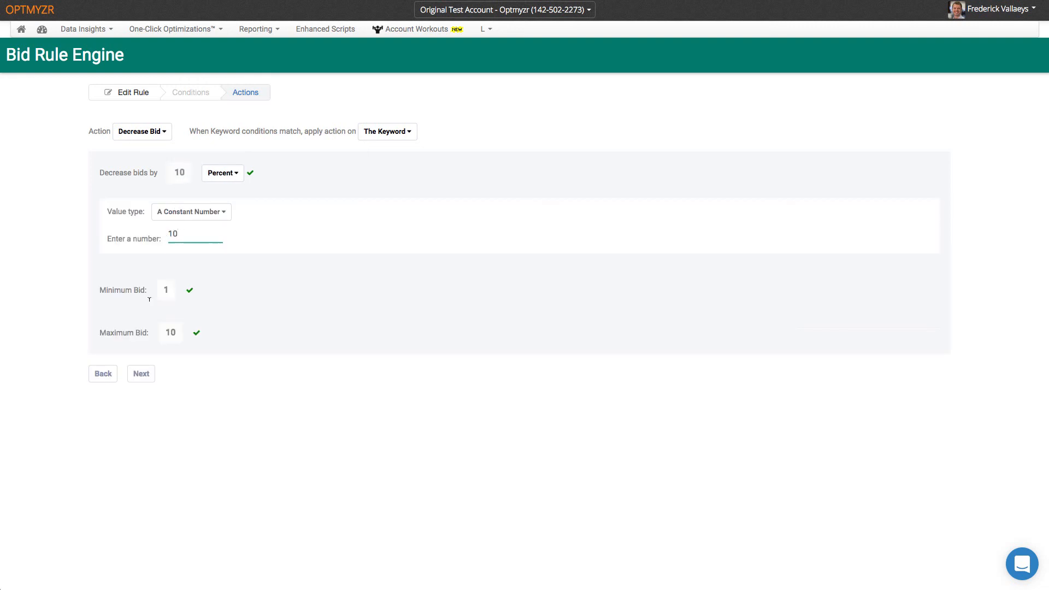
{"action": "left_click", "coordinate": [143, 376]}
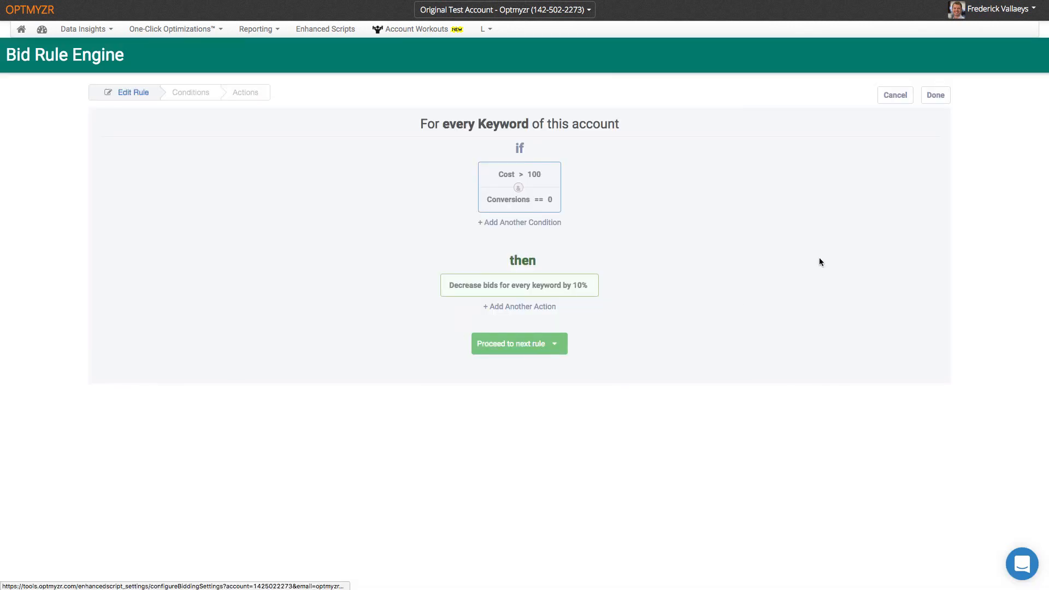
{"action": "left_click", "coordinate": [934, 96]}
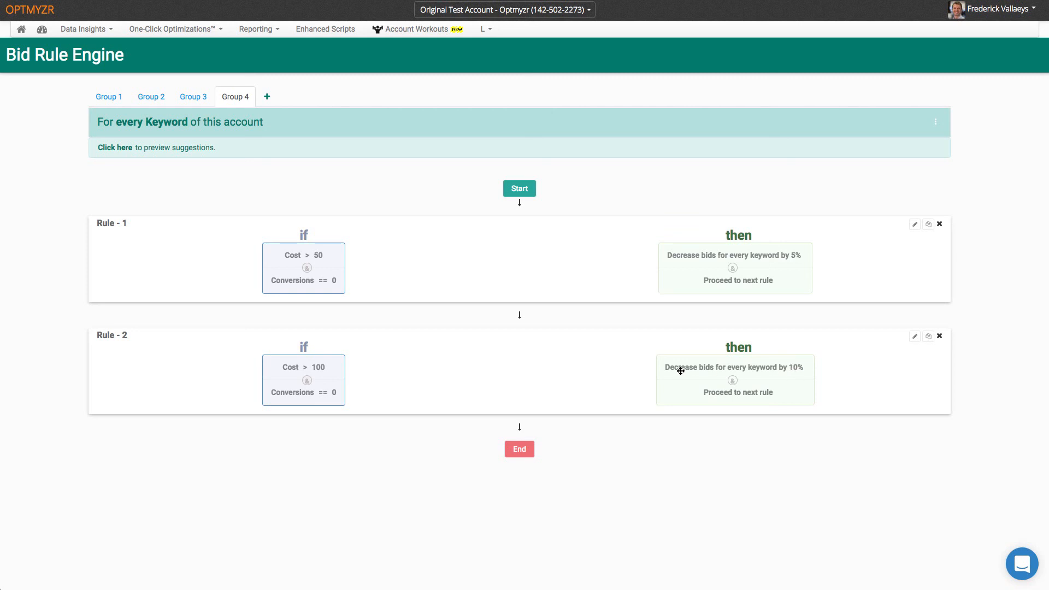
Set Rule 1 to "Don't process next rules" and move Rule 2 ahead of it in the rule order.
{"action": "left_click", "coordinate": [915, 224]}
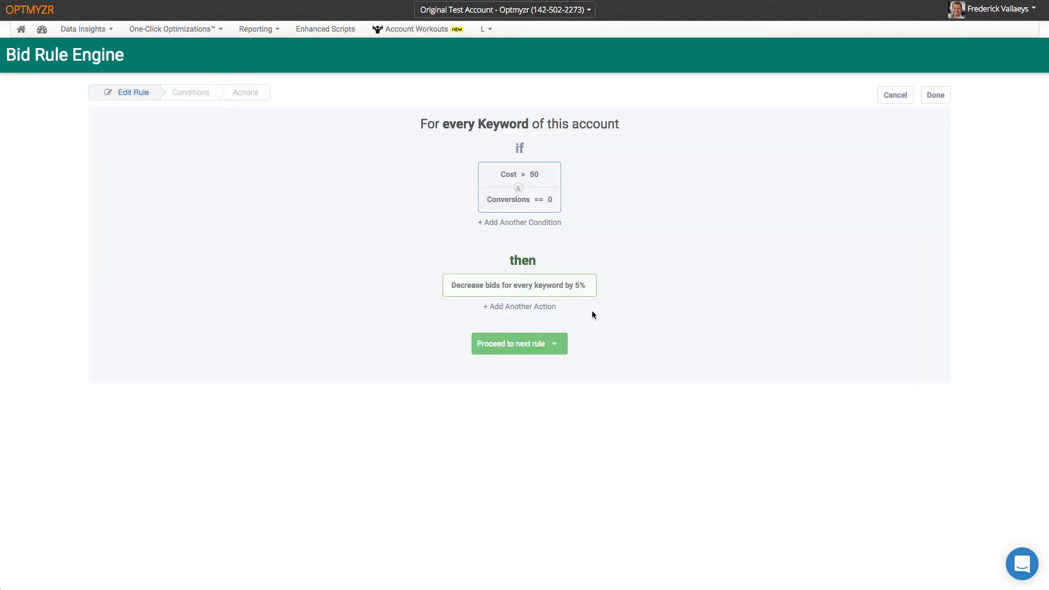
{"action": "left_click", "coordinate": [555, 344]}
{"action": "left_click", "coordinate": [536, 384]}
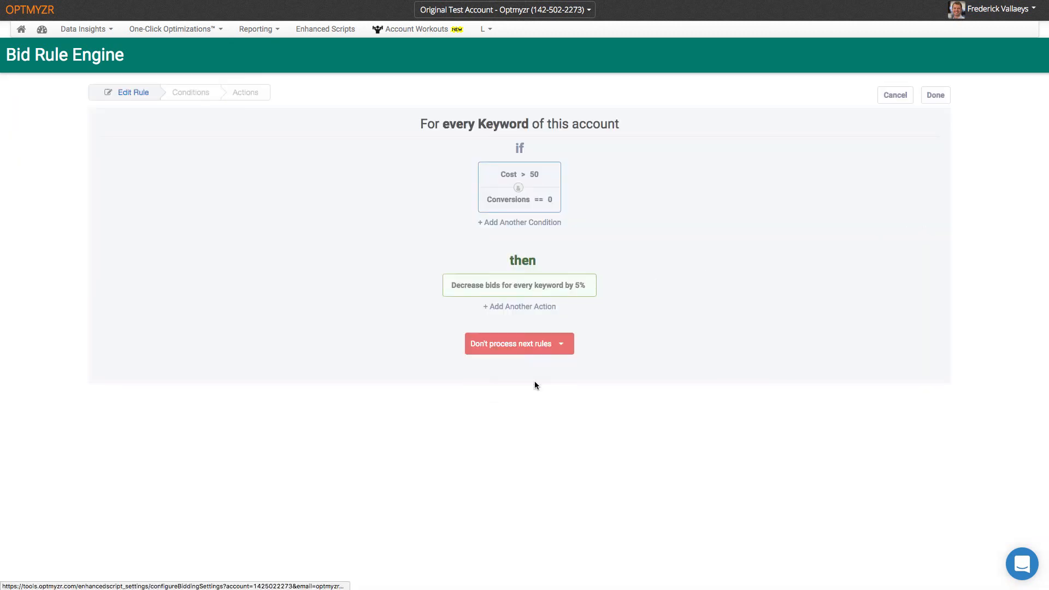
{"action": "left_click", "coordinate": [935, 96]}
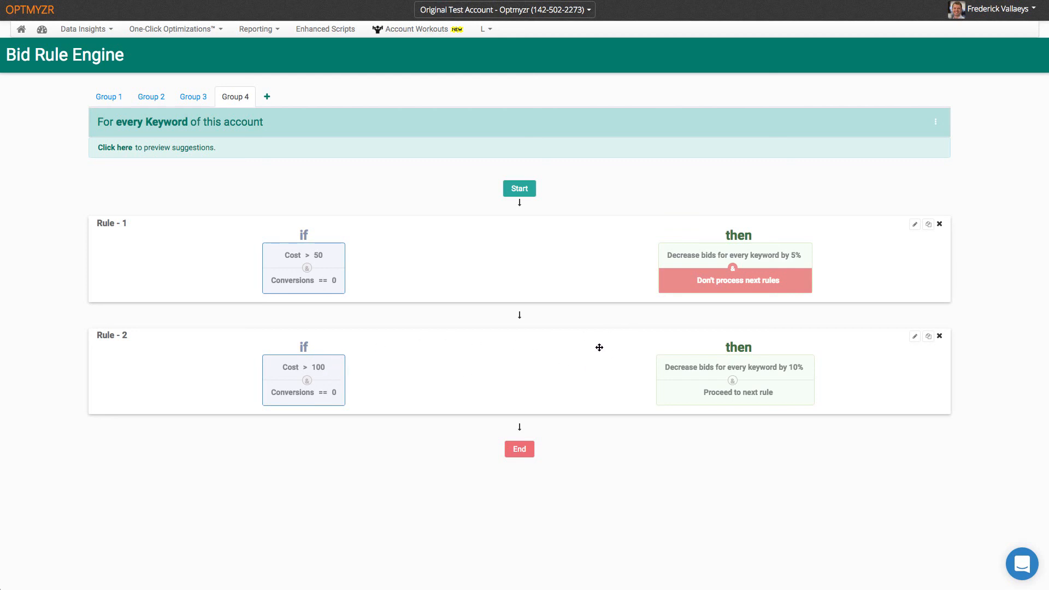
{"action": "left_click_drag", "start_coordinate": [580, 365], "coordinate": [590, 246]}
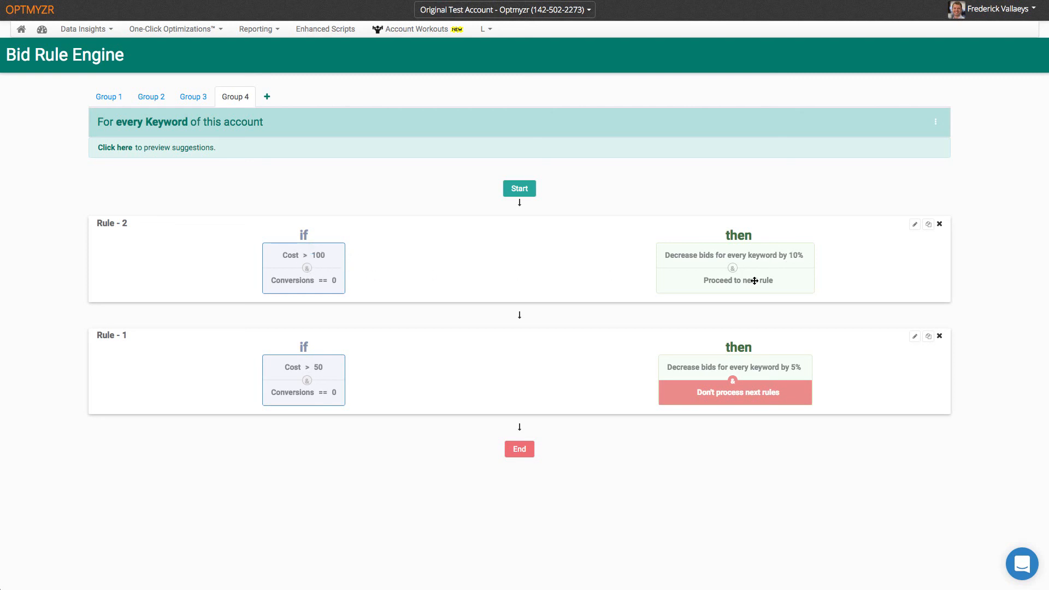
Set Rule 2 to "Don't process next rules" and preview the bid suggestions for Group 4.
{"action": "left_click", "coordinate": [914, 224]}
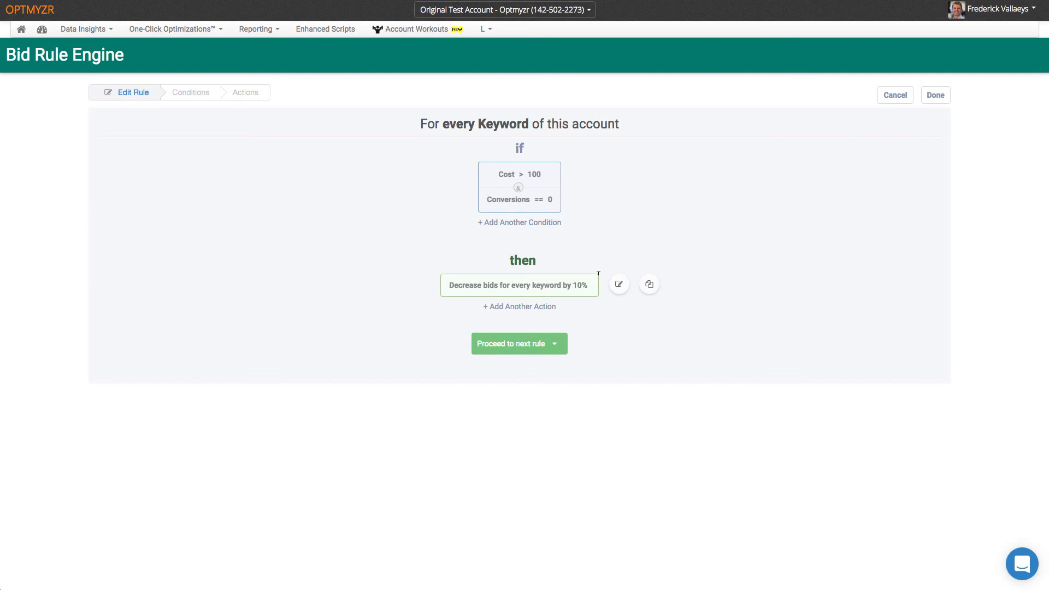
{"action": "left_click", "coordinate": [539, 344]}
{"action": "left_click", "coordinate": [536, 382]}
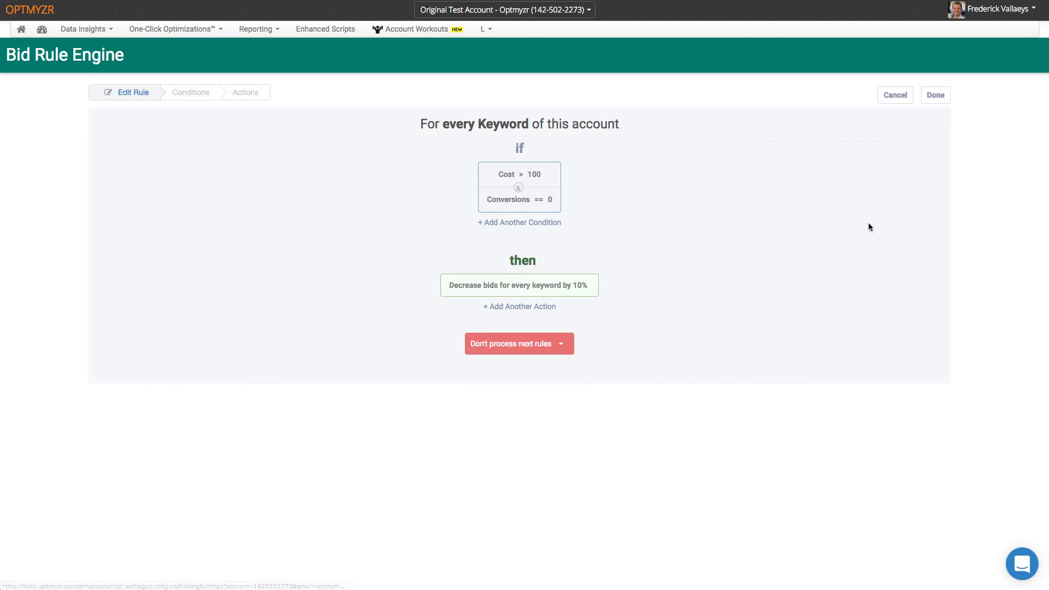
{"action": "left_click", "coordinate": [931, 97]}
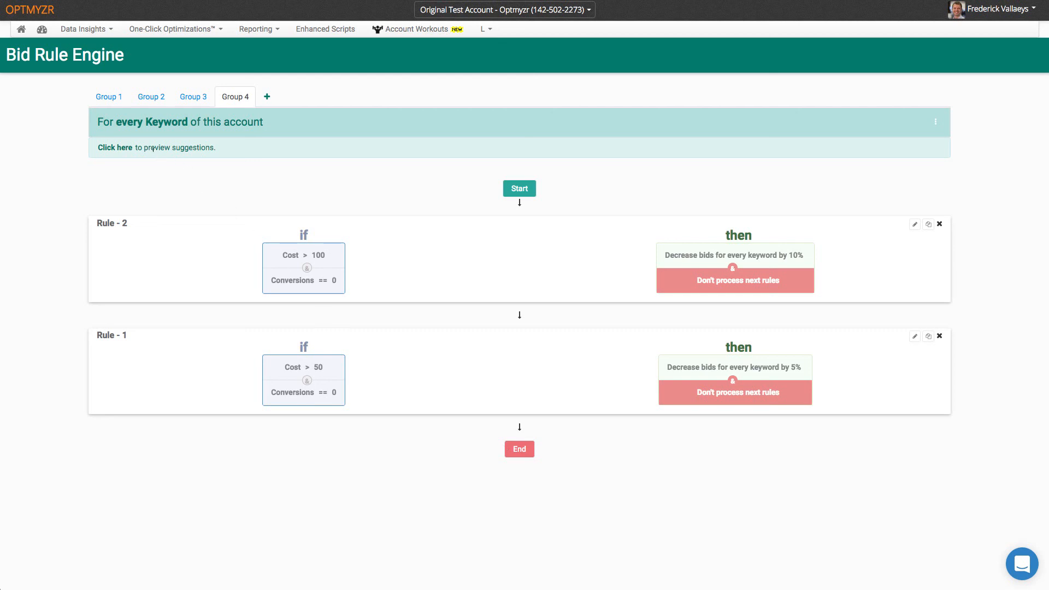
{"action": "left_click", "coordinate": [128, 148]}
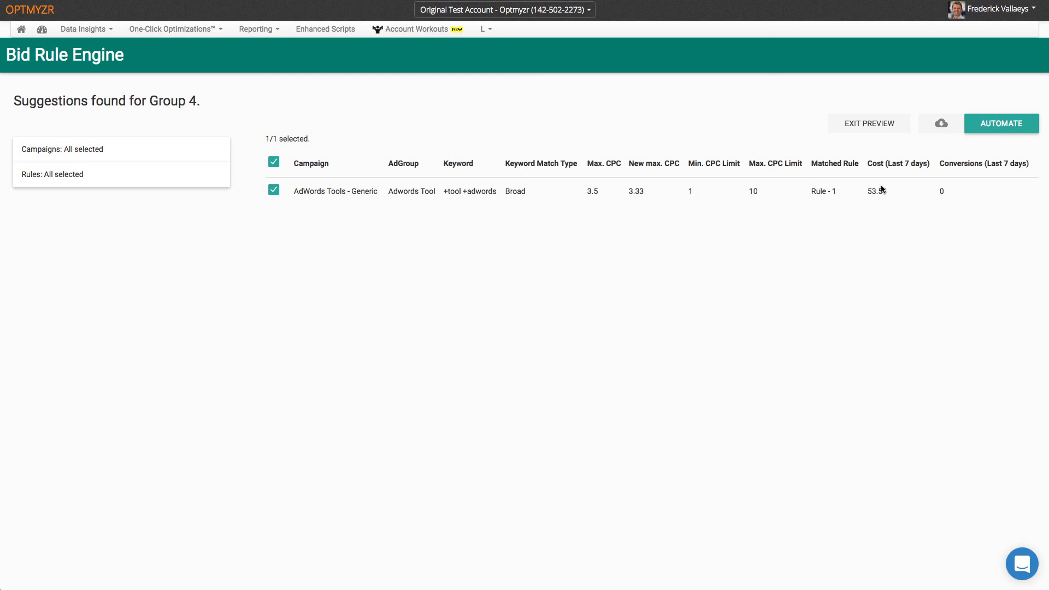
Download the Group 4 bid suggestions and exit the preview to view the rules in Group 3.
{"action": "left_click", "coordinate": [941, 123]}
{"action": "left_click", "coordinate": [950, 127]}
{"action": "left_click", "coordinate": [859, 124]}
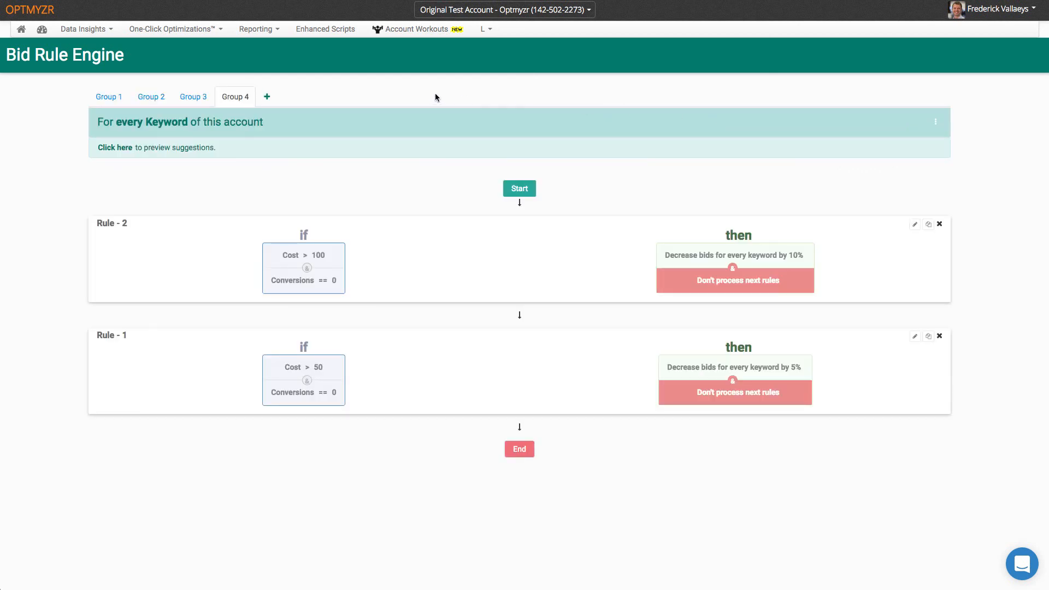
{"action": "left_click", "coordinate": [201, 98]}
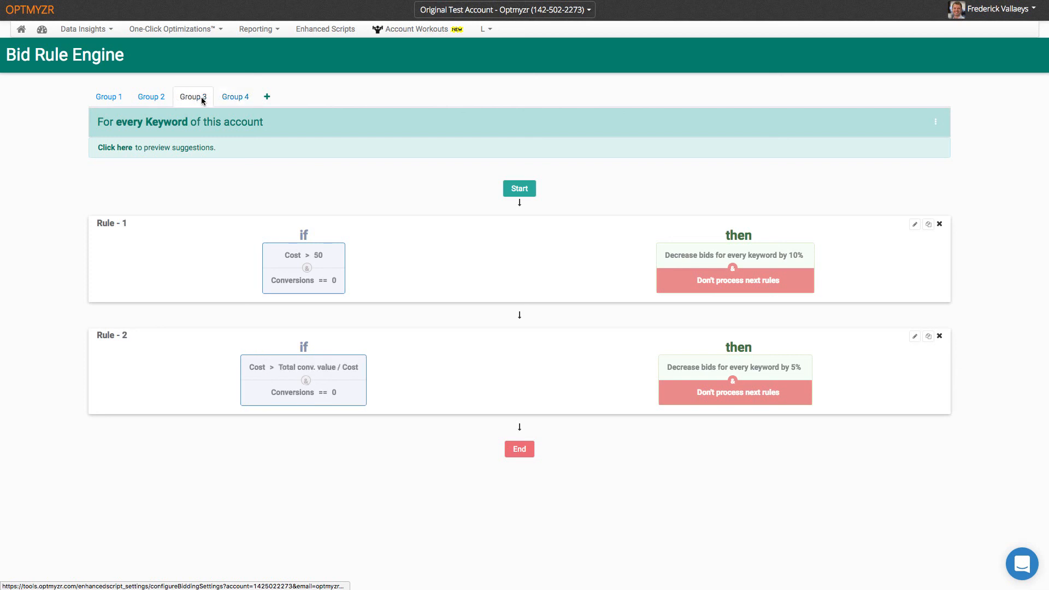
Start a new rule group that runs on every keyword, with the condition Conversions > 10.
{"action": "left_click", "coordinate": [267, 96]}
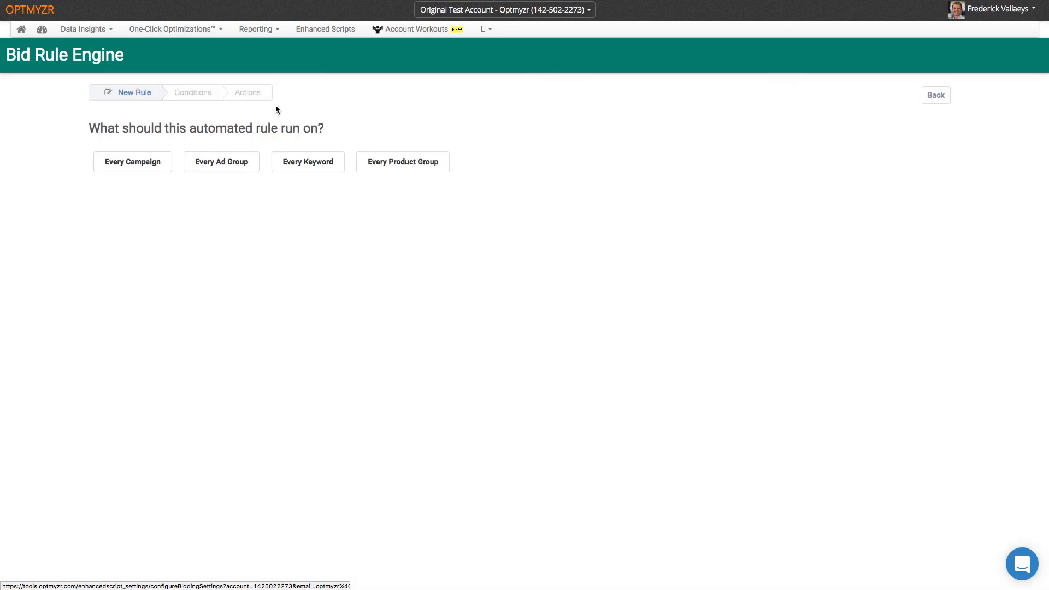
{"action": "left_click", "coordinate": [314, 163]}
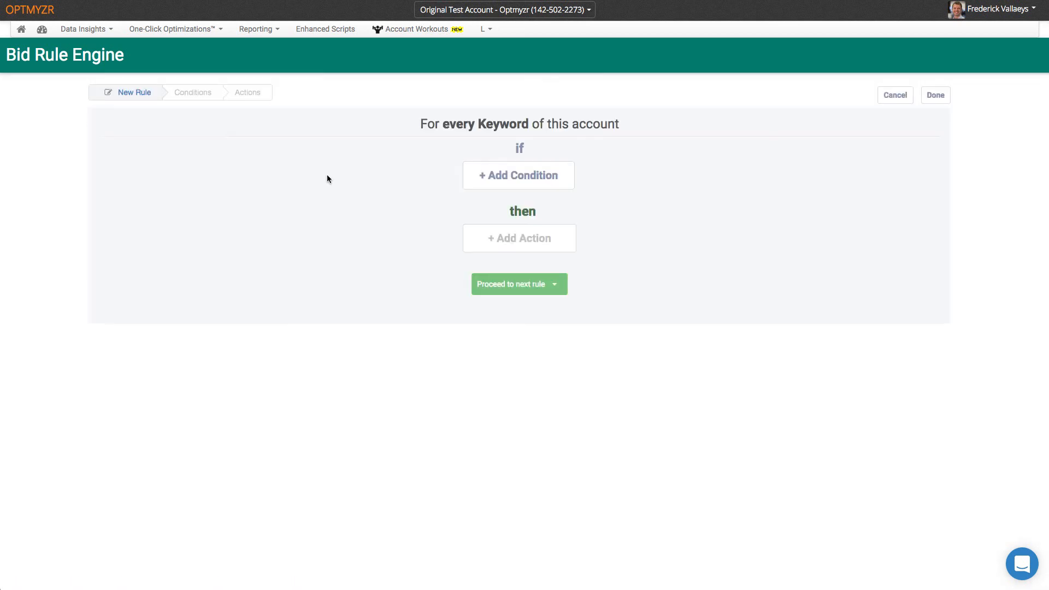
{"action": "left_click", "coordinate": [516, 175]}
{"action": "left_click", "coordinate": [260, 132]}
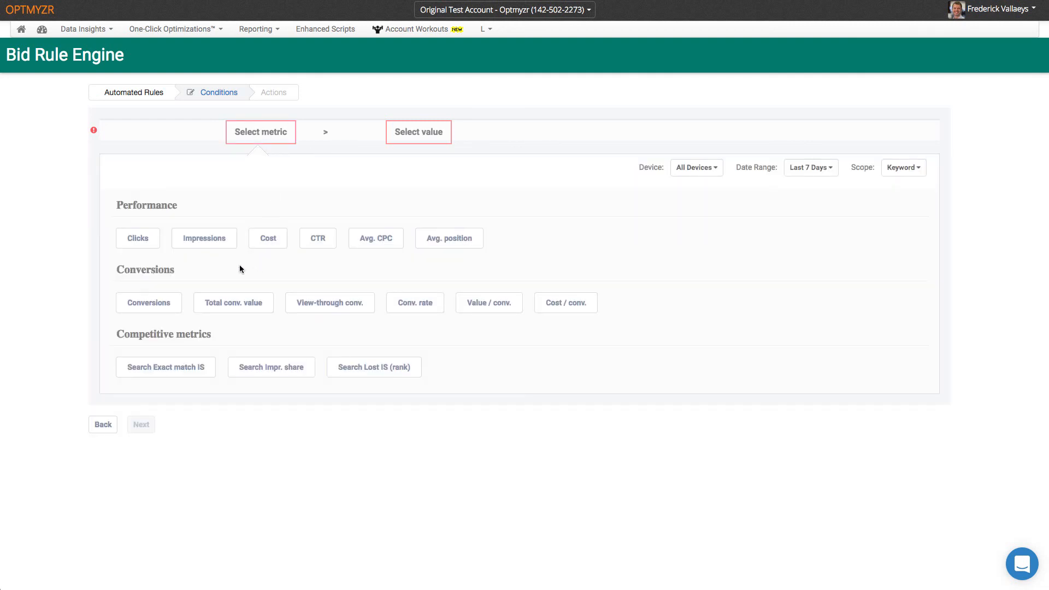
{"action": "left_click", "coordinate": [175, 299]}
{"action": "left_click", "coordinate": [431, 132]}
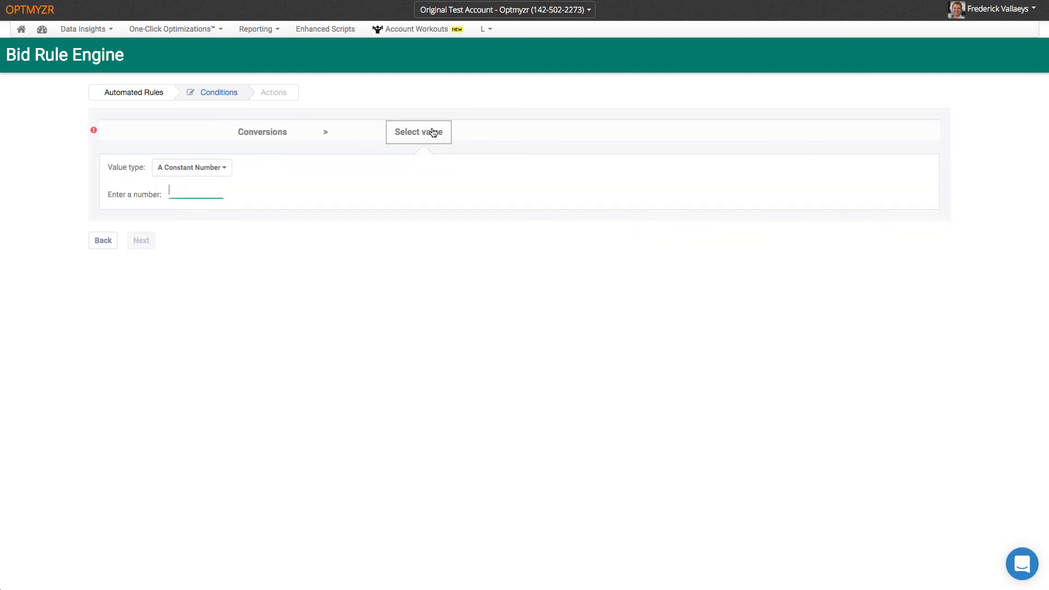
{"action": "left_click", "coordinate": [208, 187]}
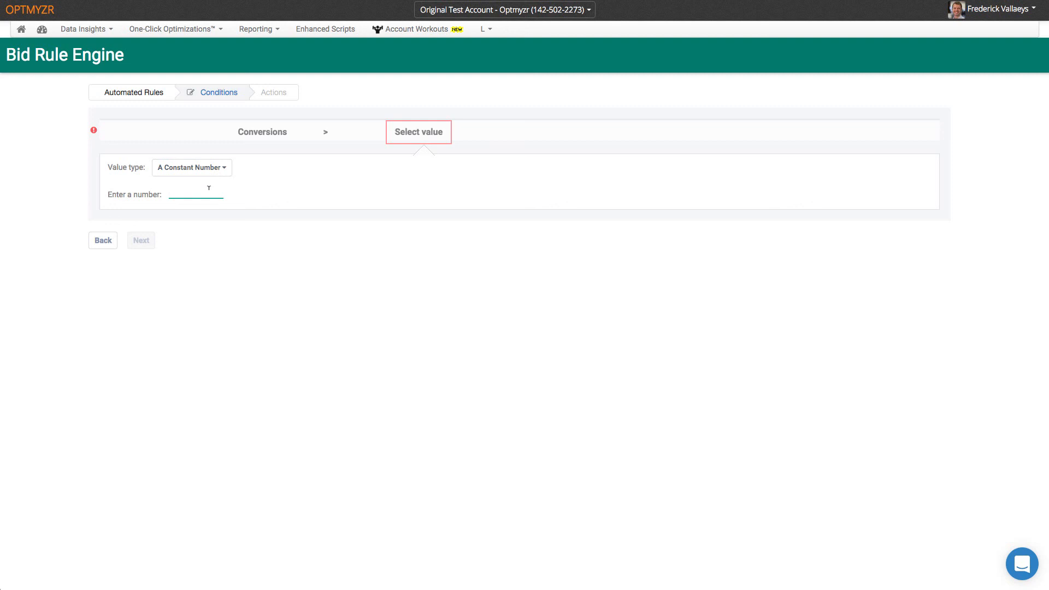
{"action": "type", "text": "10"}
{"action": "left_click", "coordinate": [141, 240]}
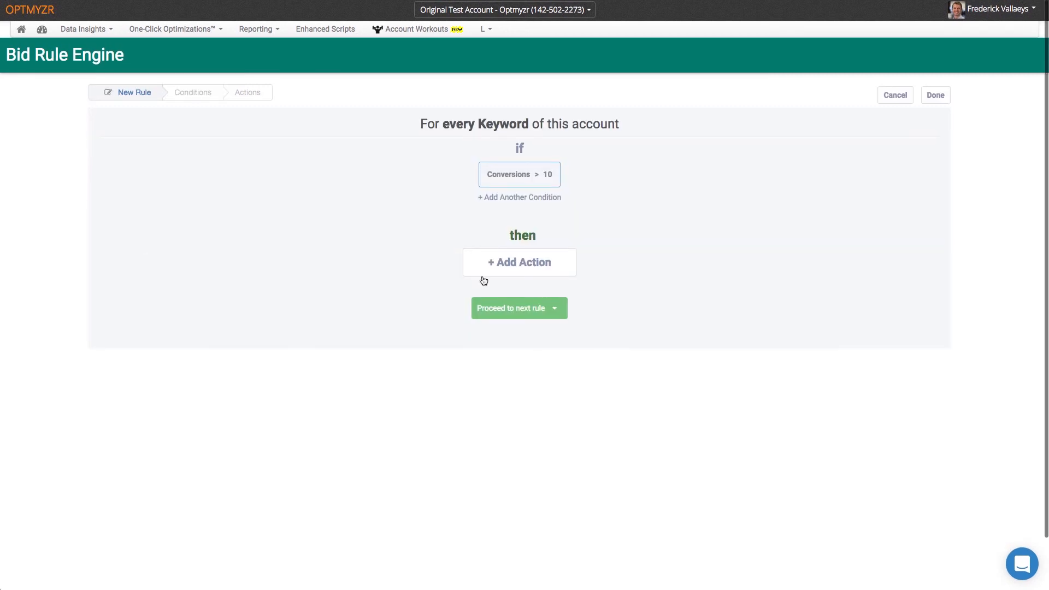
Add a Set Bid action on the keyword and make its value type an expression.
{"action": "left_click", "coordinate": [521, 264]}
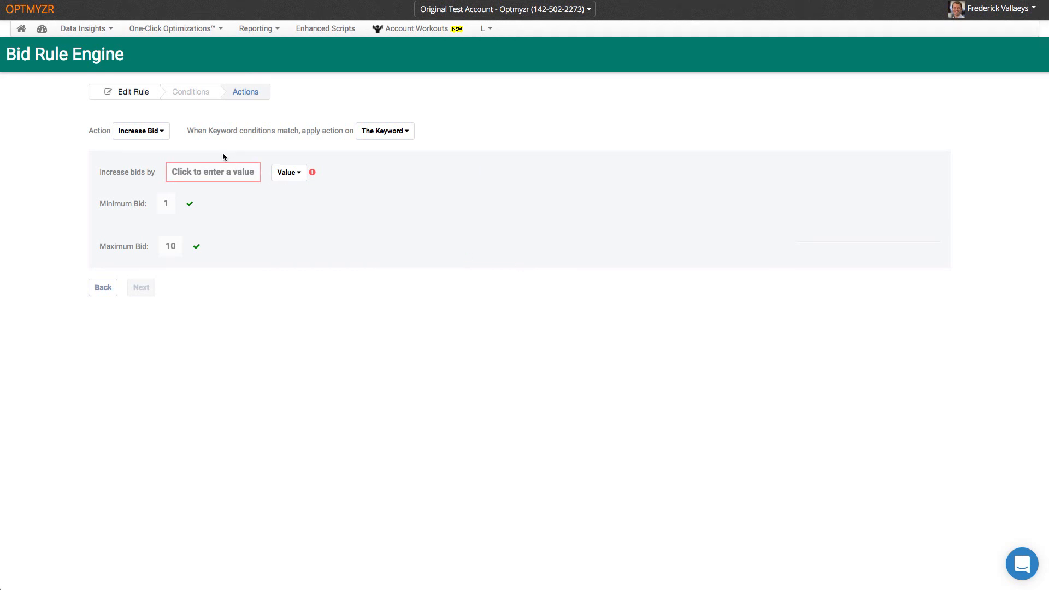
{"action": "left_click", "coordinate": [159, 132]}
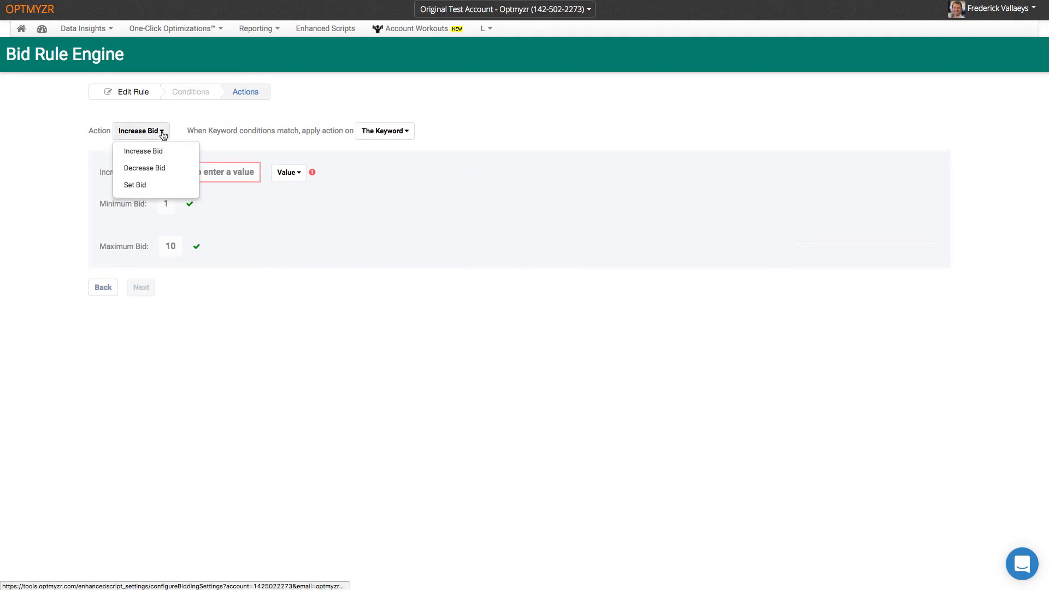
{"action": "left_click", "coordinate": [155, 186]}
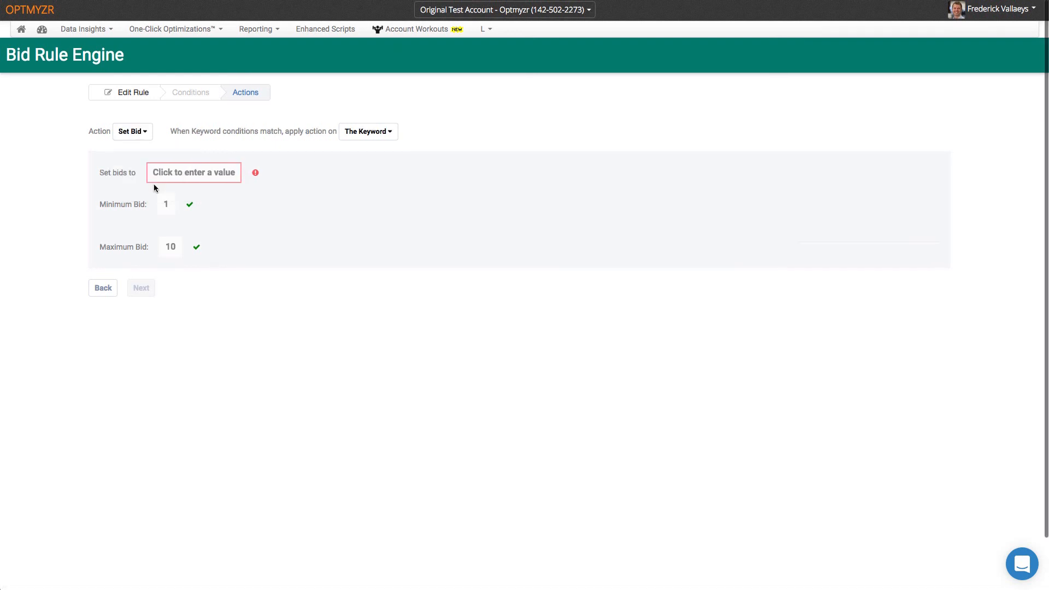
{"action": "left_click", "coordinate": [177, 178]}
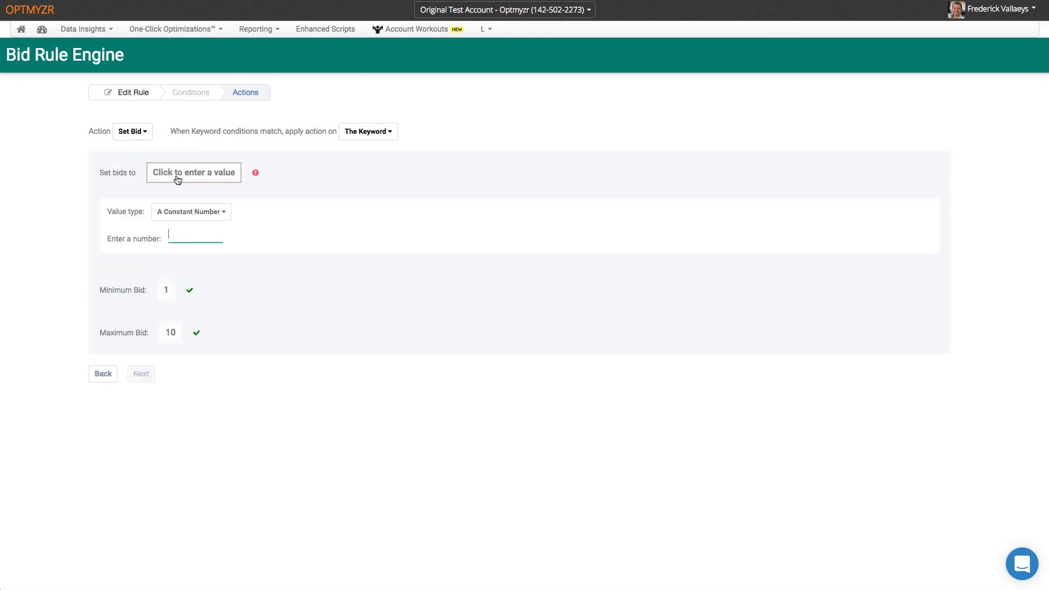
{"action": "left_click", "coordinate": [187, 212]}
{"action": "left_click", "coordinate": [187, 271]}
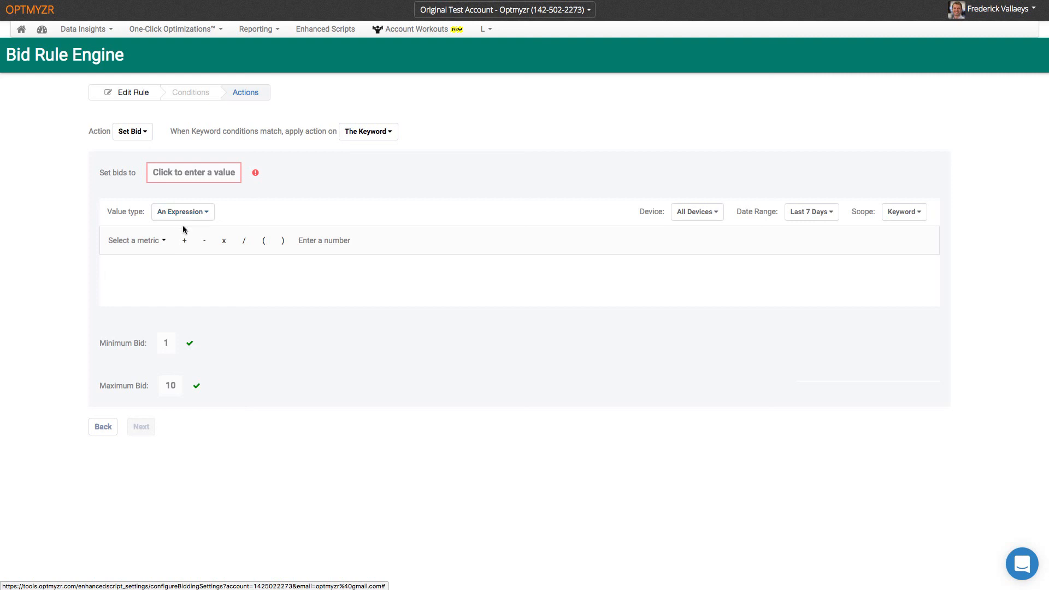
Build the bid expression as Conv. rate * 25 and save the finished rule.
{"action": "left_click", "coordinate": [164, 243]}
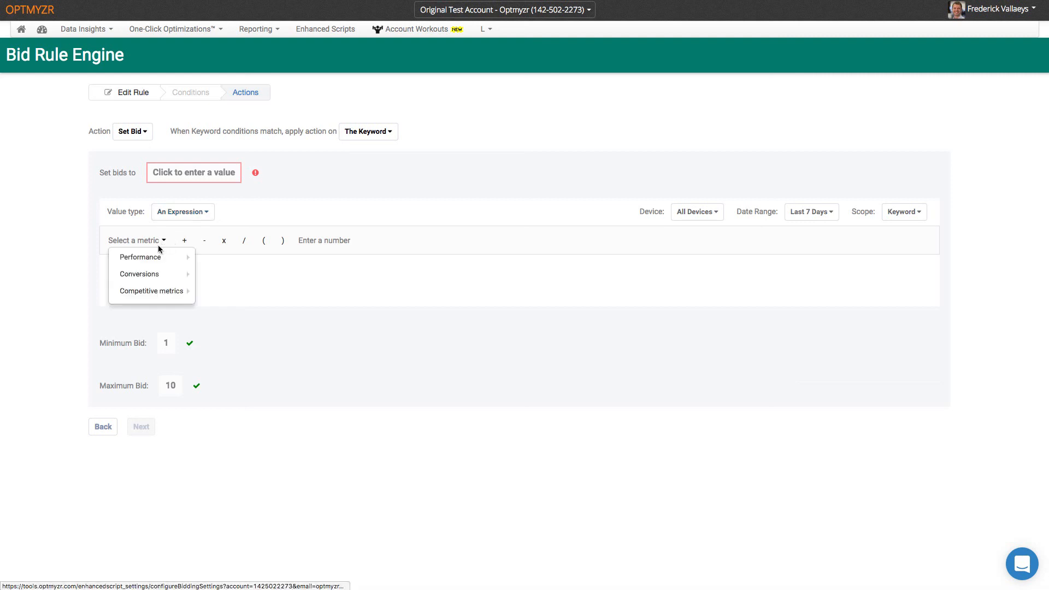
{"action": "mouse_move", "coordinate": [159, 274]}
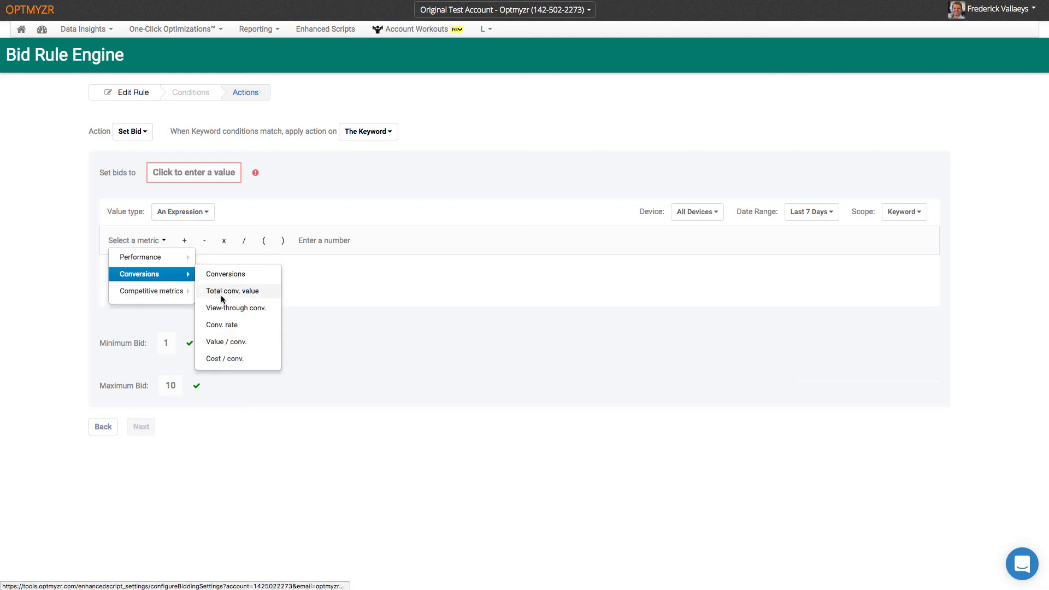
{"action": "left_click", "coordinate": [227, 324]}
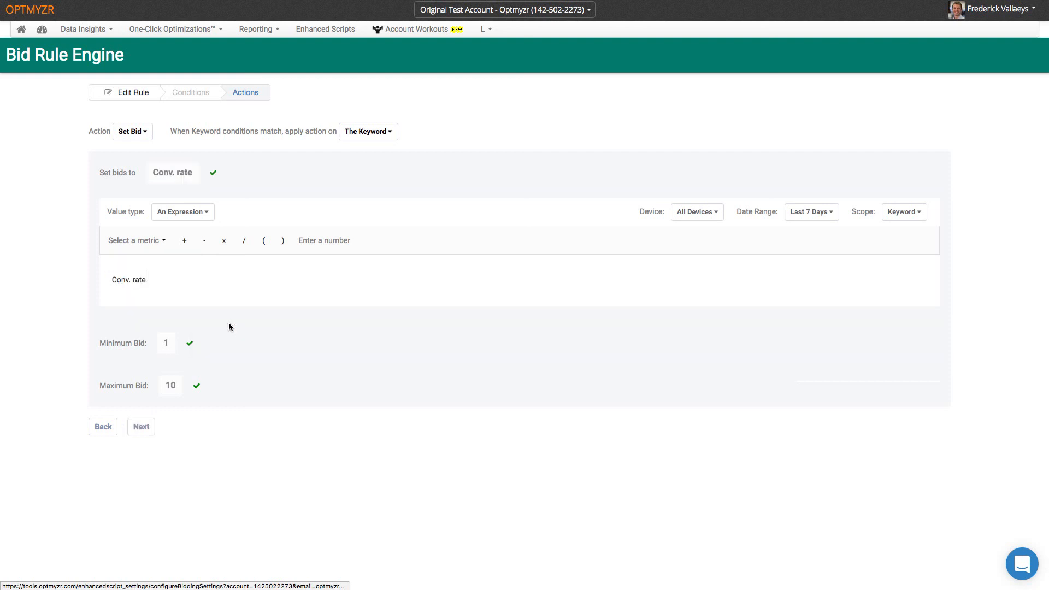
{"action": "left_click", "coordinate": [224, 241]}
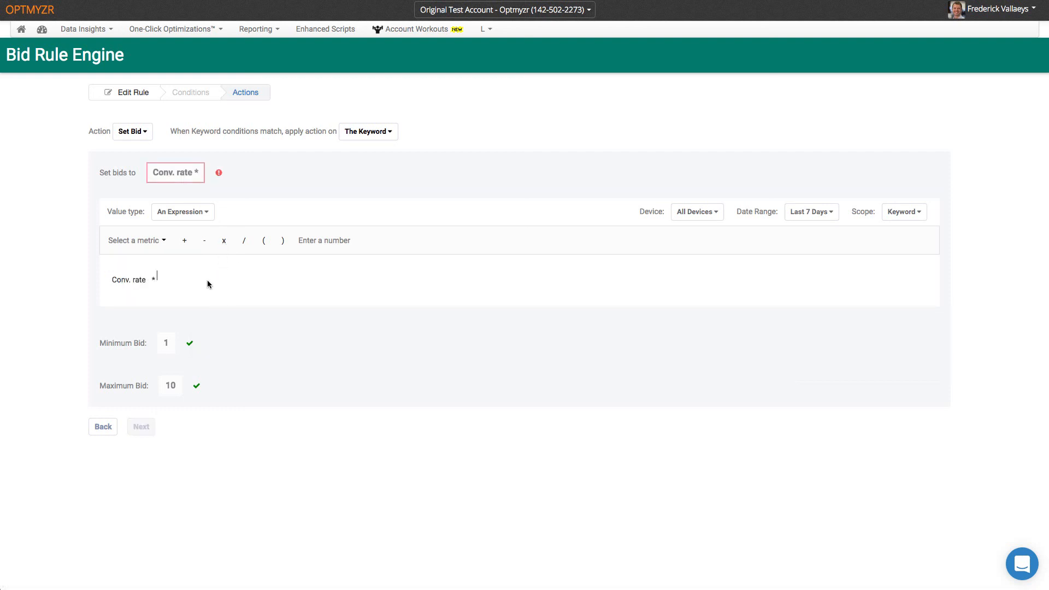
{"action": "left_click", "coordinate": [317, 240]}
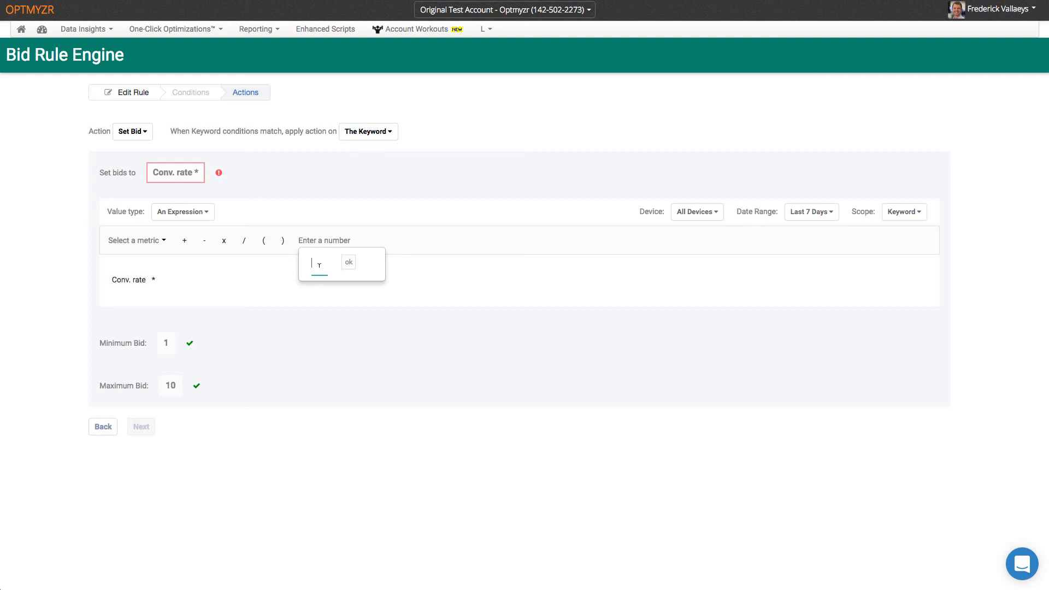
{"action": "type", "text": "25"}
{"action": "left_click", "coordinate": [348, 262]}
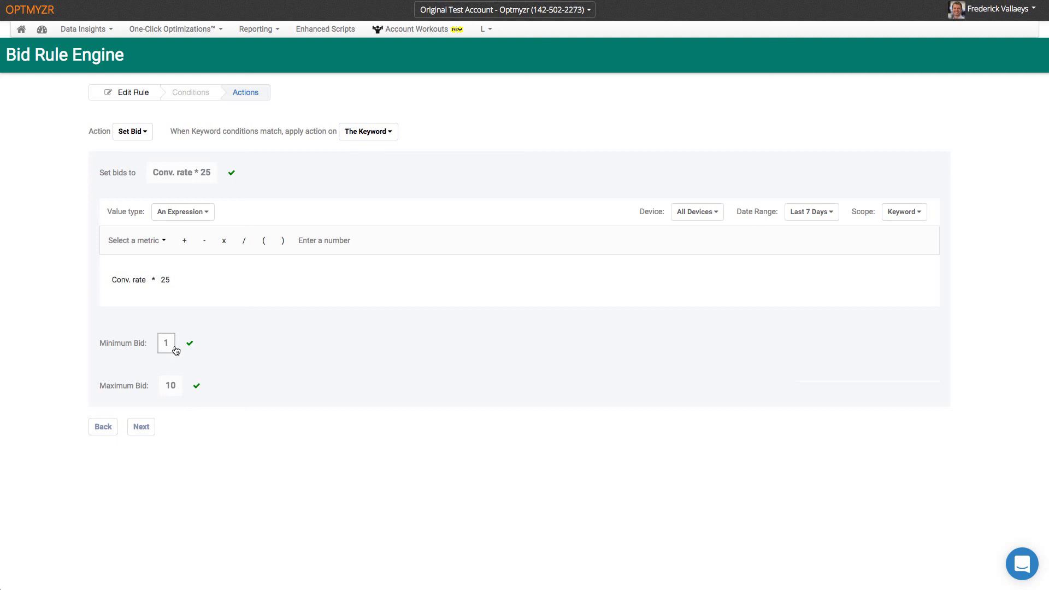
{"action": "left_click", "coordinate": [141, 426]}
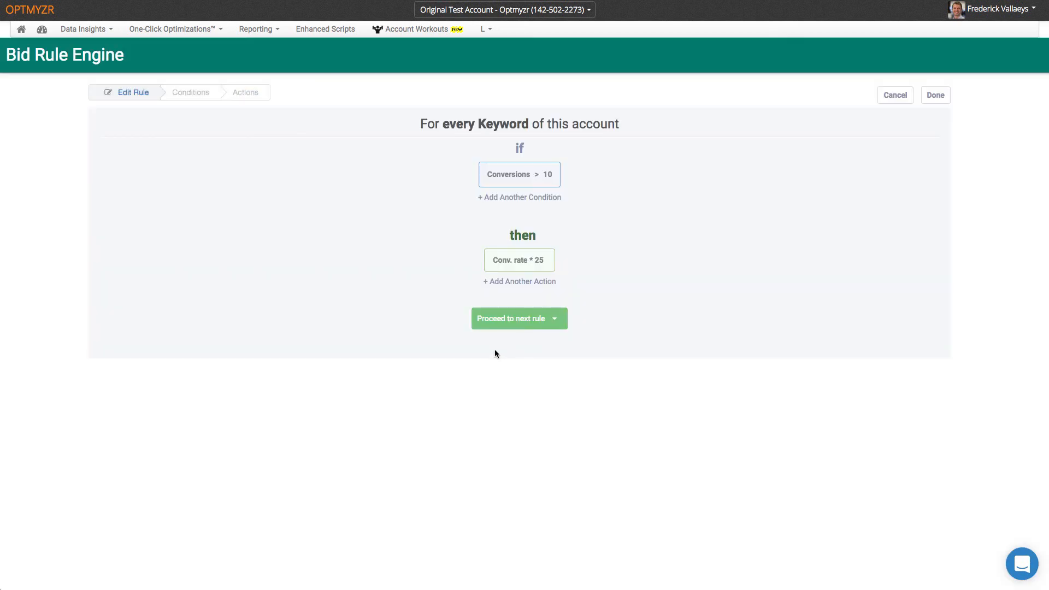
{"action": "mouse_move", "coordinate": [540, 170]}
{"action": "mouse_move", "coordinate": [536, 259]}
{"action": "left_click", "coordinate": [939, 97]}
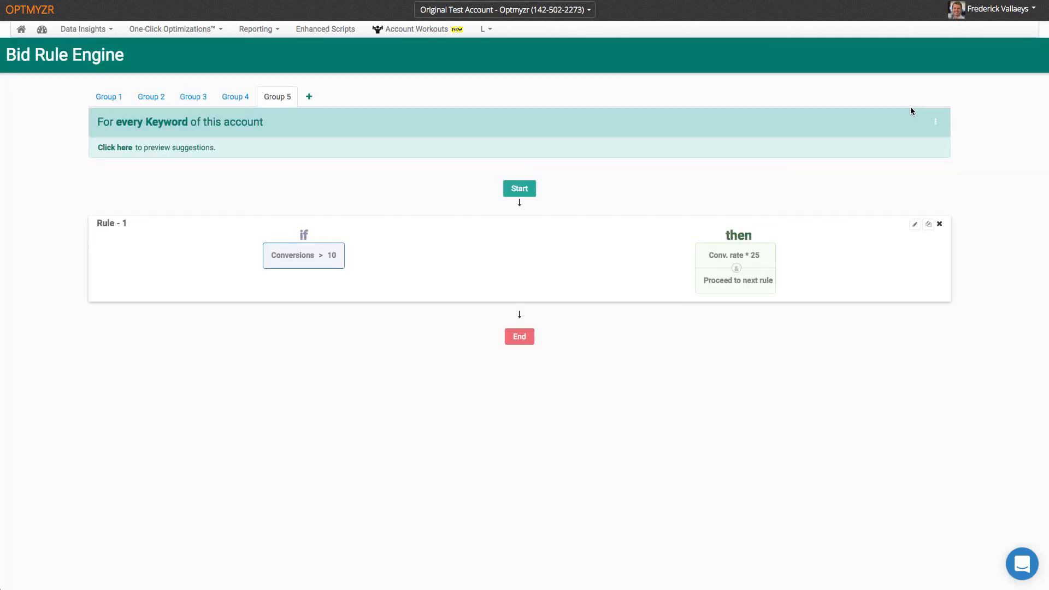